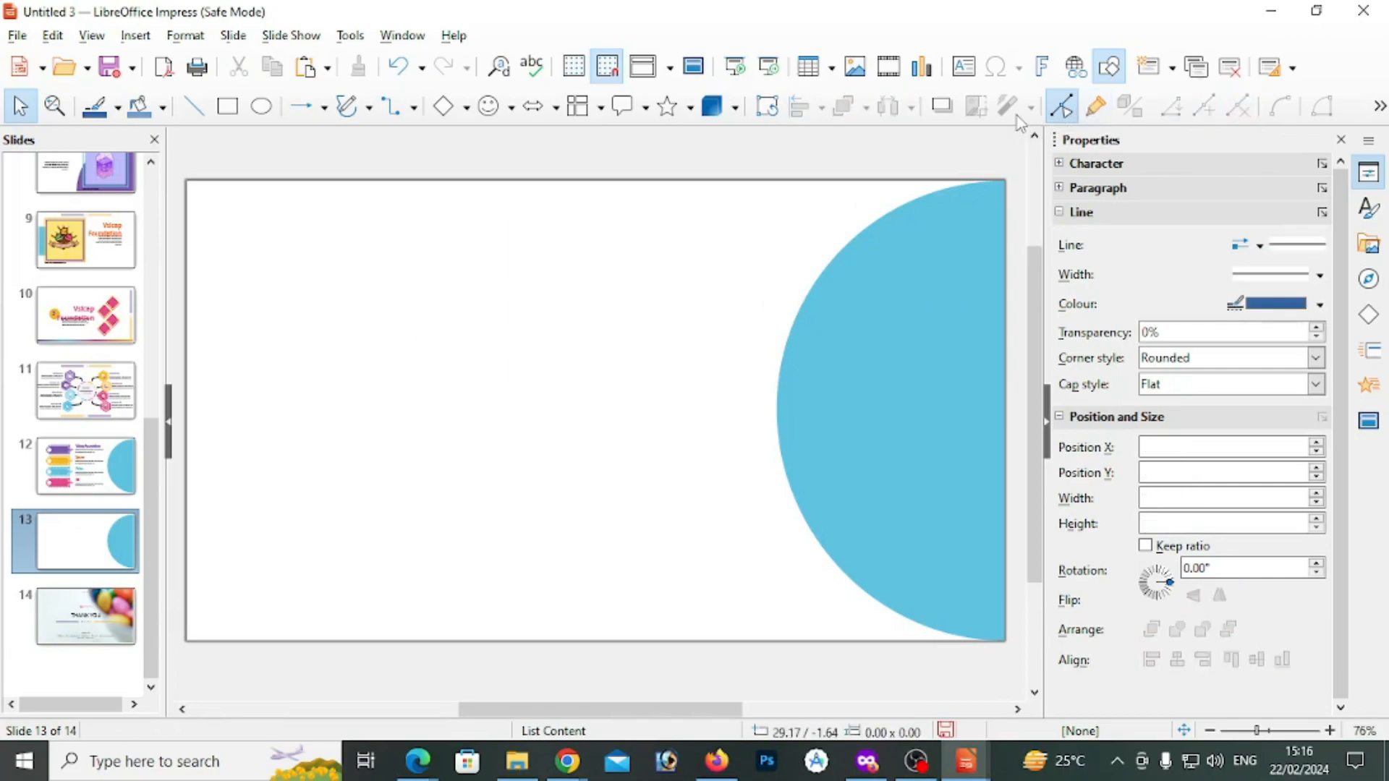
Restore the removed horizontal line and bend it downward at two newly inserted points
key(ctrl+z)
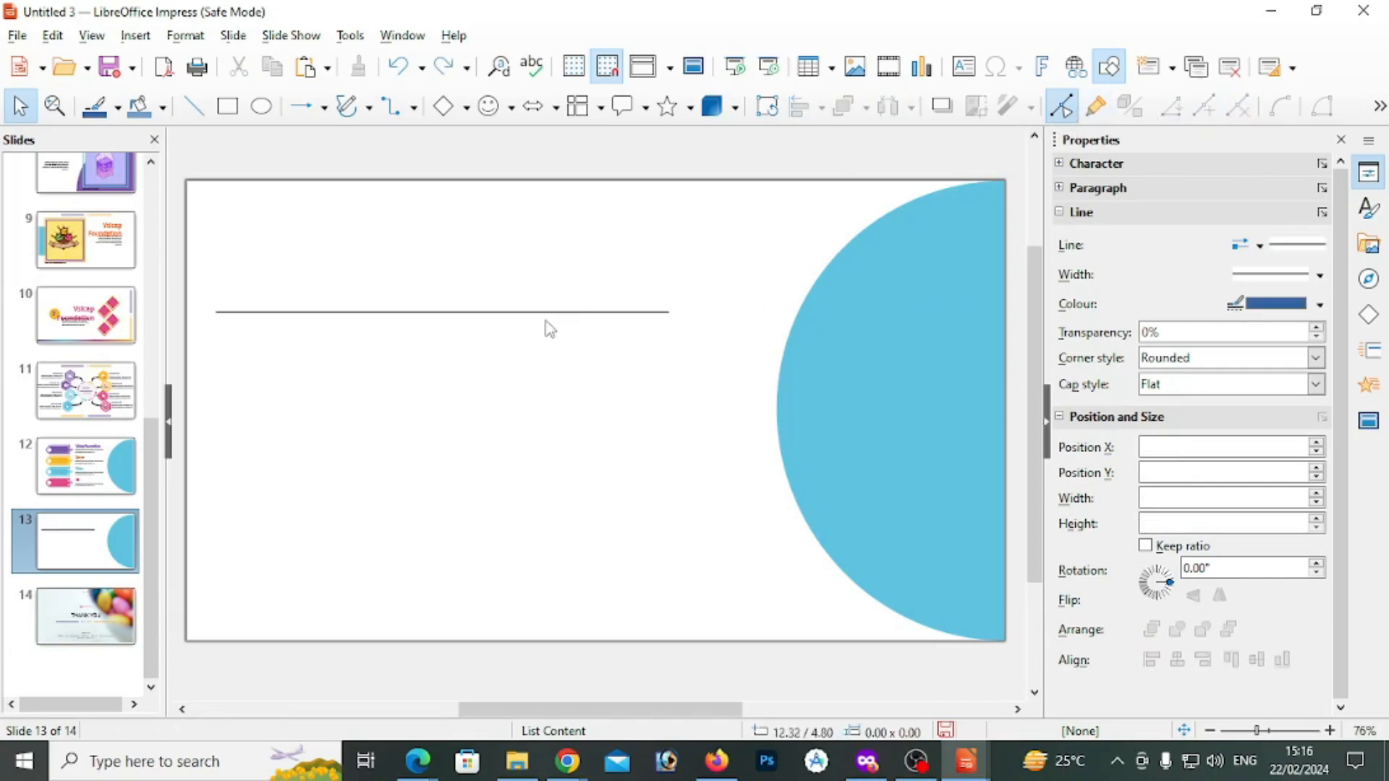
click(544, 311)
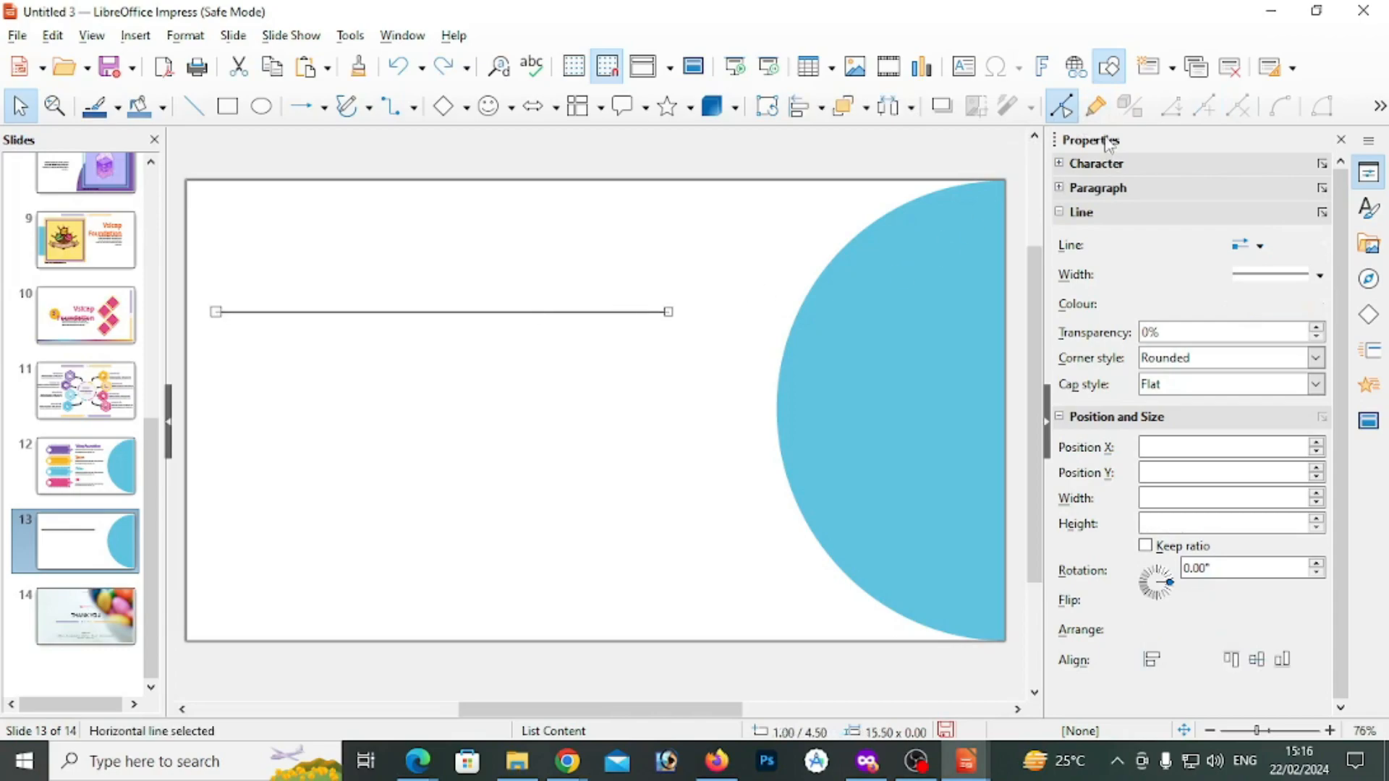
click(1206, 110)
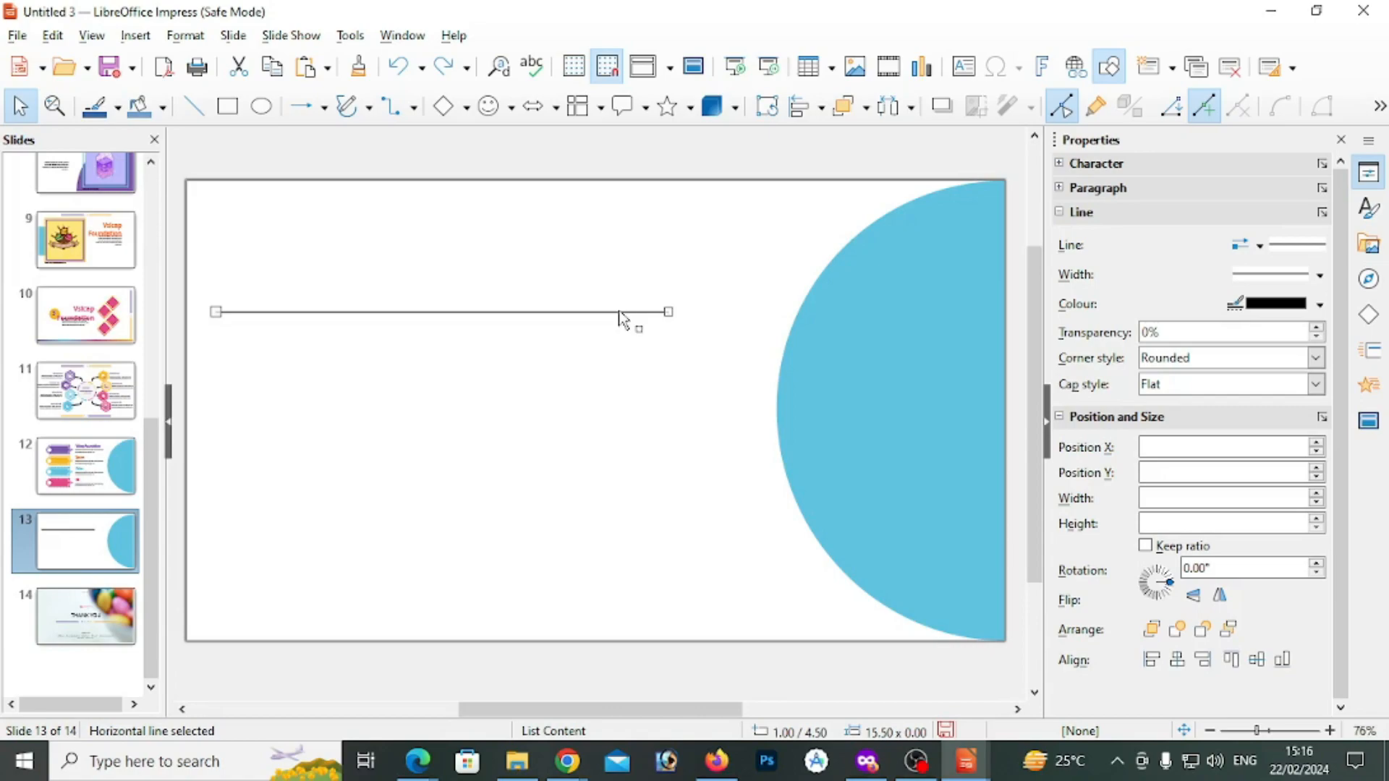
drag(620, 313, 626, 415)
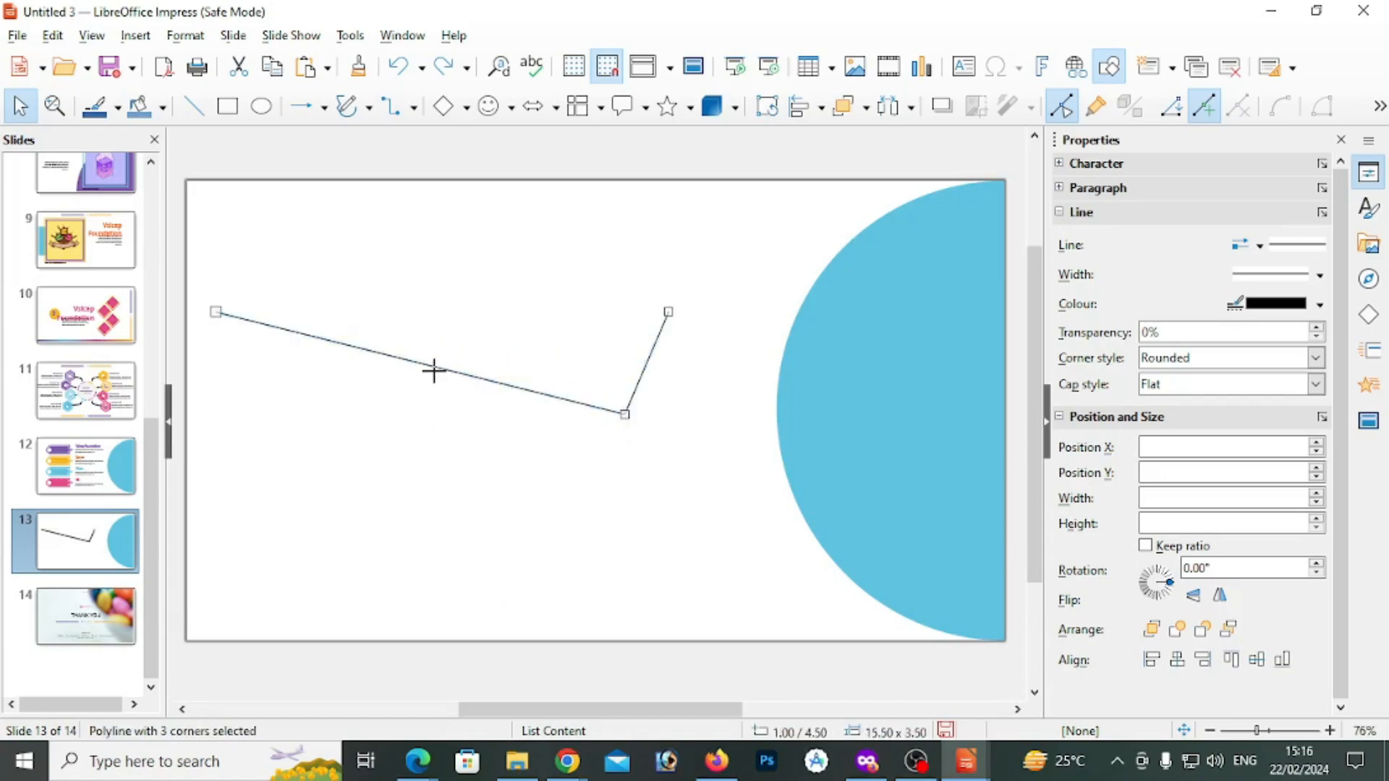
drag(434, 370, 347, 443)
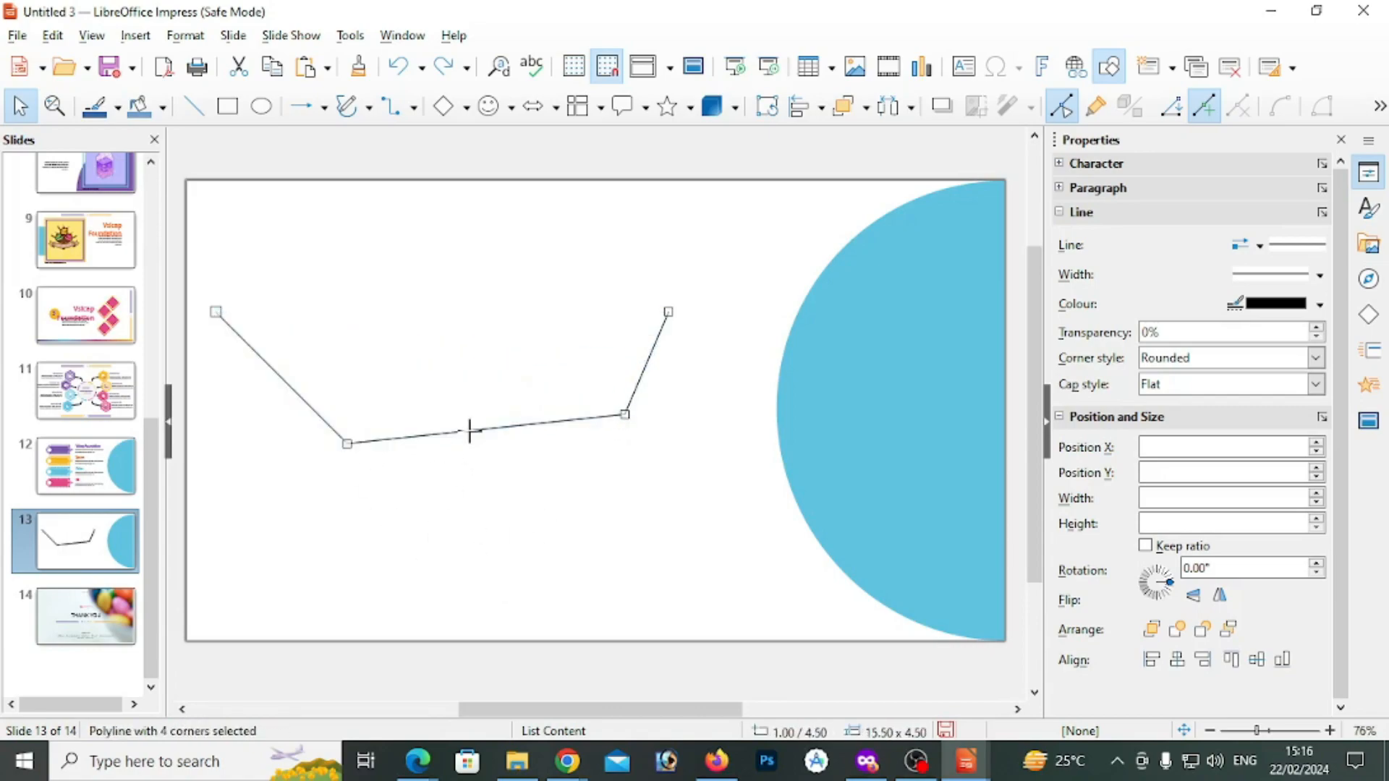
Insert another point midway along the polyline's lower segment and pull it down to form a fifth corner
drag(473, 434, 463, 322)
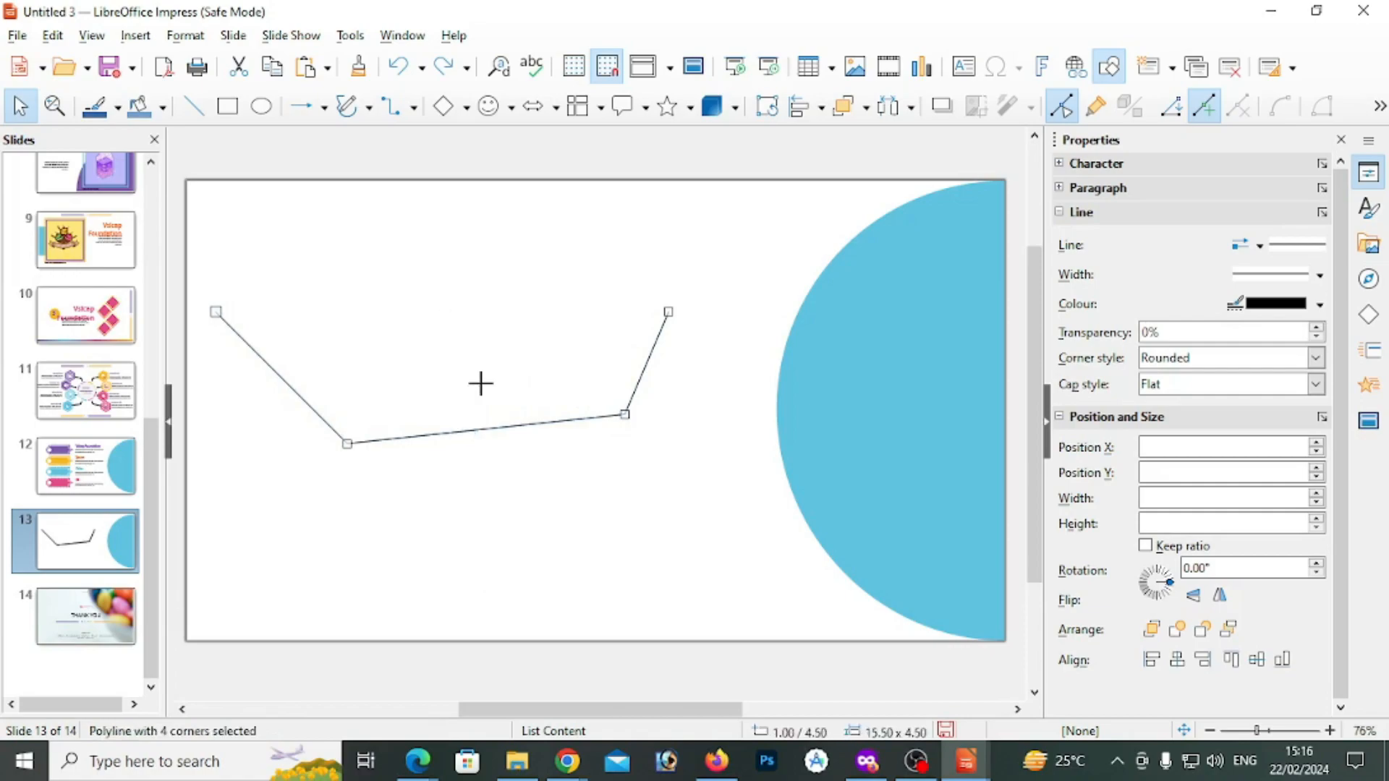
click(477, 441)
click(473, 430)
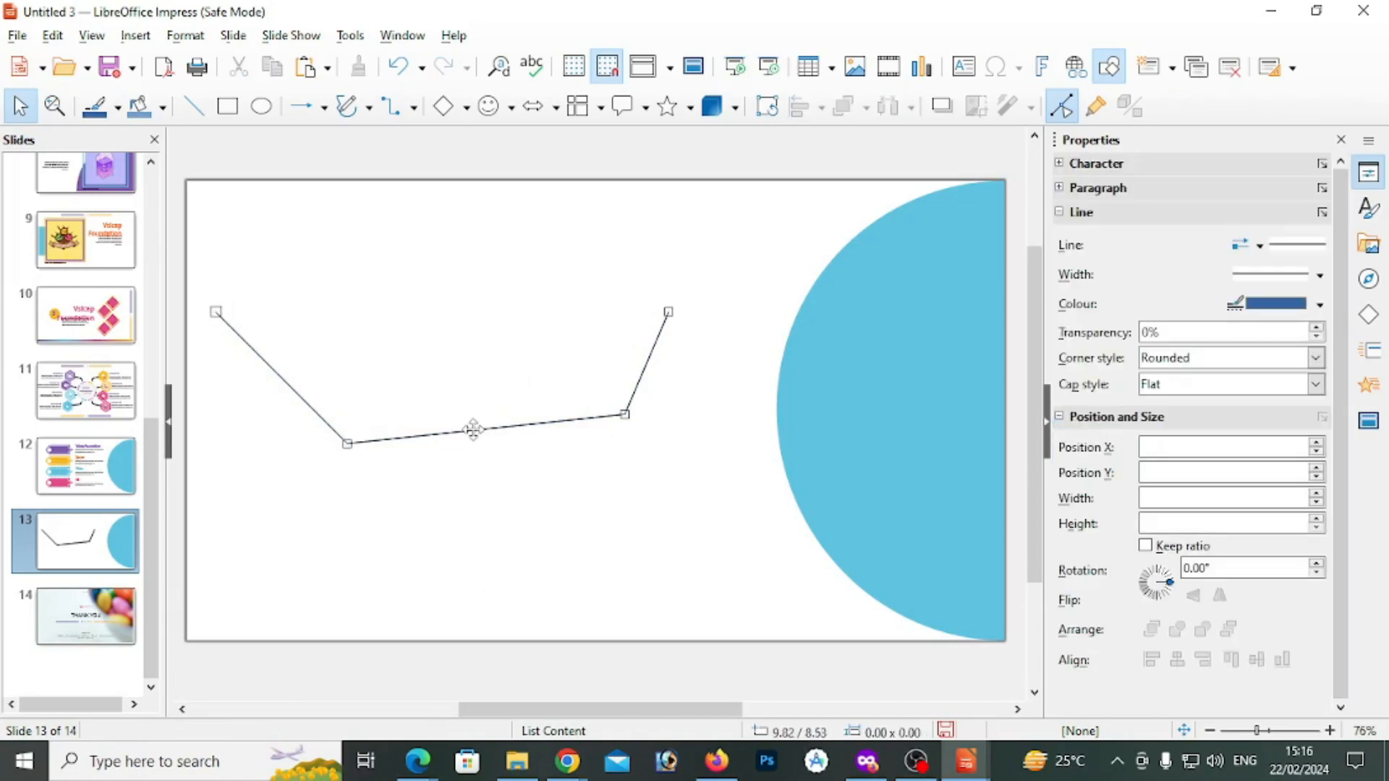
drag(471, 428, 478, 458)
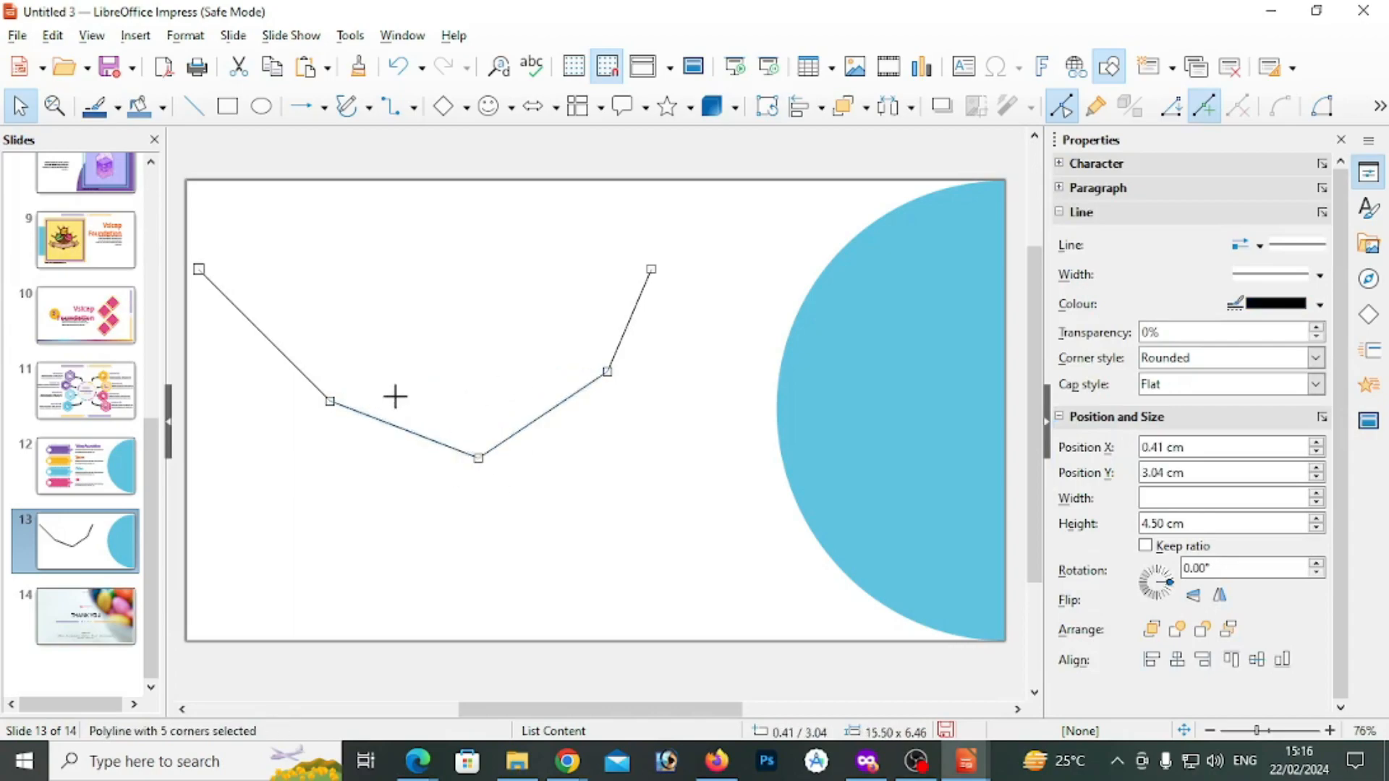
Move the polyline's two open ends onto the same point above the shape and close it into a polygon
drag(202, 272, 405, 268)
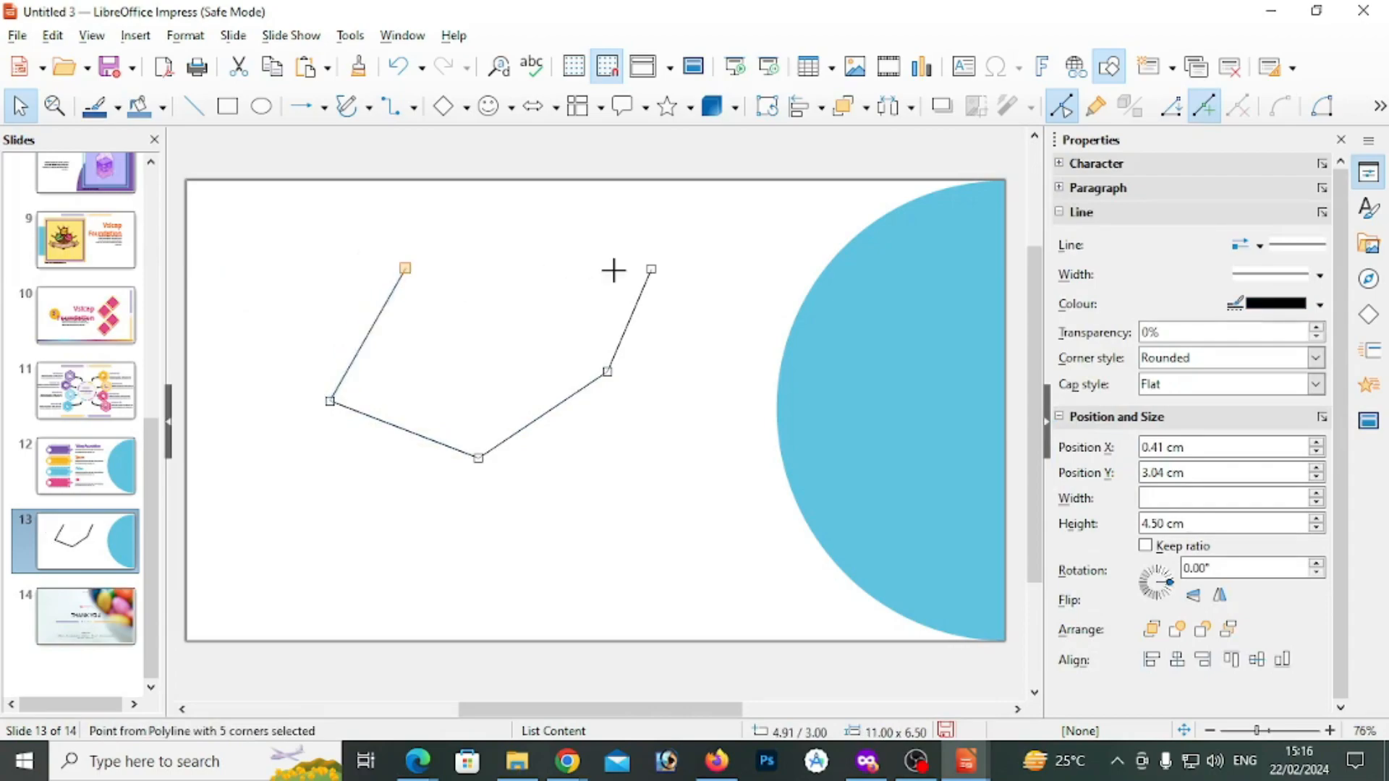
drag(653, 269, 405, 268)
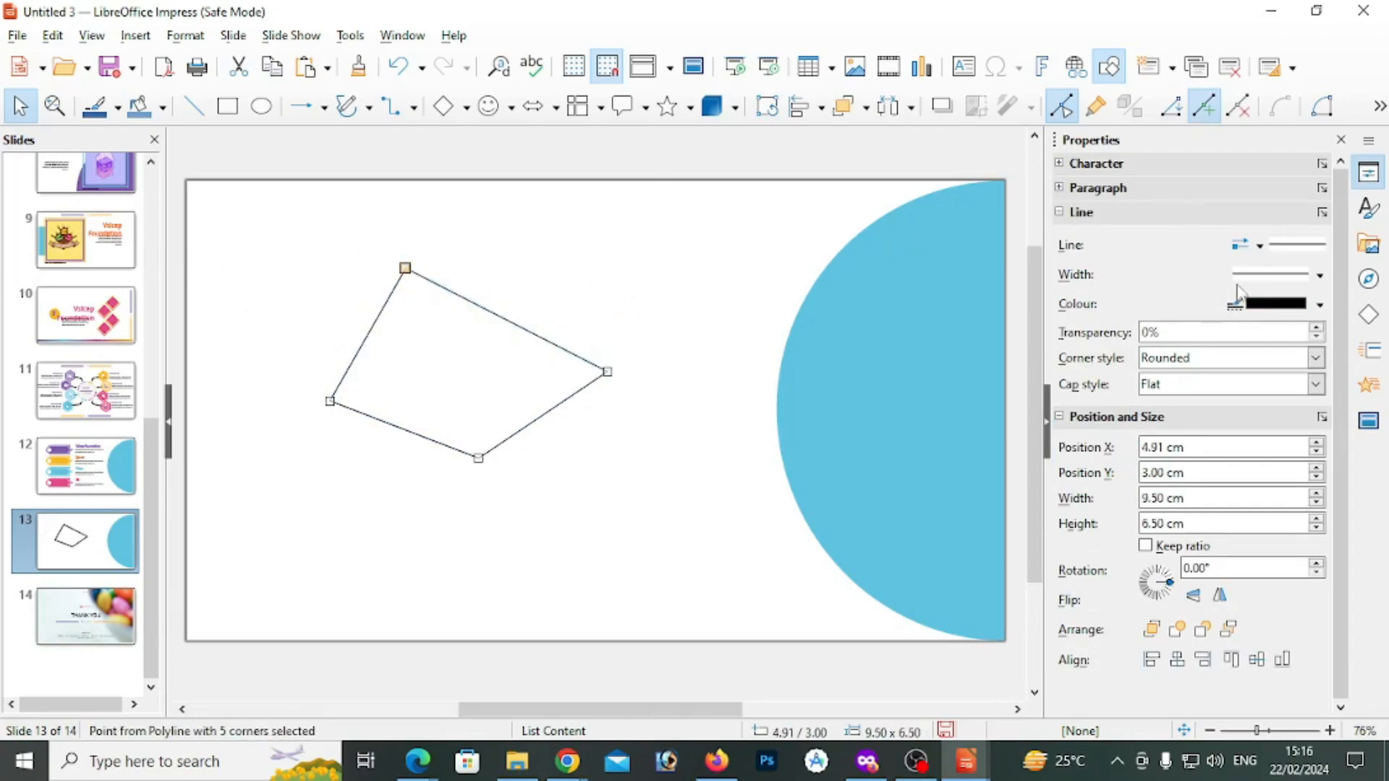
click(1324, 109)
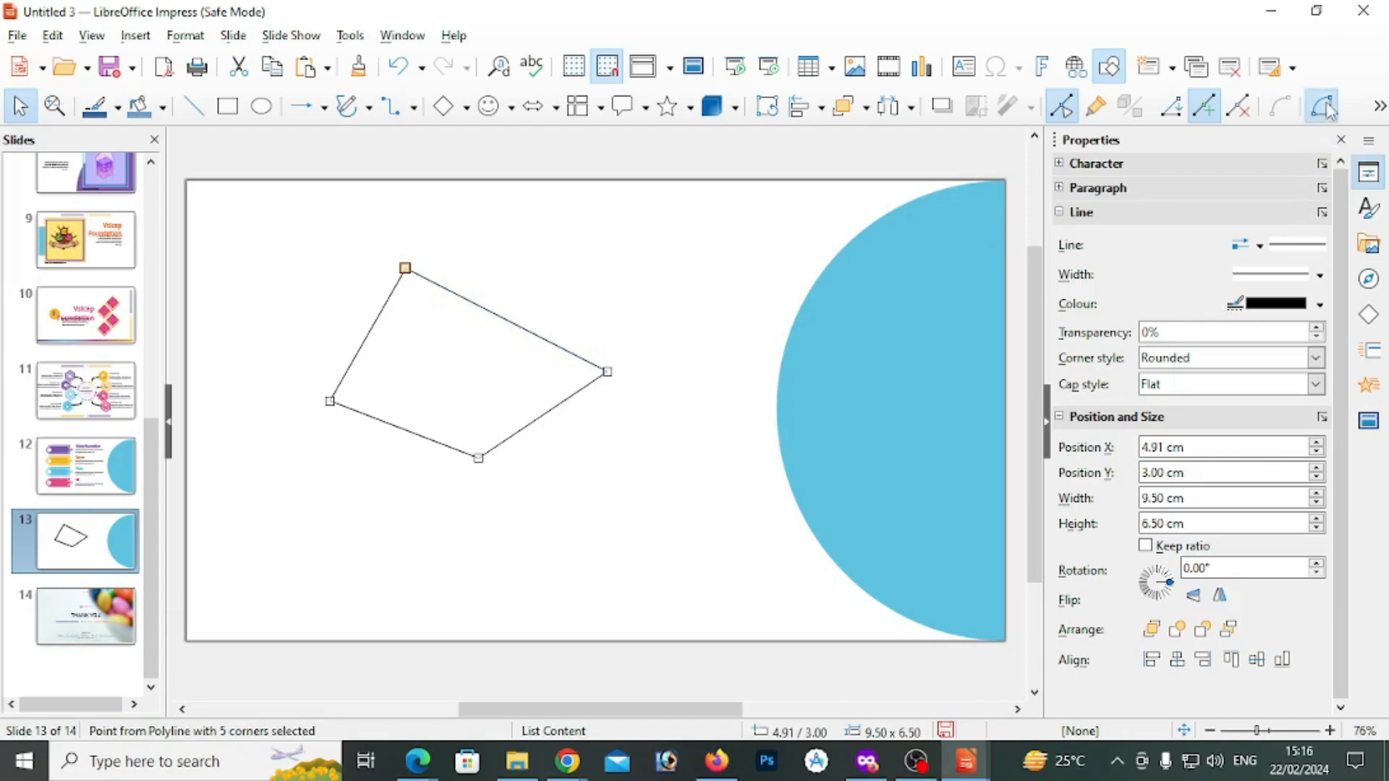
Pull the polygon's top and right corners outward toward the semicircle, then curve the lower one with a smooth transition and its handle
drag(405, 267, 756, 225)
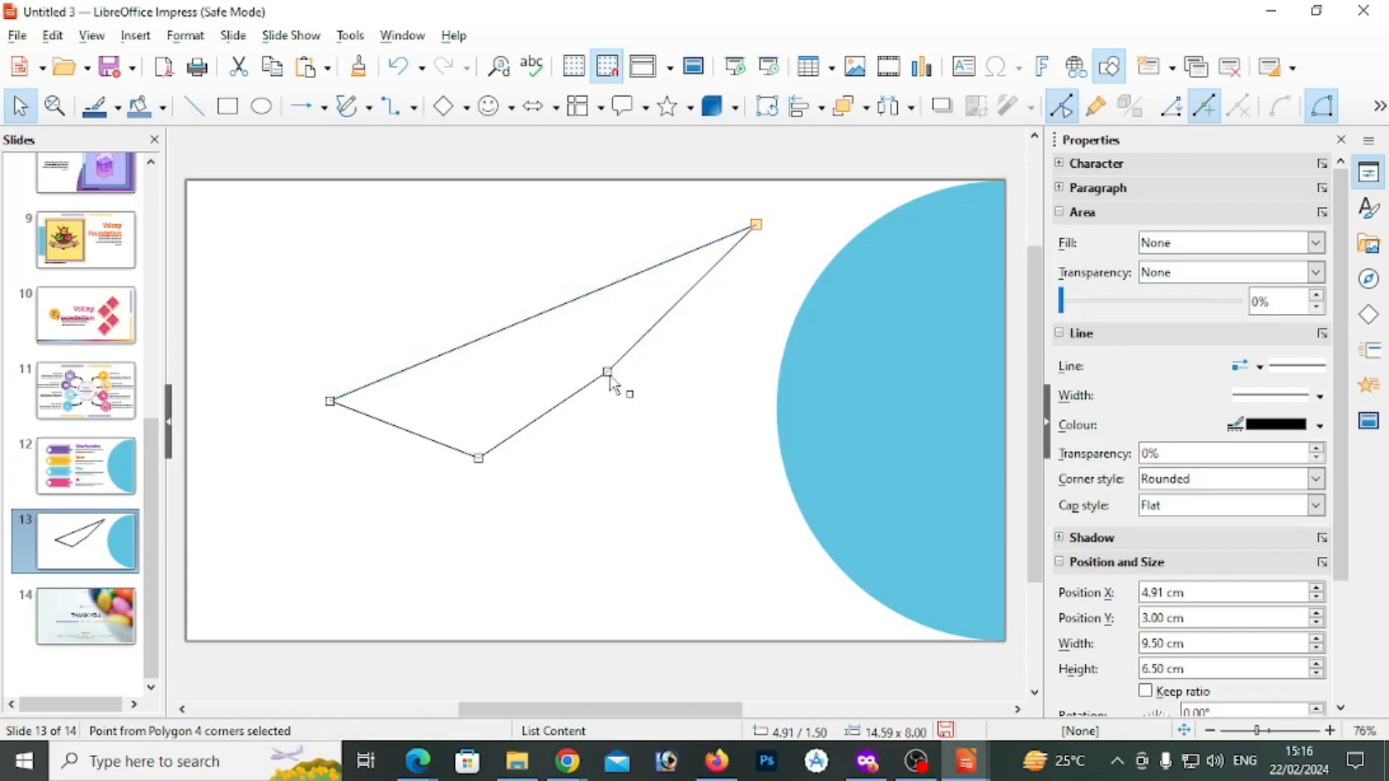
drag(610, 378, 743, 547)
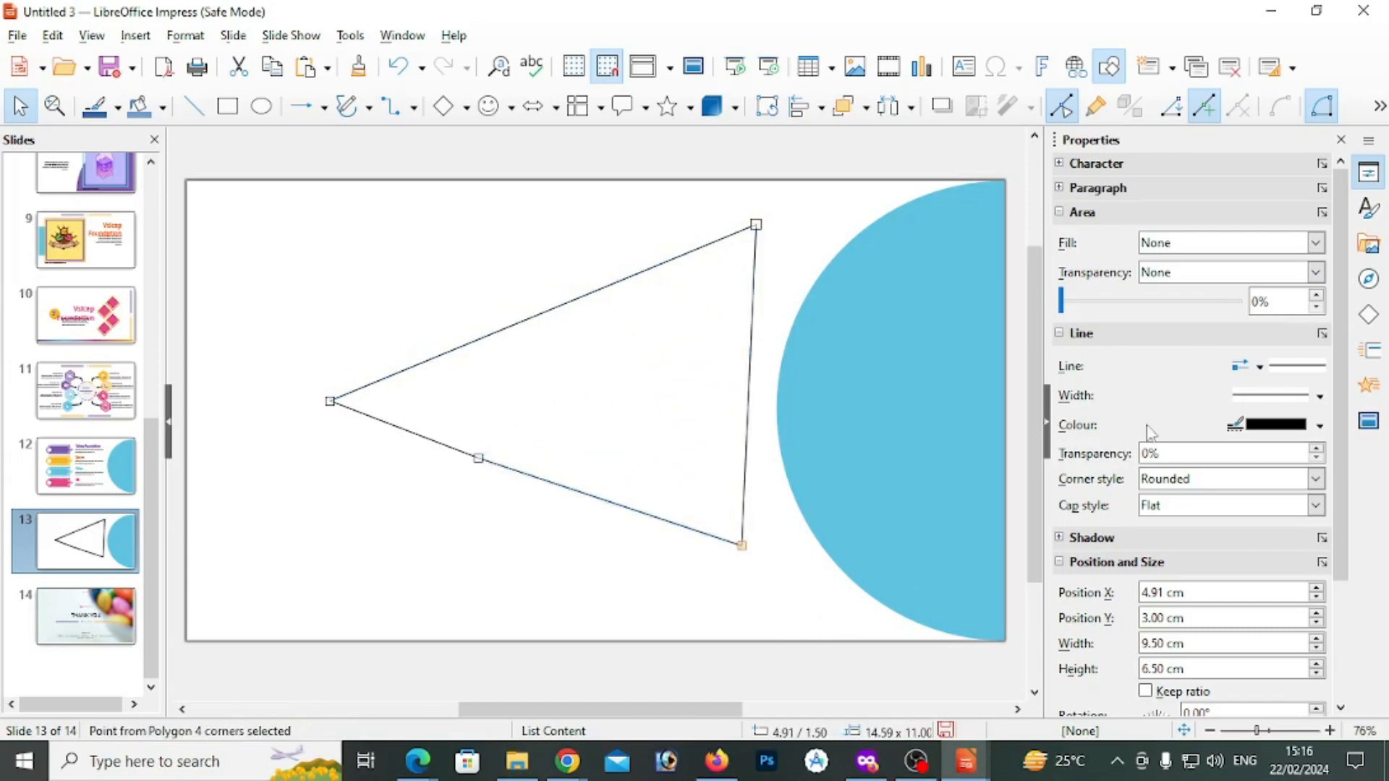
click(1379, 107)
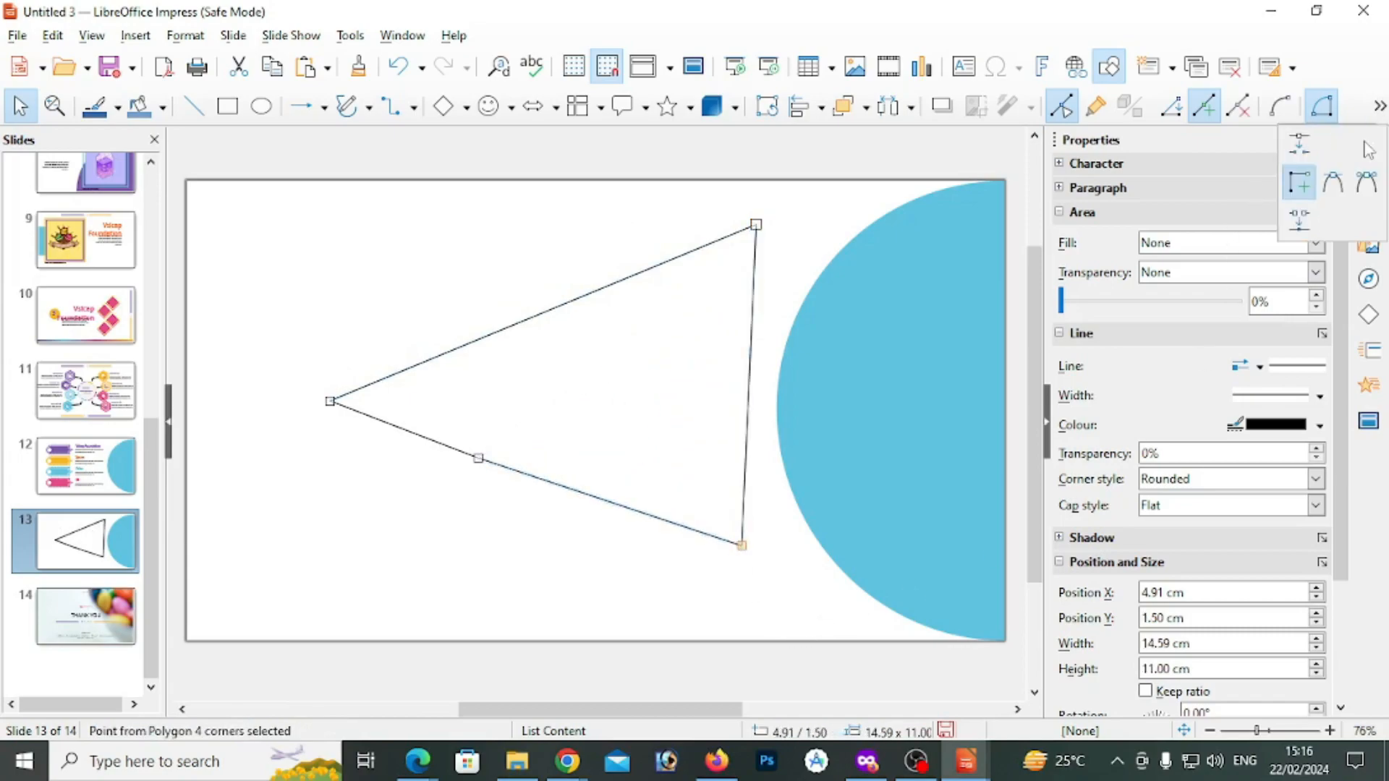
click(1335, 186)
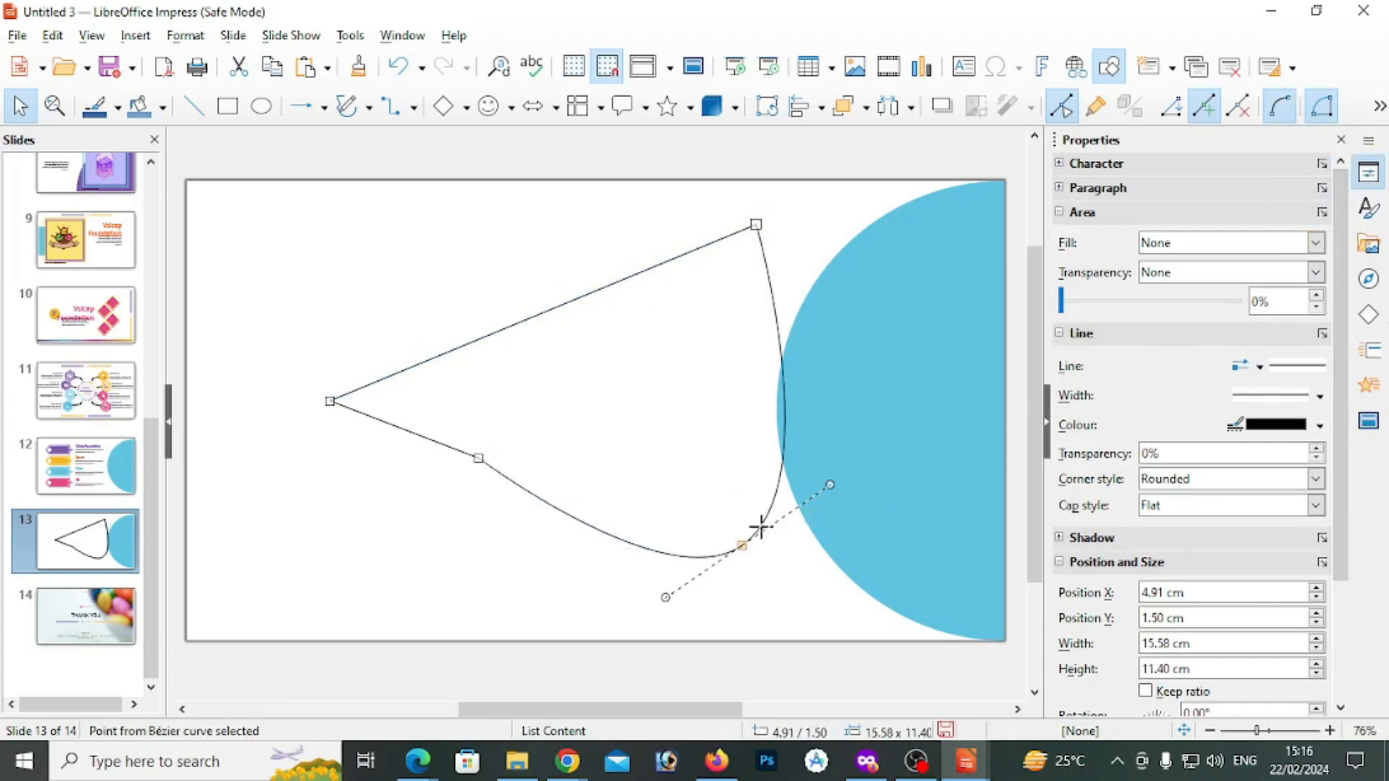
drag(832, 486, 521, 678)
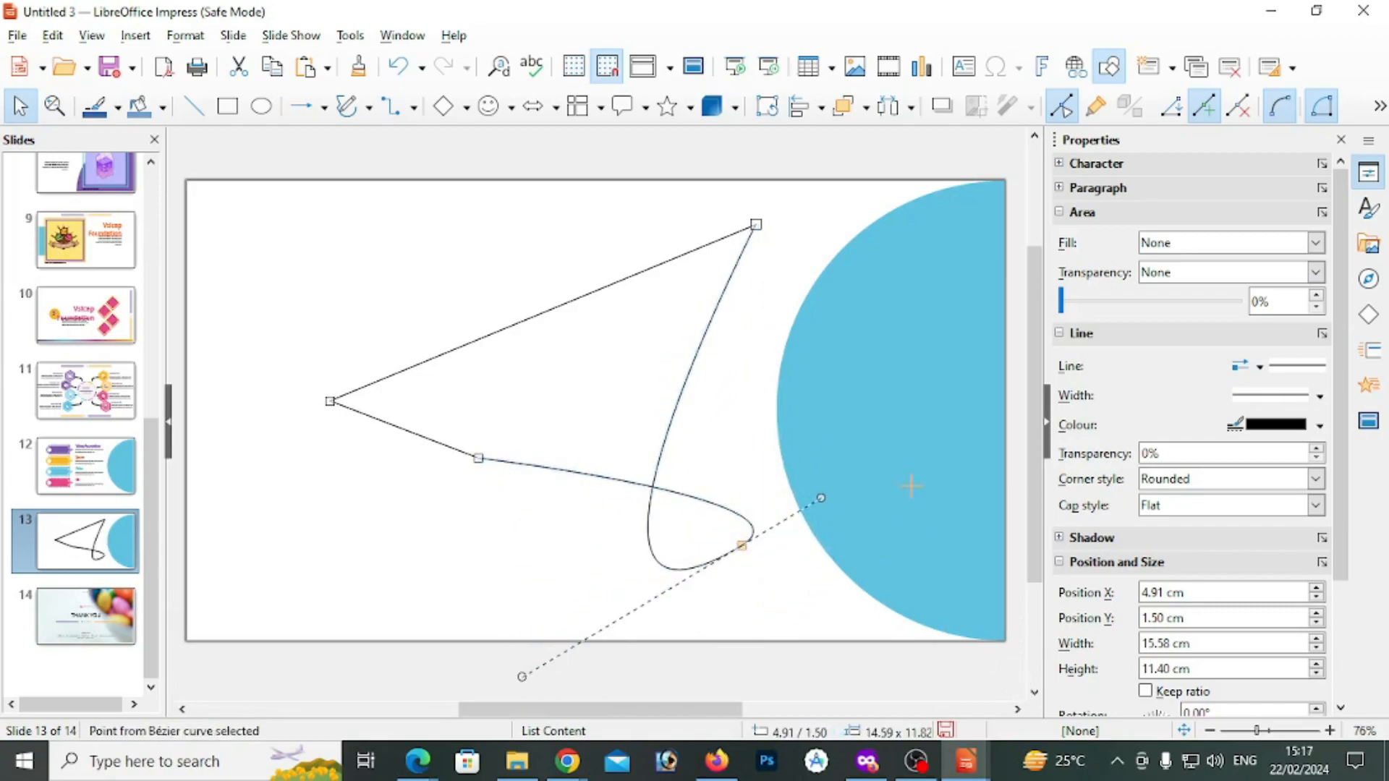
Give the curved corner a symmetric transition, move the point up and inward, and rotate its handles into a rounded edge
click(1378, 110)
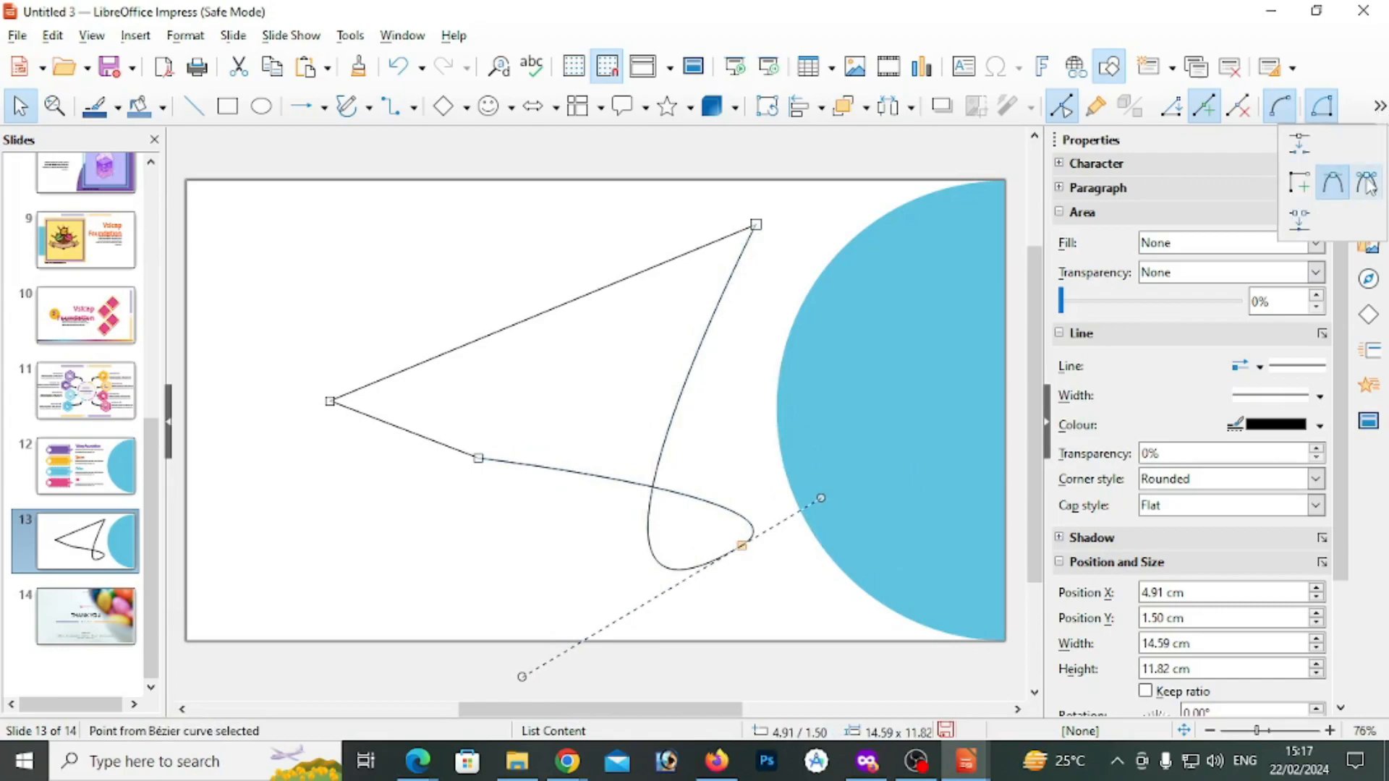
click(1367, 181)
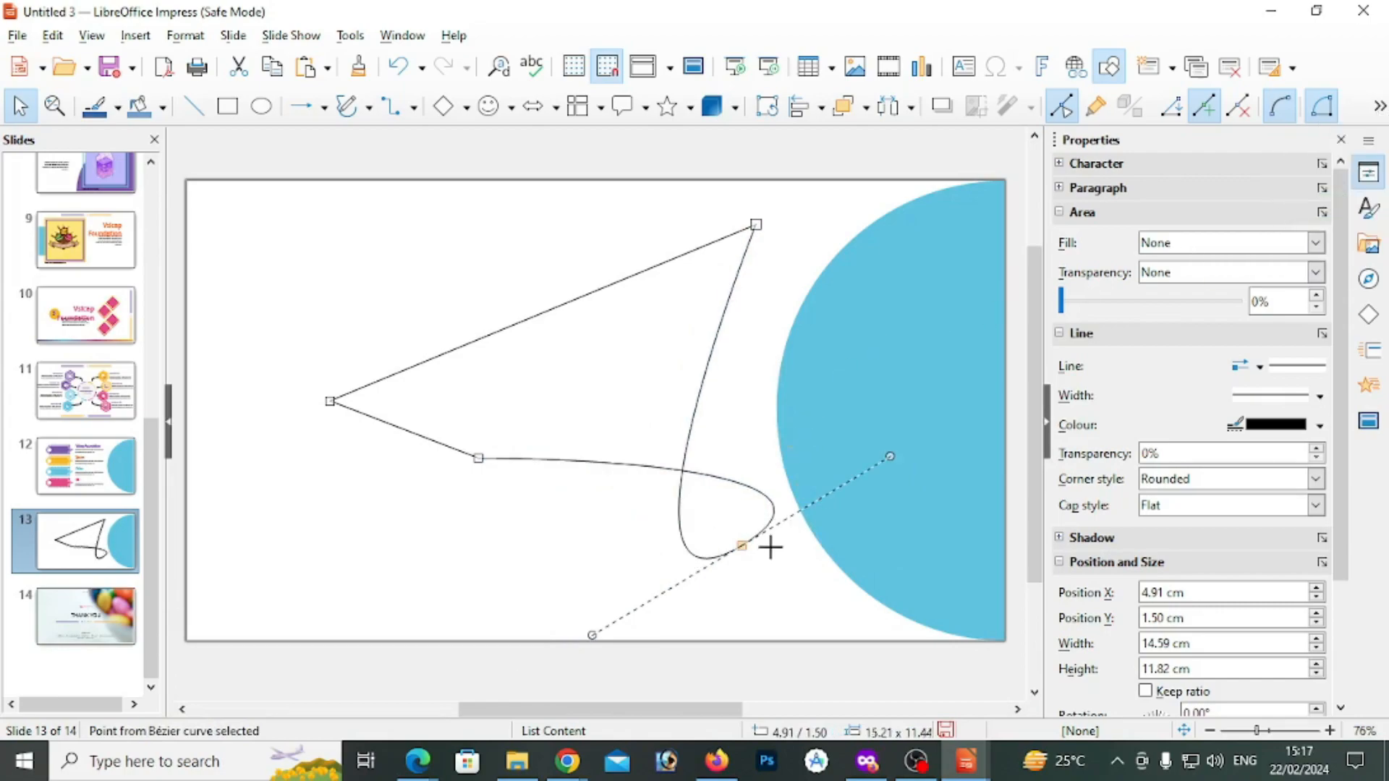
drag(742, 547, 640, 400)
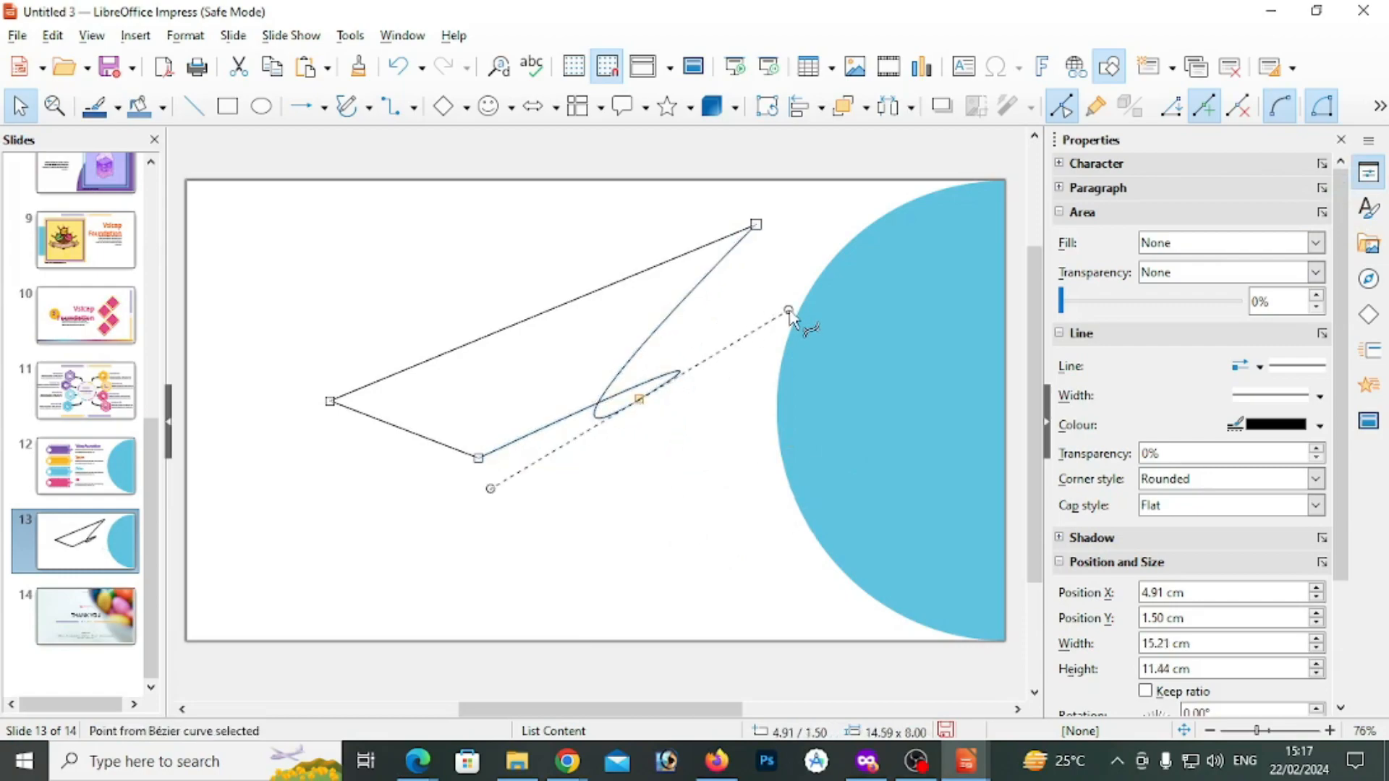
drag(788, 309, 461, 554)
click(1380, 107)
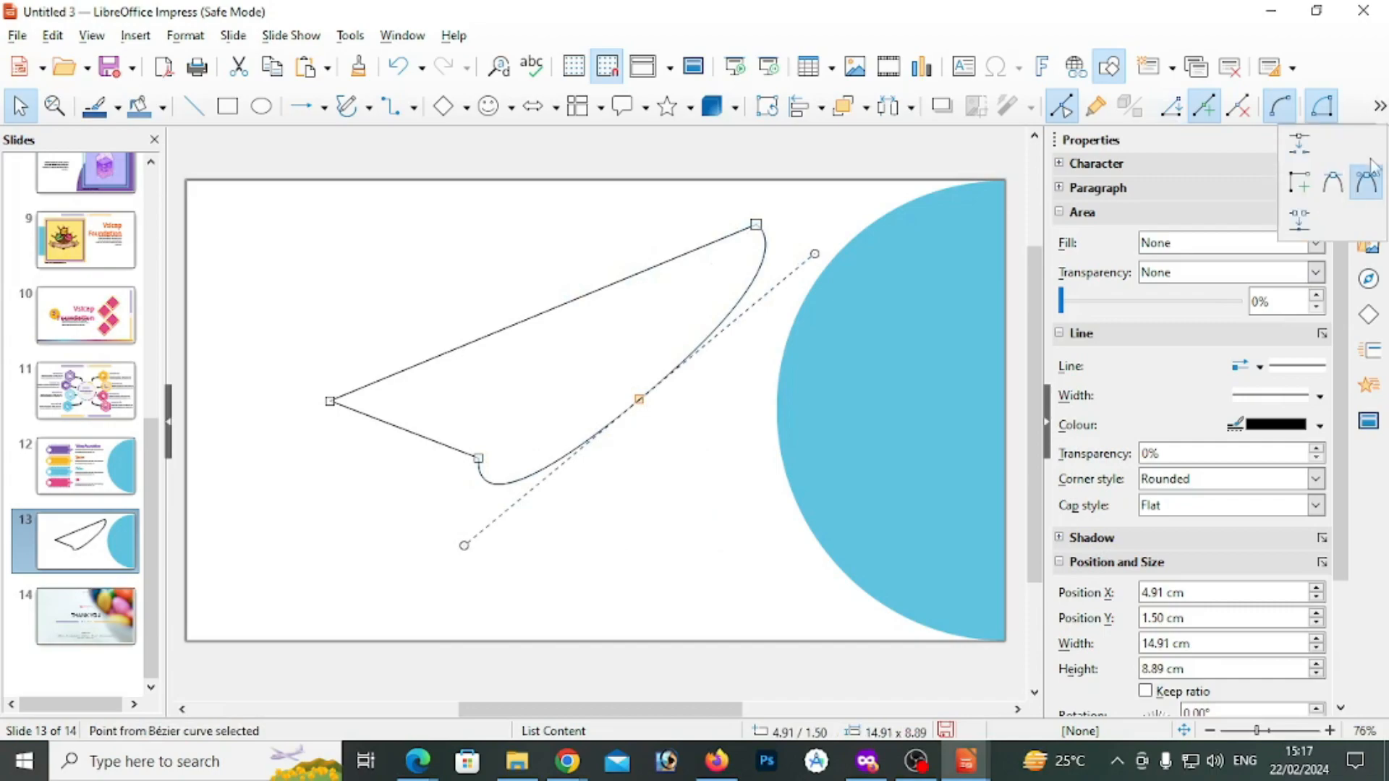
click(750, 381)
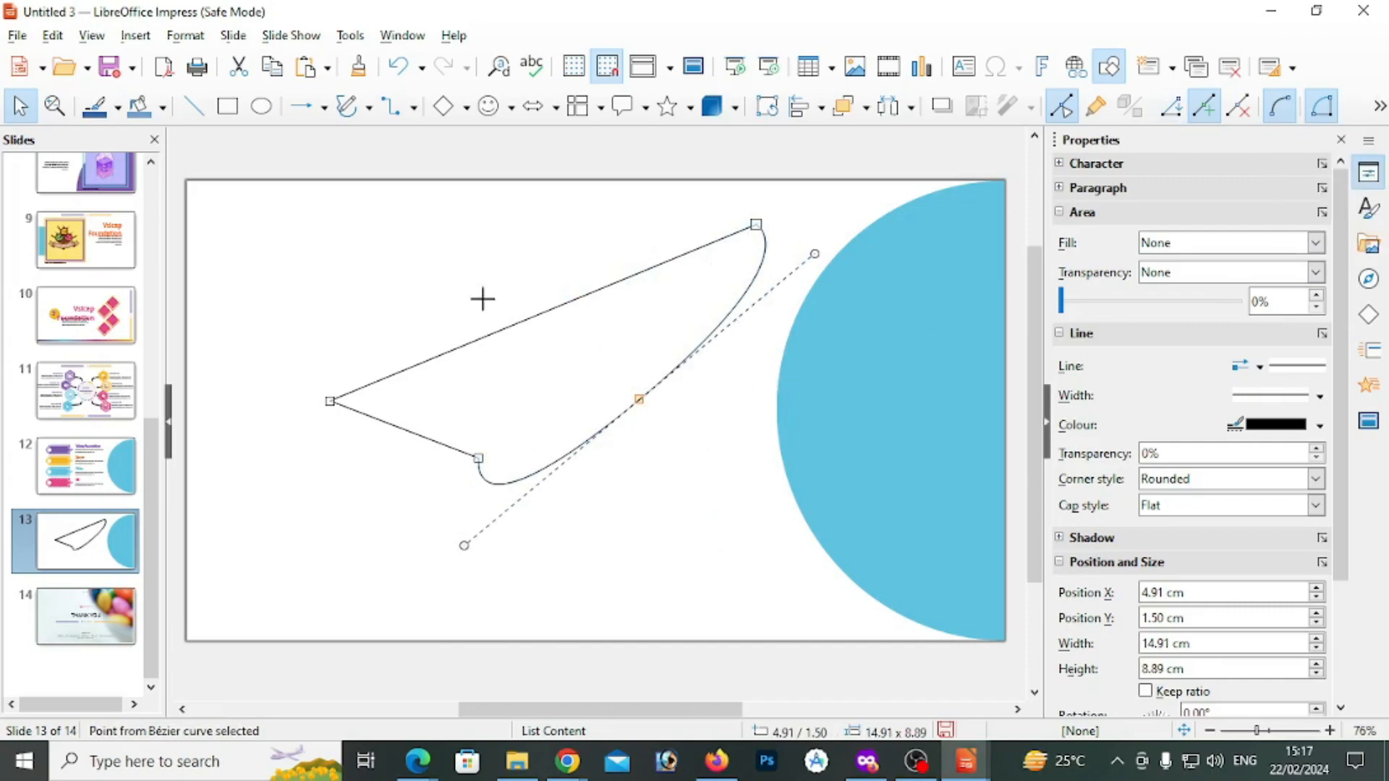
click(425, 273)
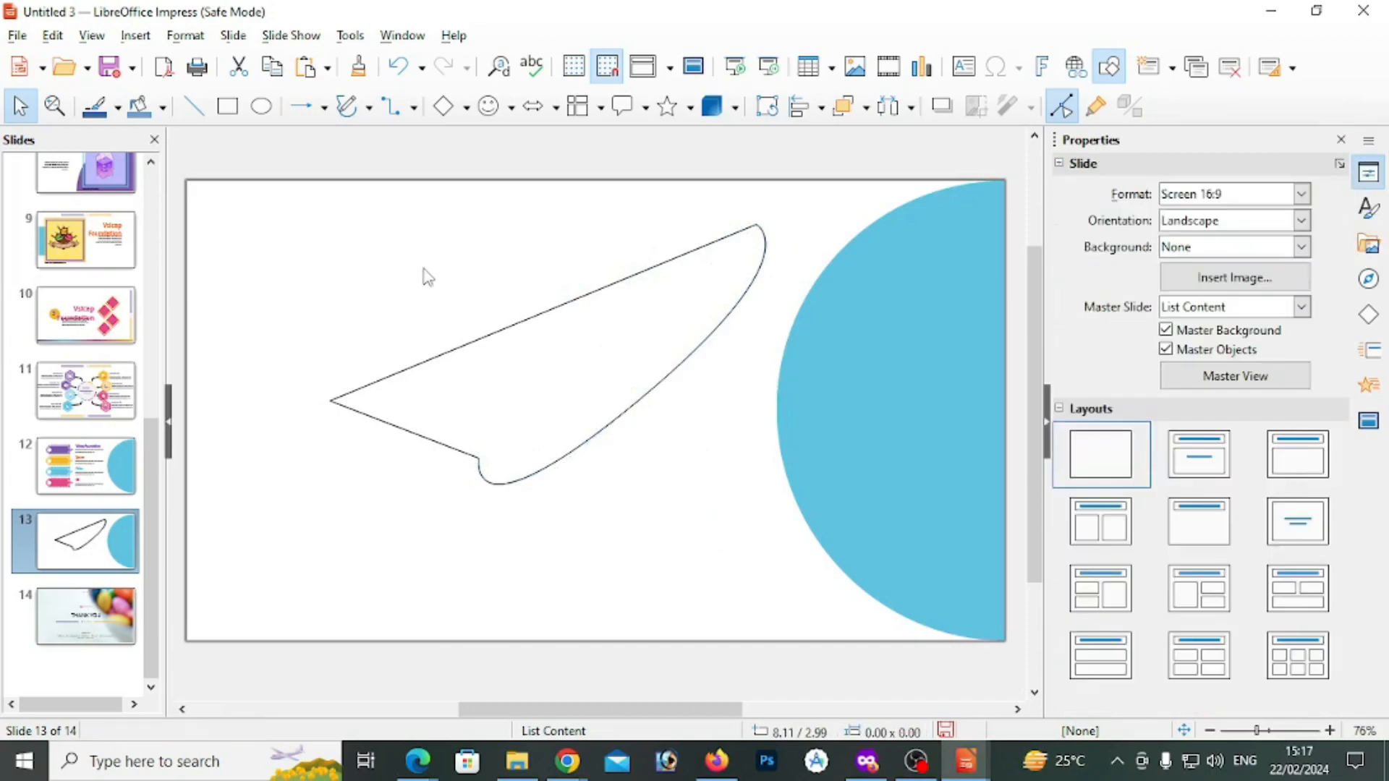
Draw a freeform line about 13.5 × 4.8 cm beneath the curved shape and pull points along its lower stretch downward
click(345, 108)
mouse_move(332, 427)
mouse_down()
mouse_move(644, 479)
mouse_move(724, 374)
mouse_up()
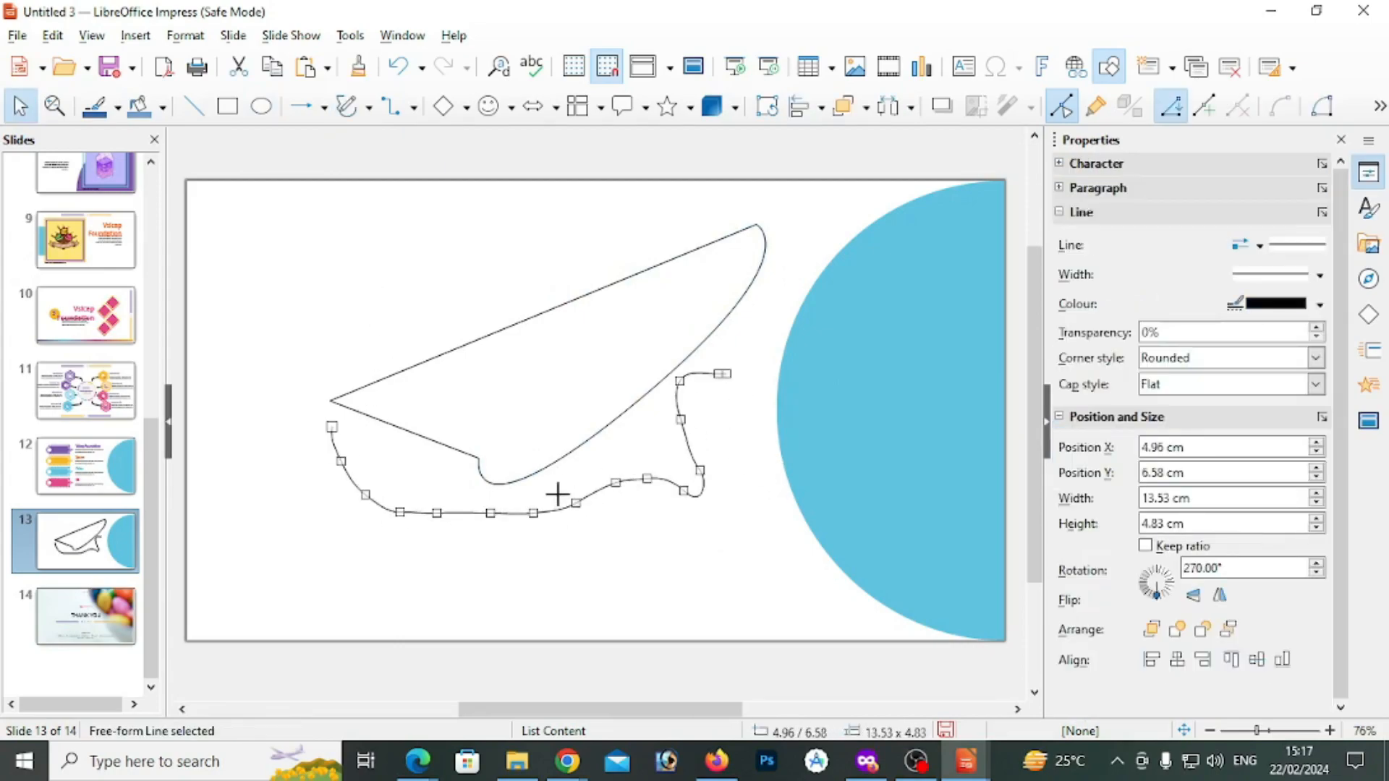
drag(616, 483, 649, 518)
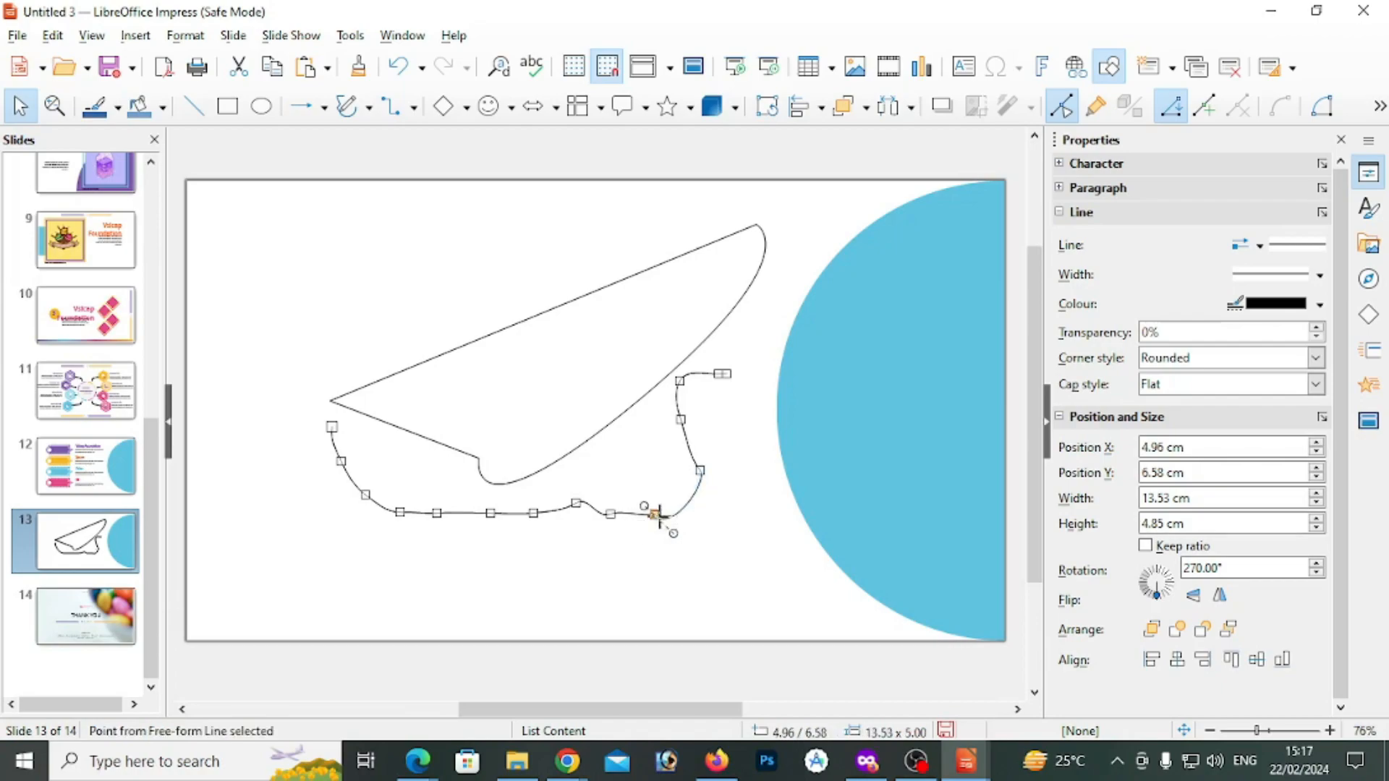
click(722, 518)
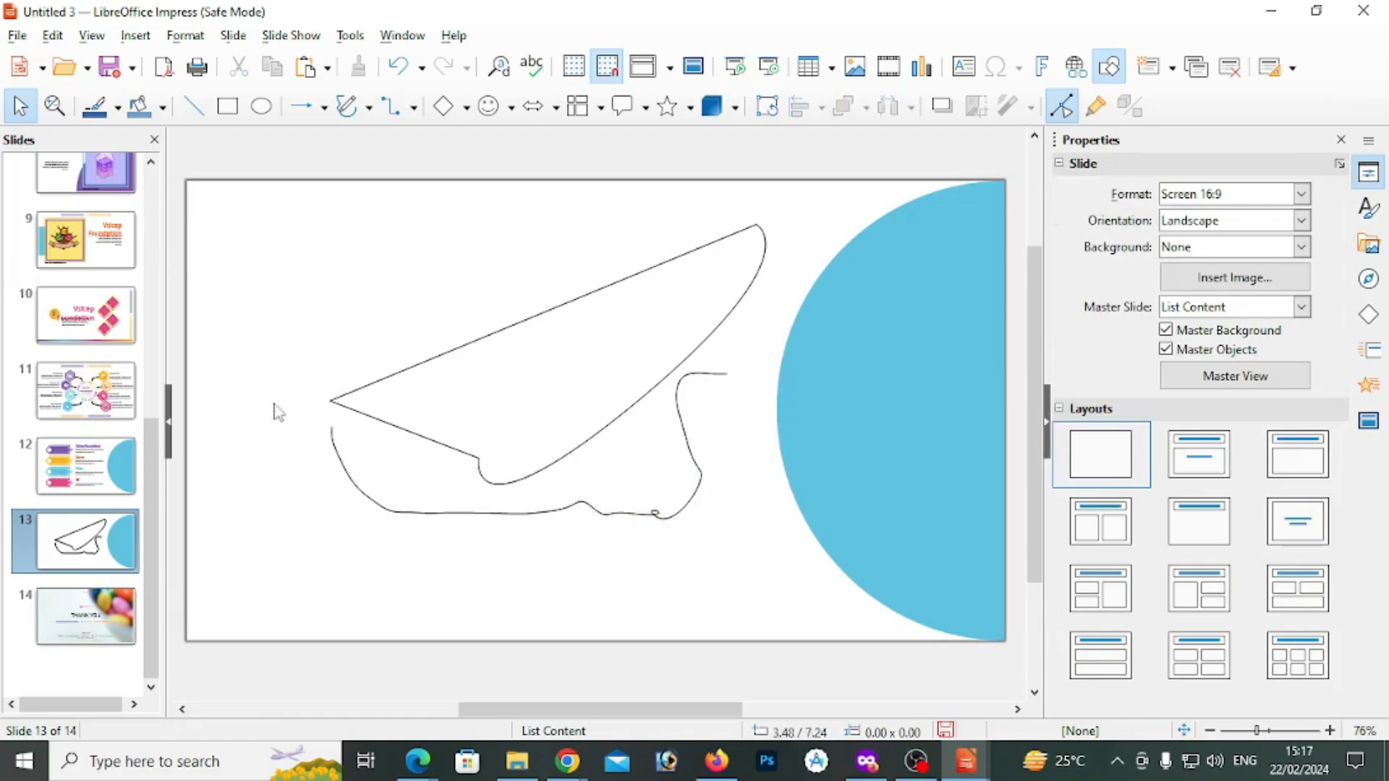
Insert a new slide directly after slide 12
right_click(84, 531)
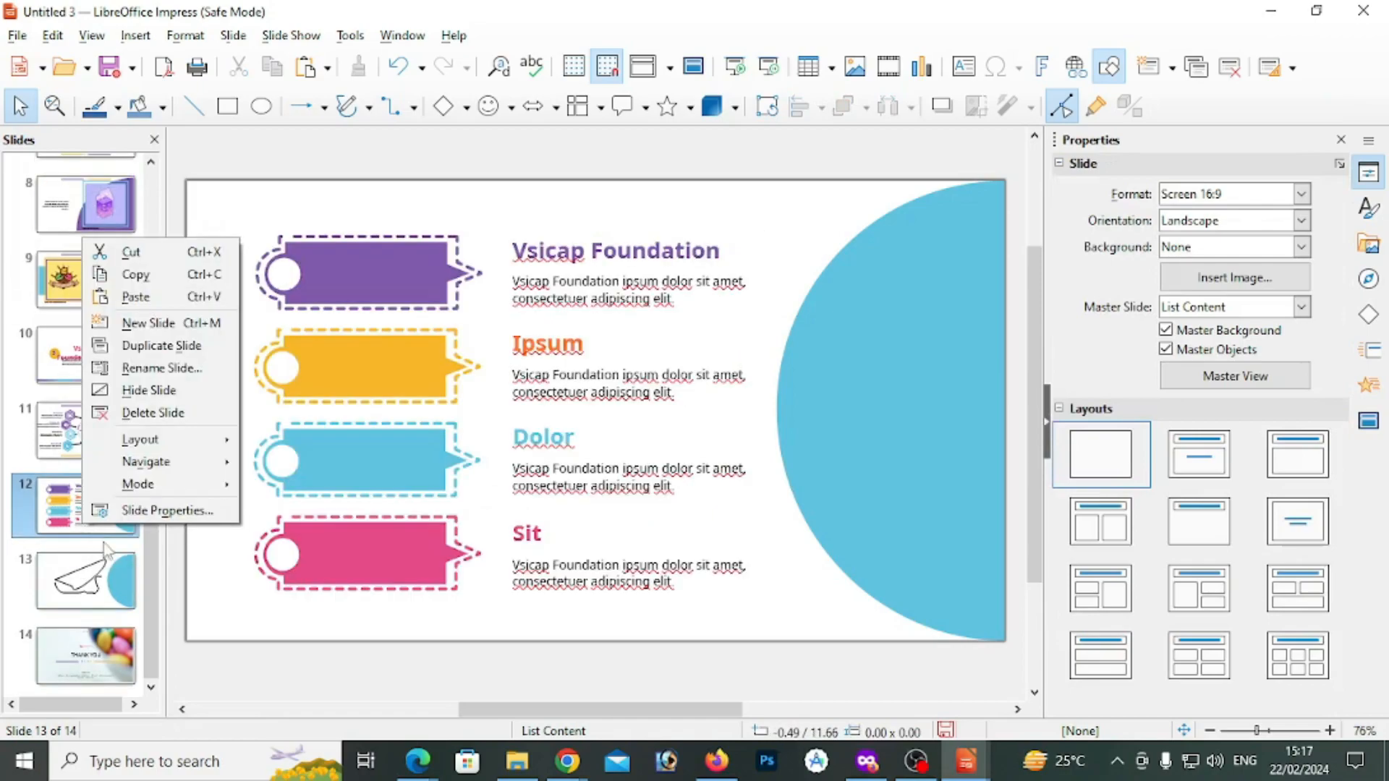
click(144, 322)
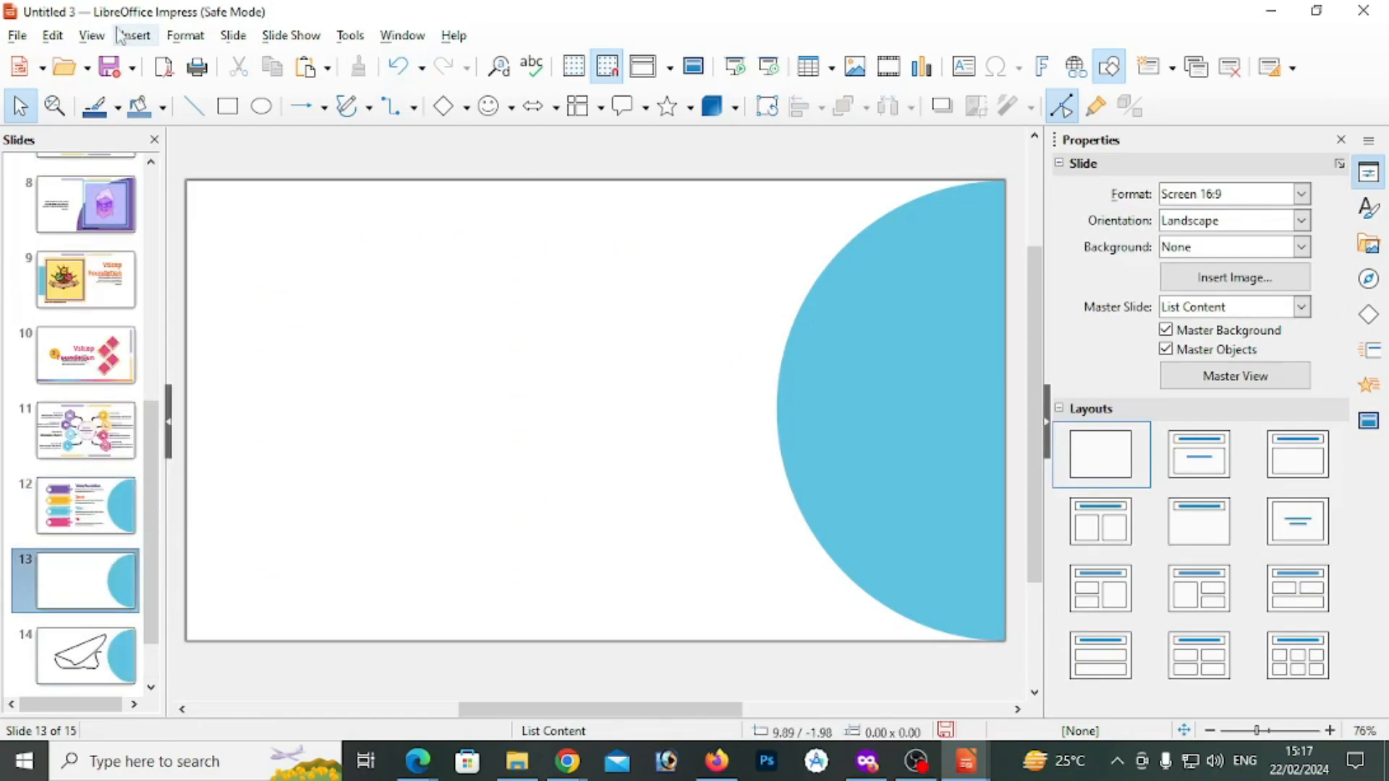
click(62, 36)
click(483, 308)
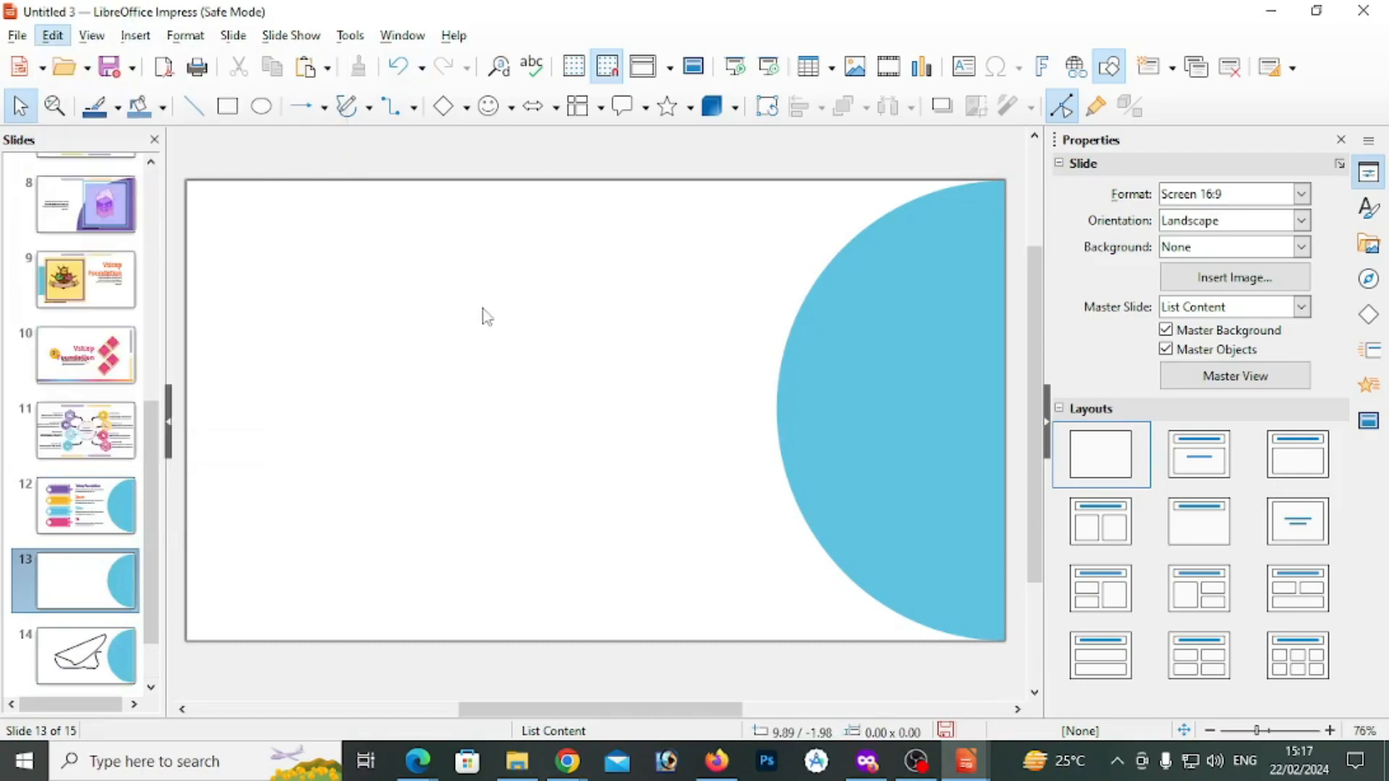
Draw an ellipse about 6 × 5.5 cm on the slide's upper left and a diamond about 5 × 5.5 cm to its right
click(262, 110)
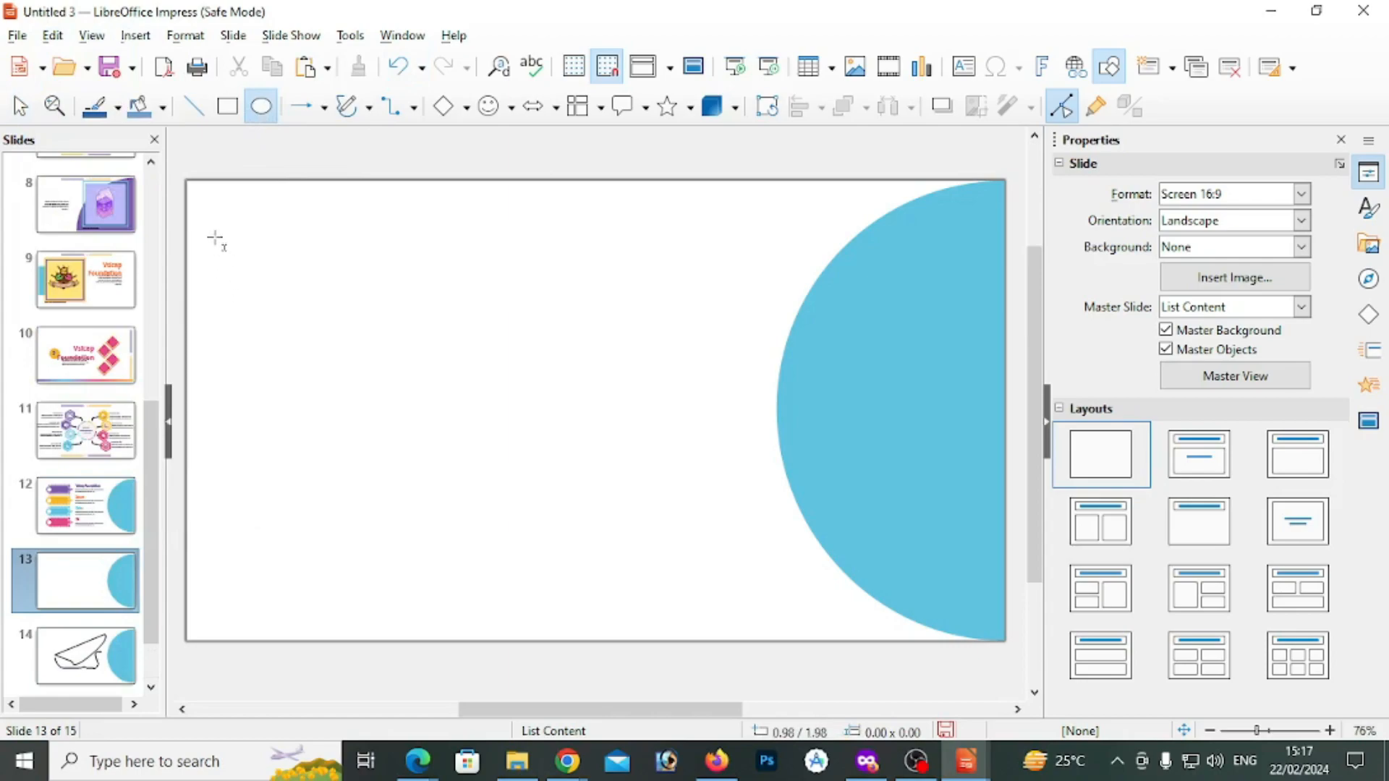
drag(217, 239, 387, 397)
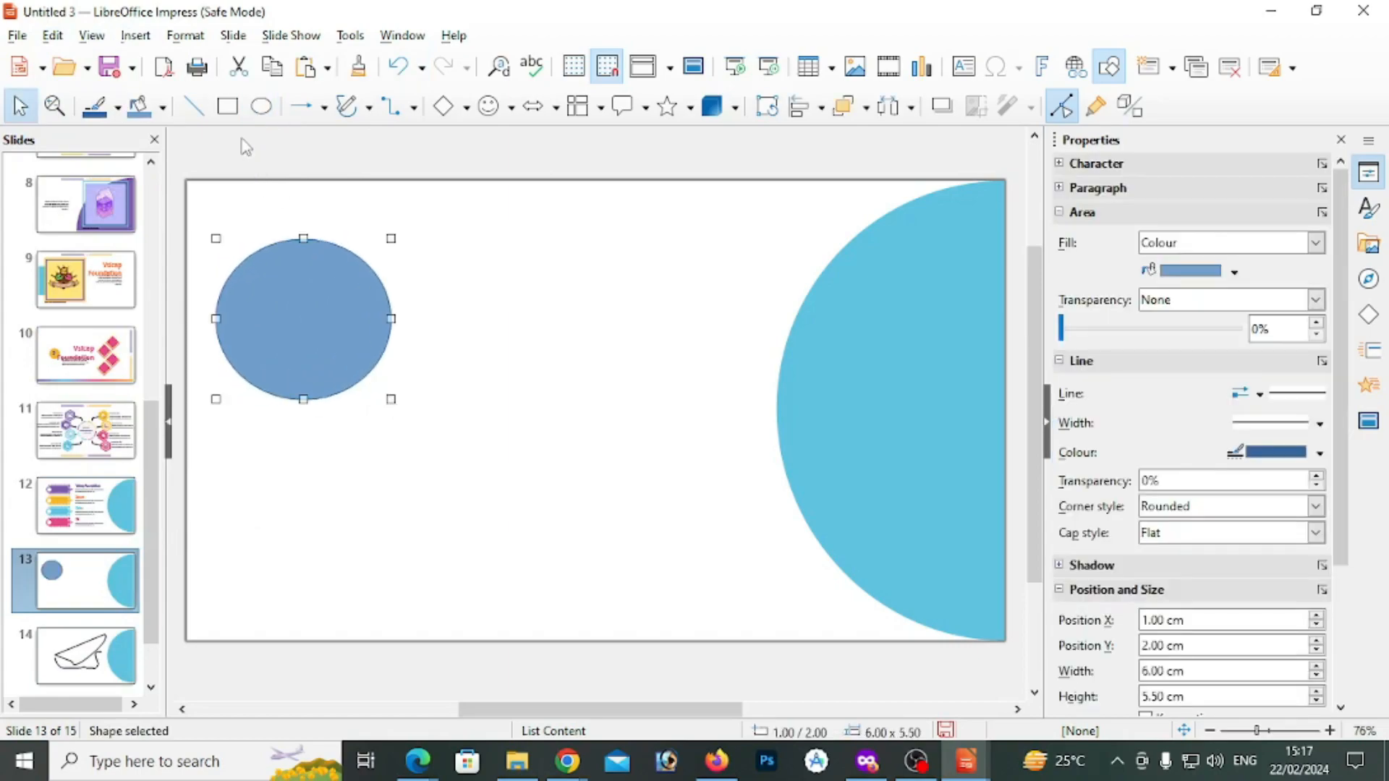
click(443, 106)
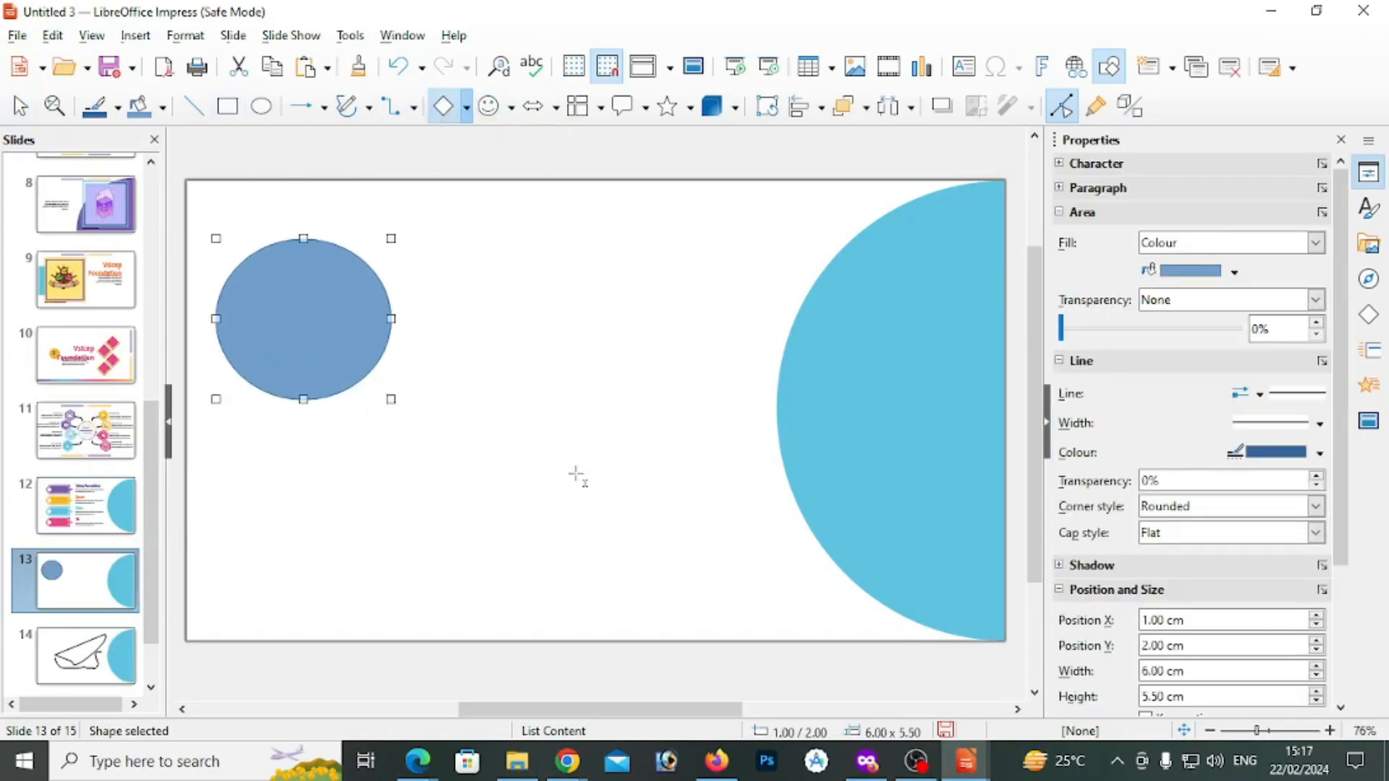
drag(611, 266, 757, 385)
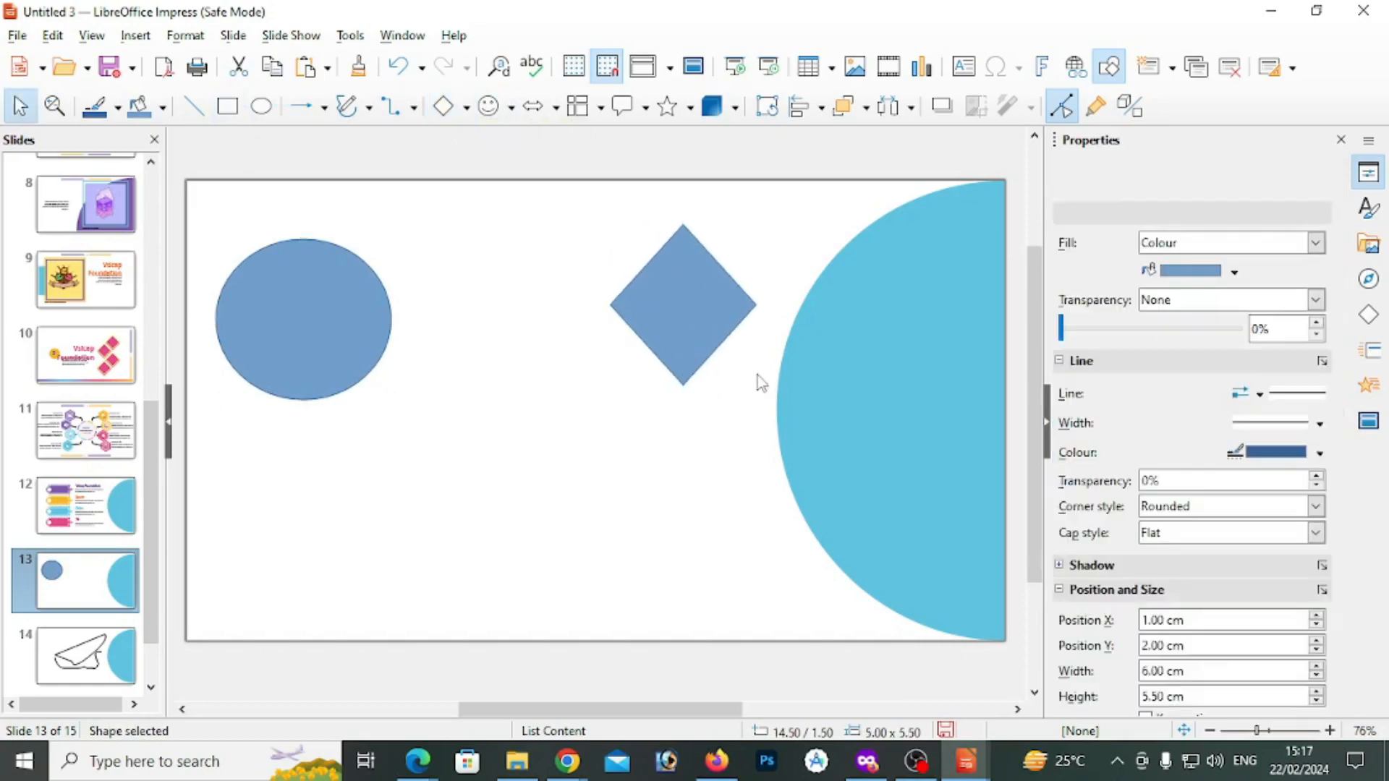
drag(661, 321, 619, 320)
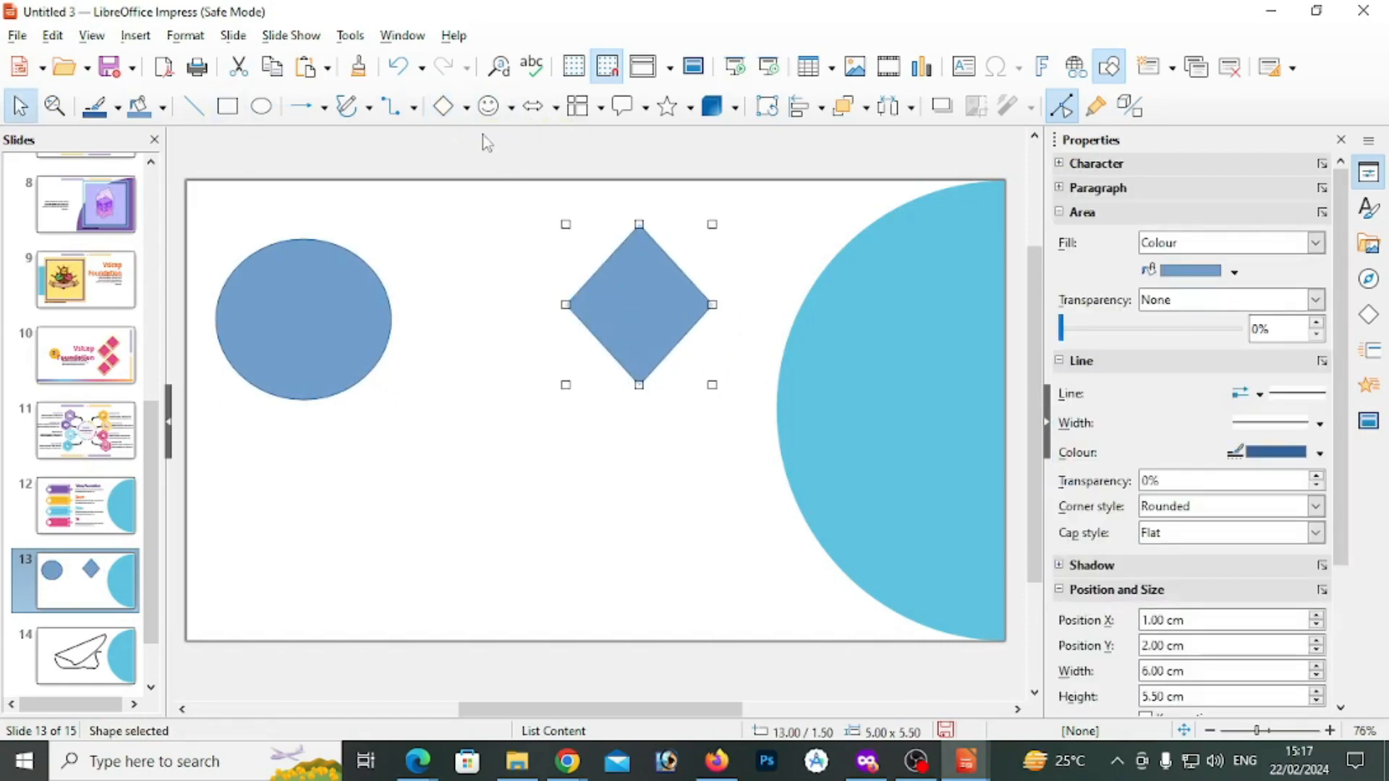
Draw a second diamond about 4.5 × 6 cm below the first and shift it slightly left beneath it
click(600, 439)
click(443, 107)
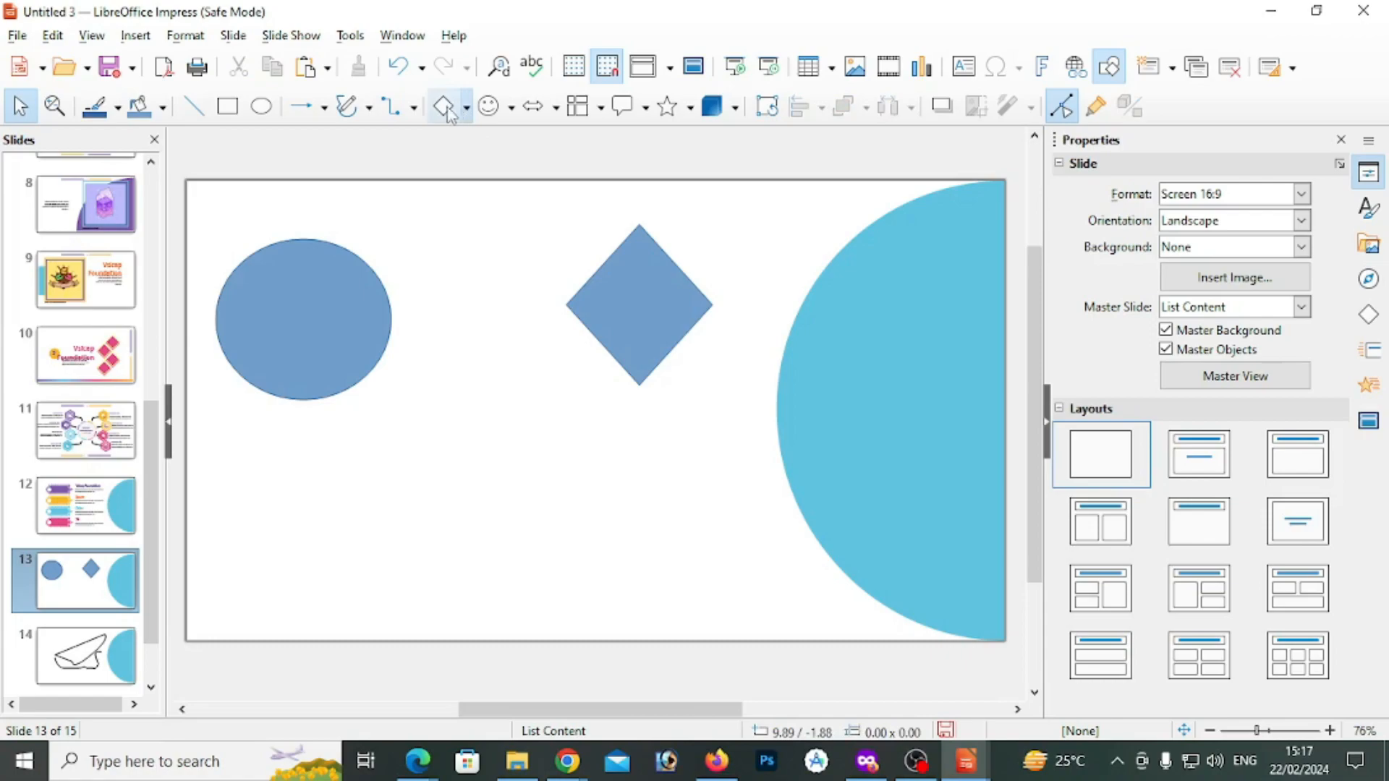
drag(595, 429, 723, 608)
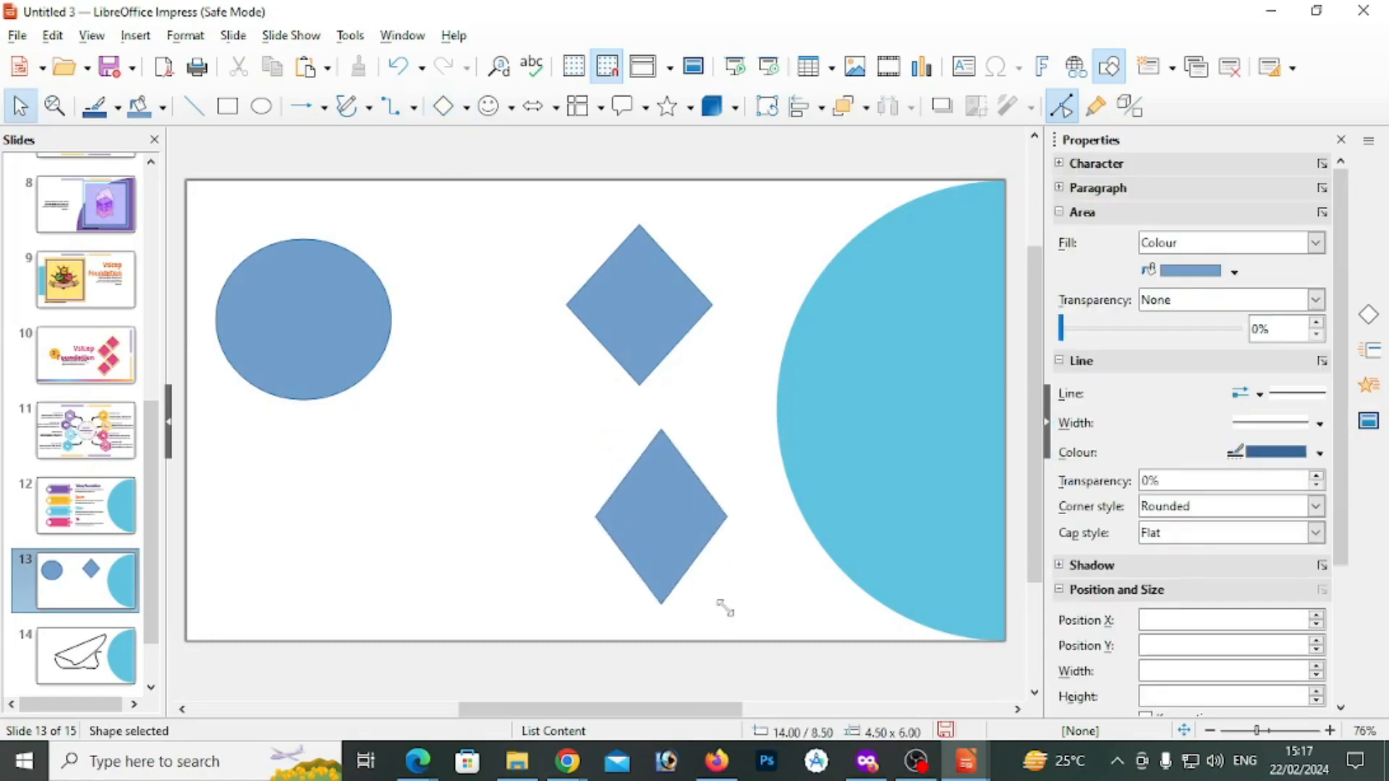
drag(671, 563, 657, 563)
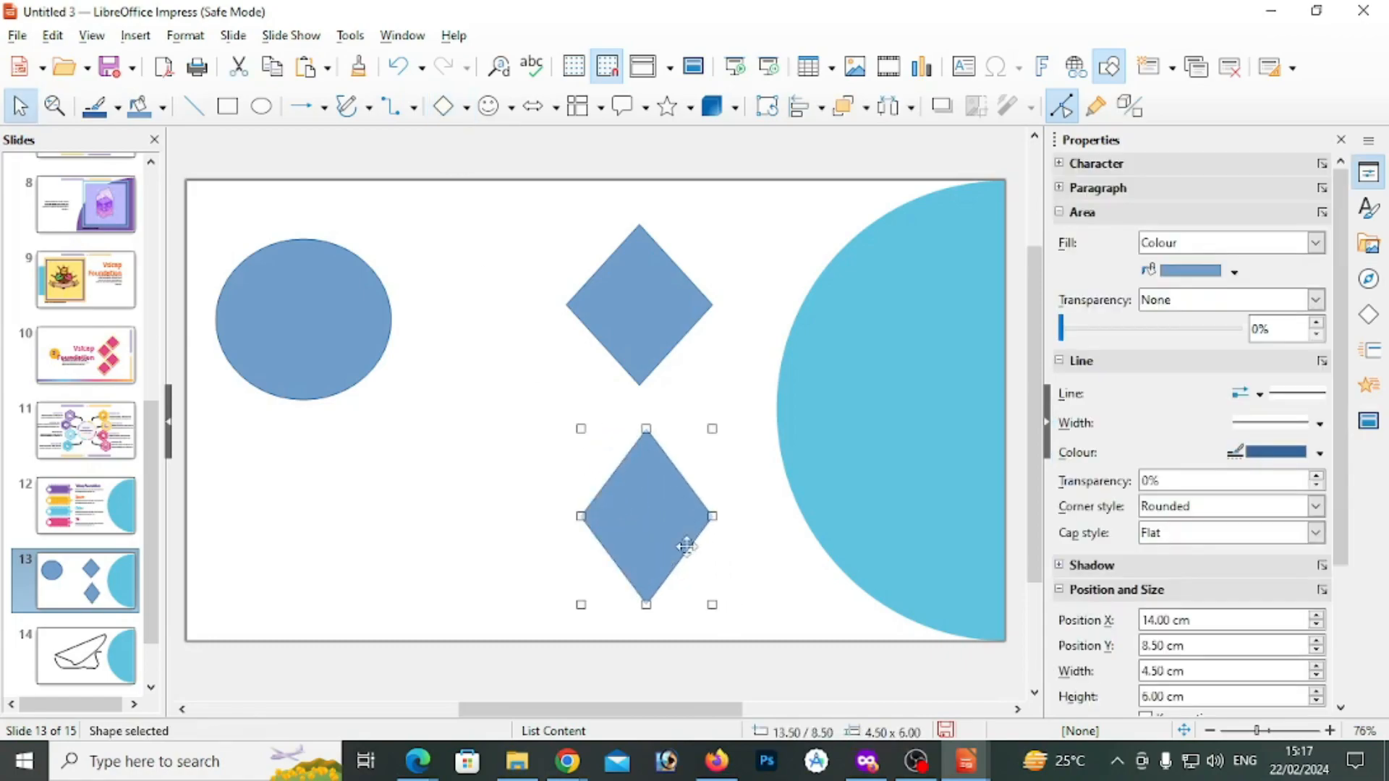
Move the ellipse down and slightly left to X 0.50 cm, Y 5.50 cm
click(371, 356)
click(642, 316)
drag(347, 341, 333, 442)
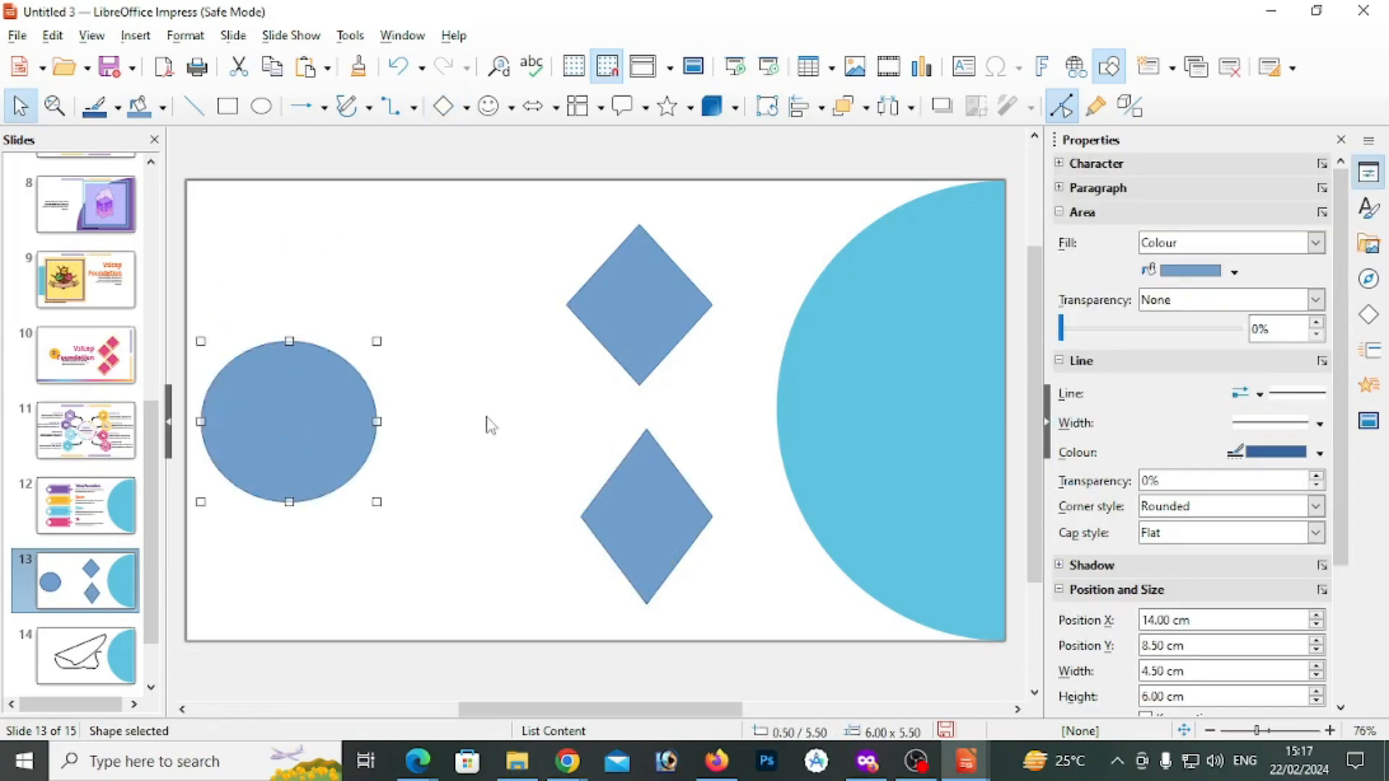
Turn on glue point editing and add a glue point on the upper diamond's lower-left edge
click(53, 36)
click(102, 325)
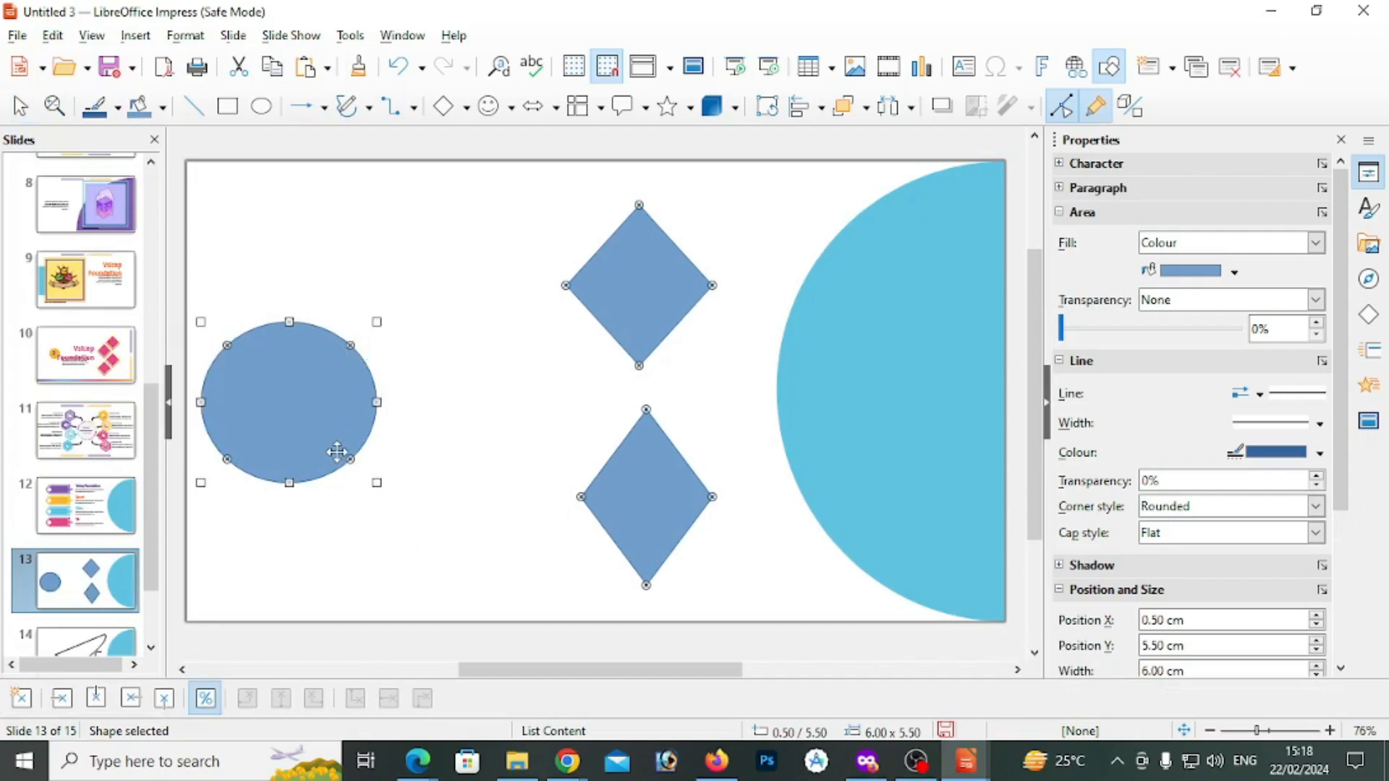
key(super+plus)
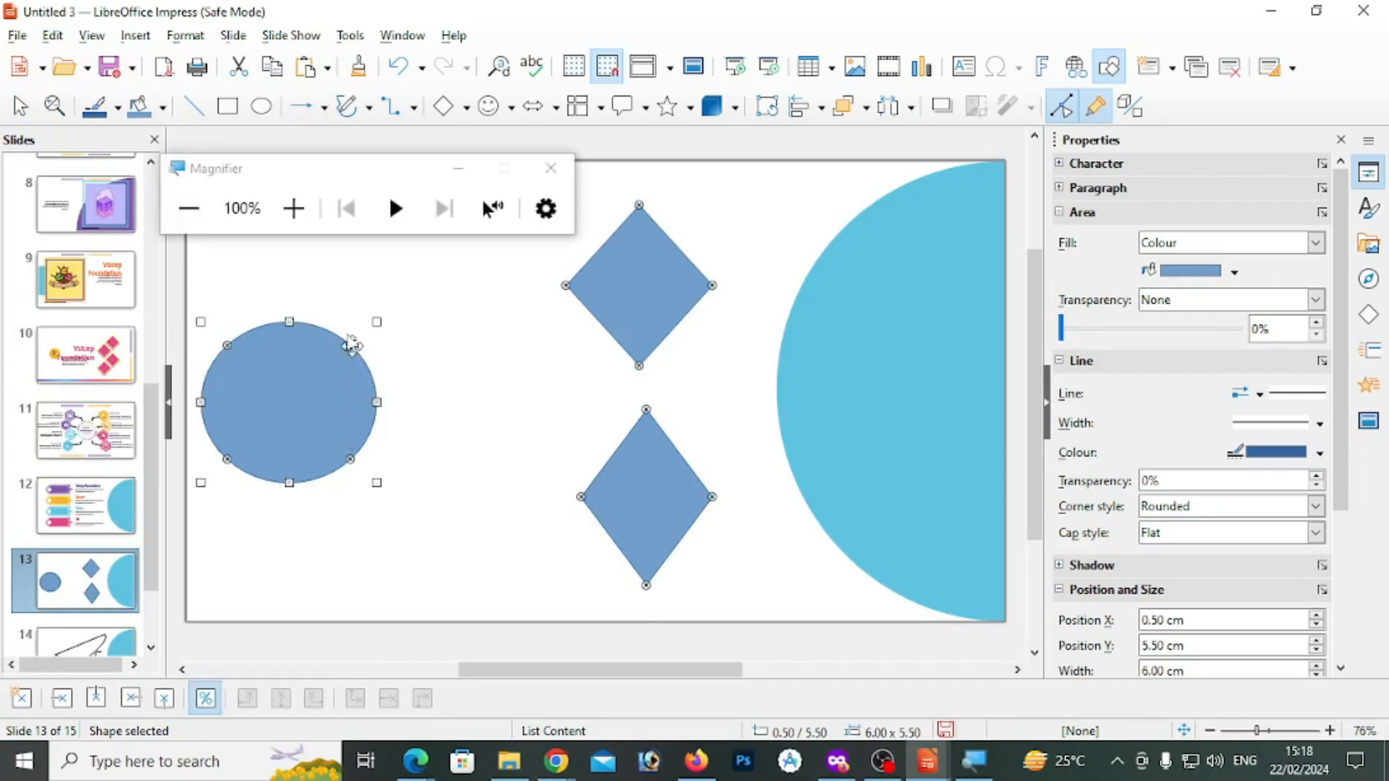
key(super+plus)
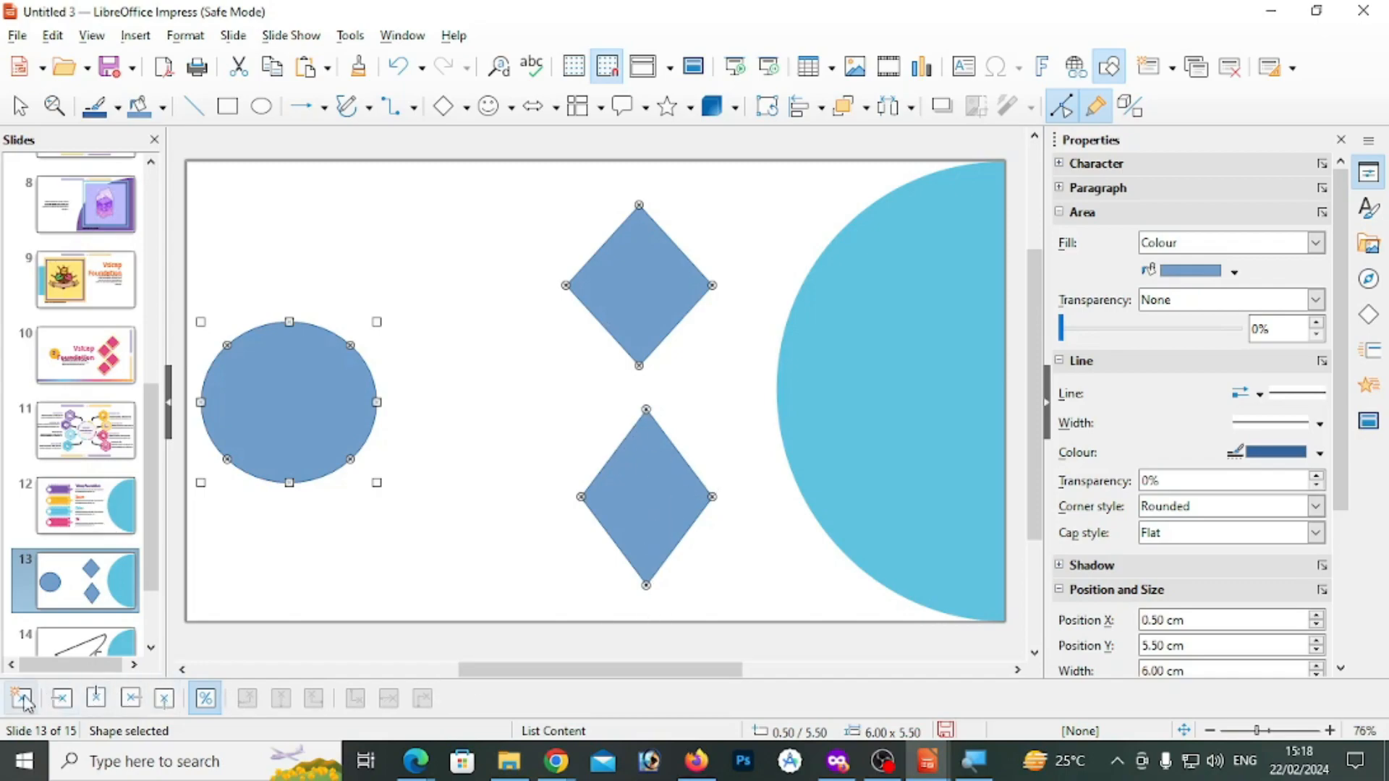
click(628, 304)
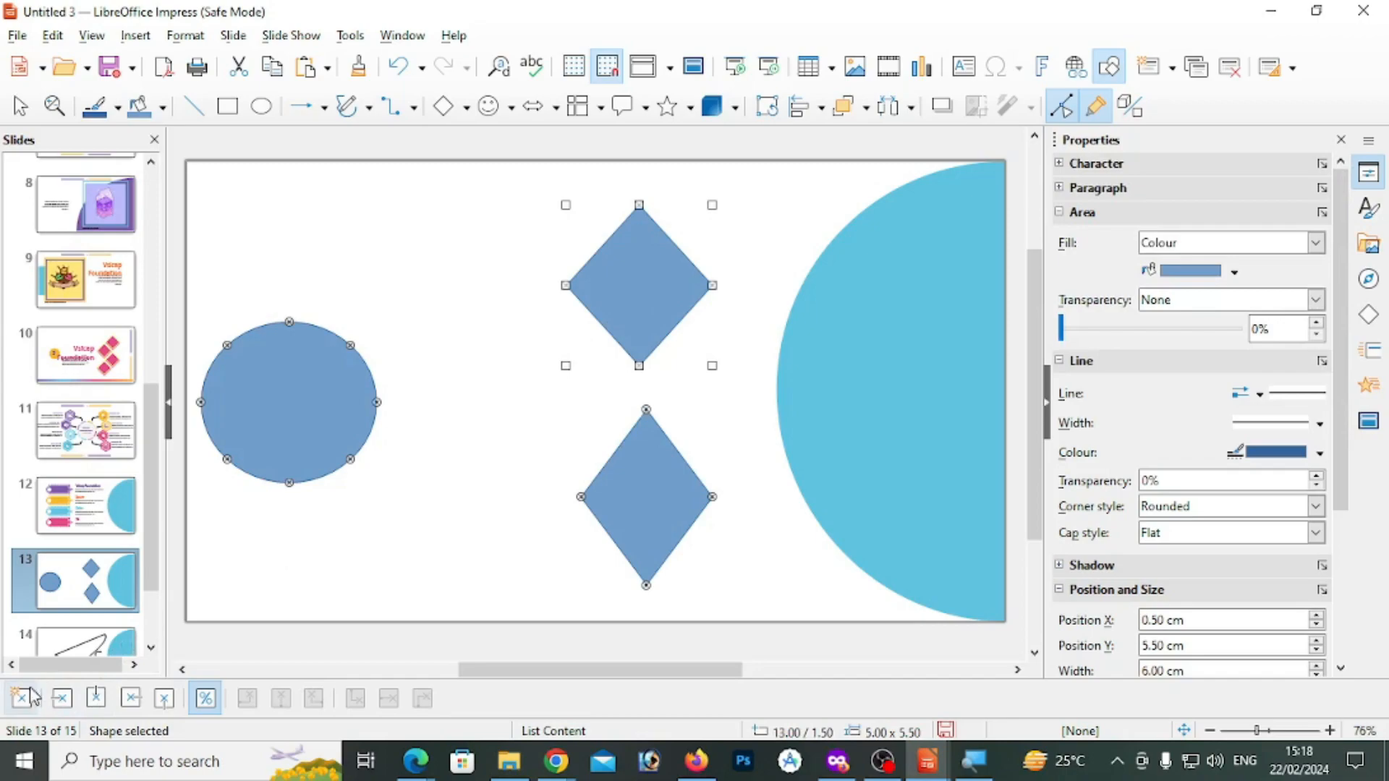
click(597, 321)
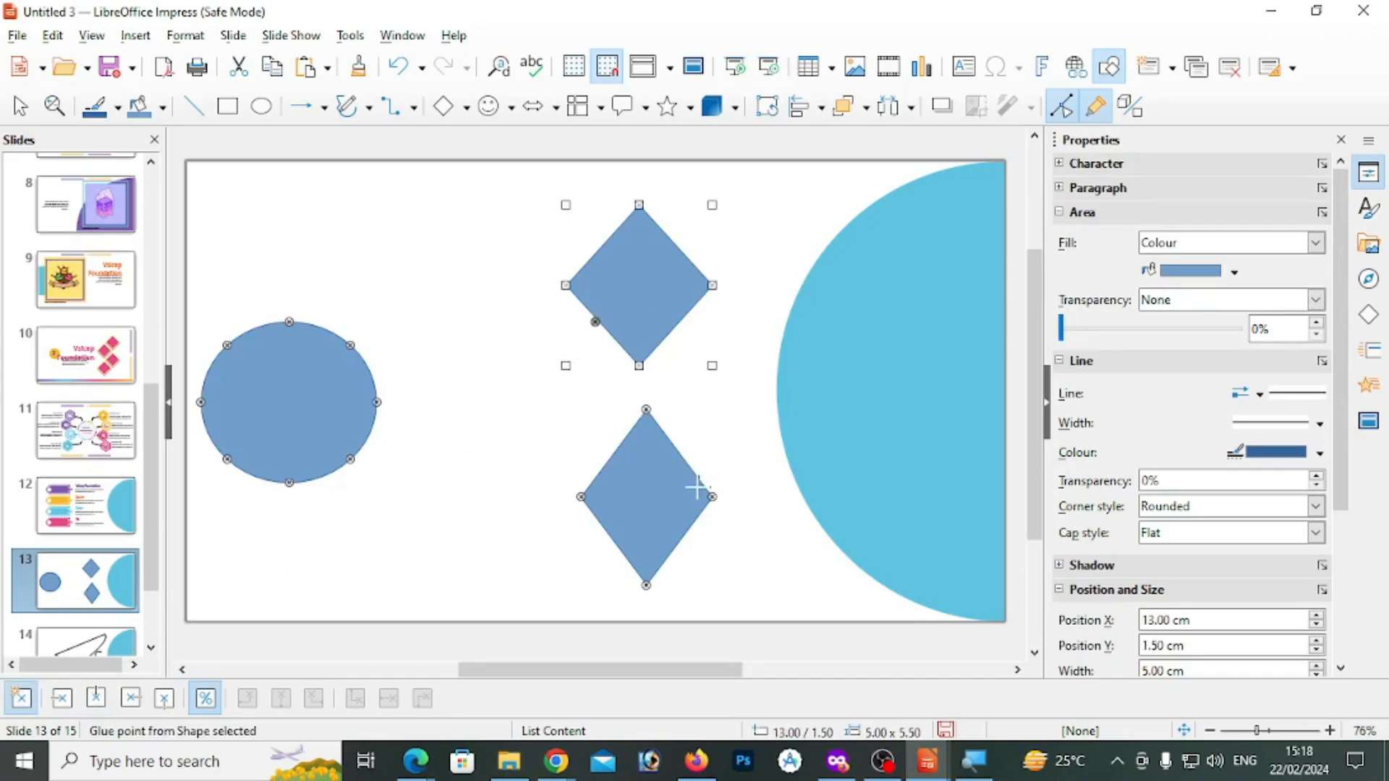
Insert a glue point on the lower diamond's upper-left edge, leaving nothing selected
click(611, 460)
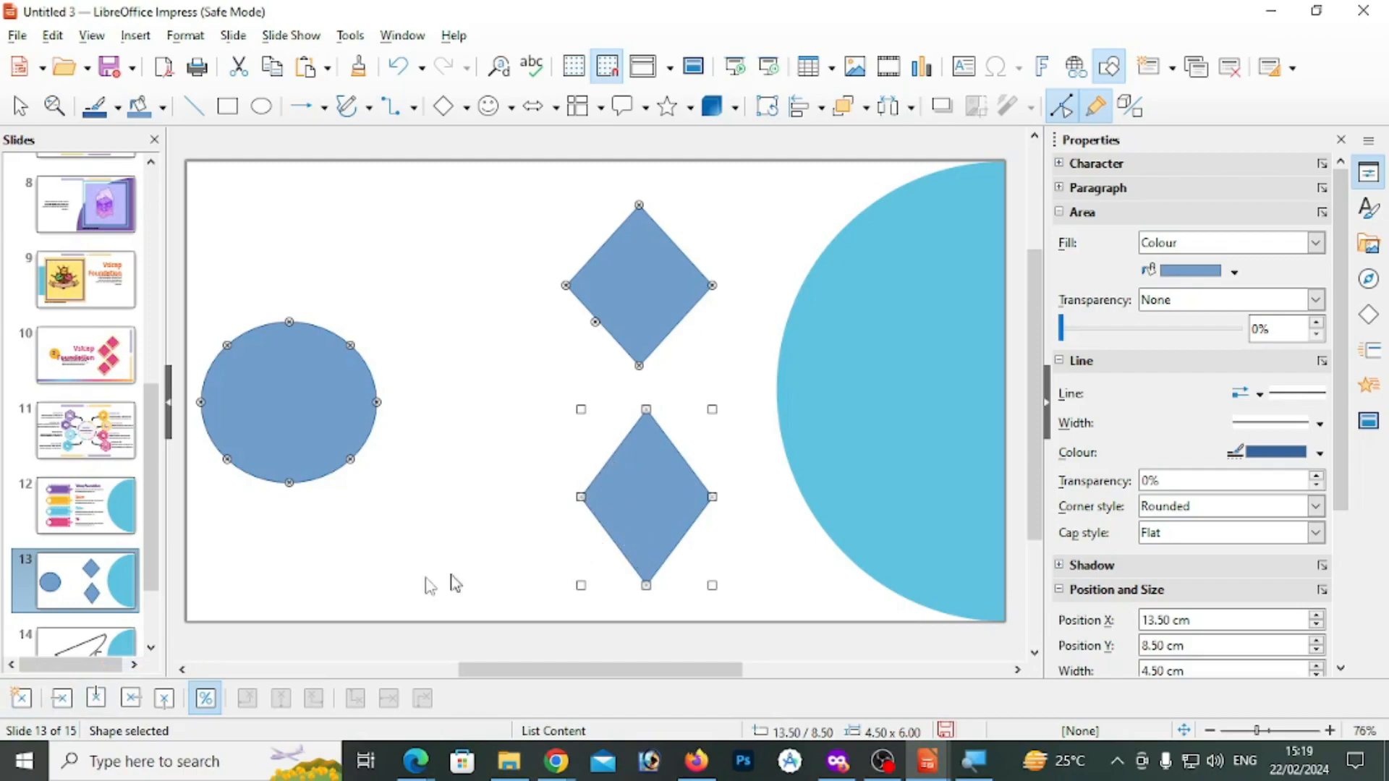
click(21, 699)
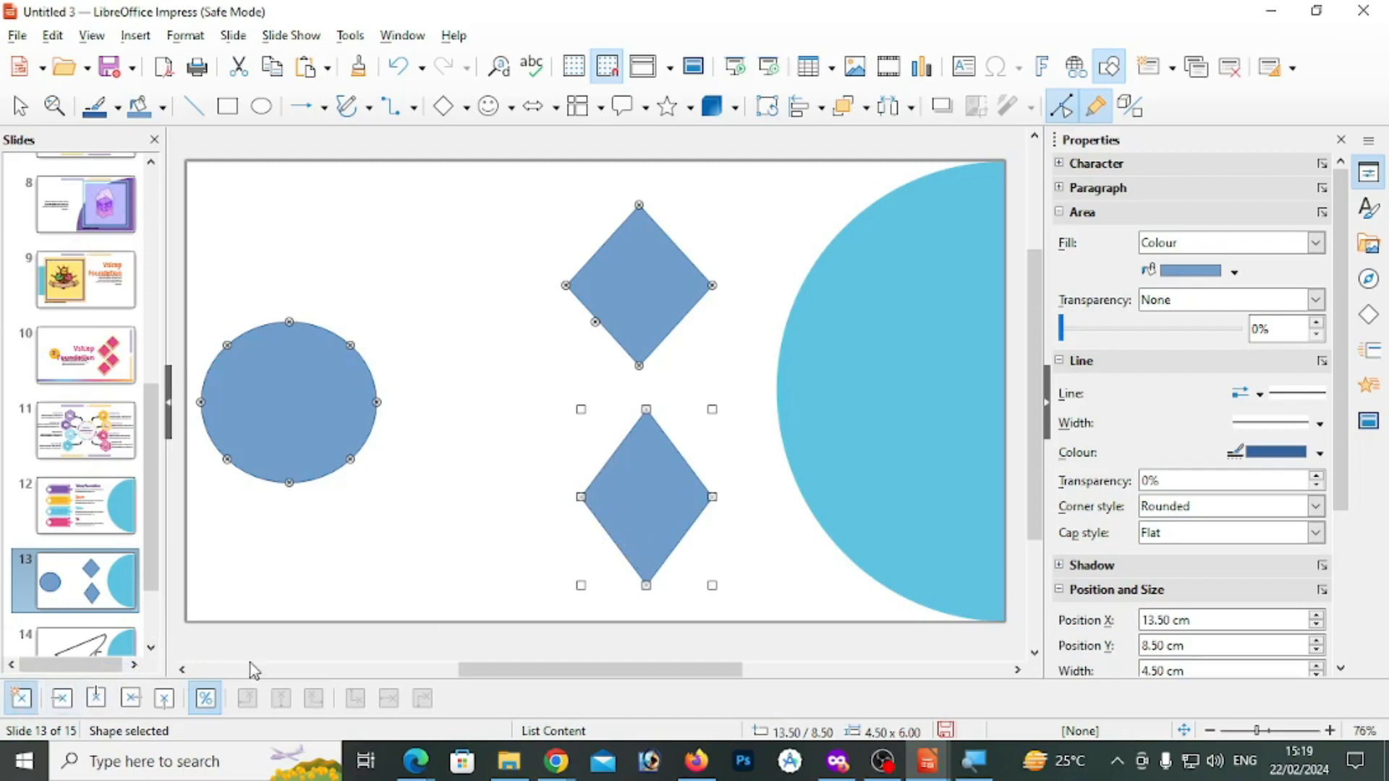
click(612, 453)
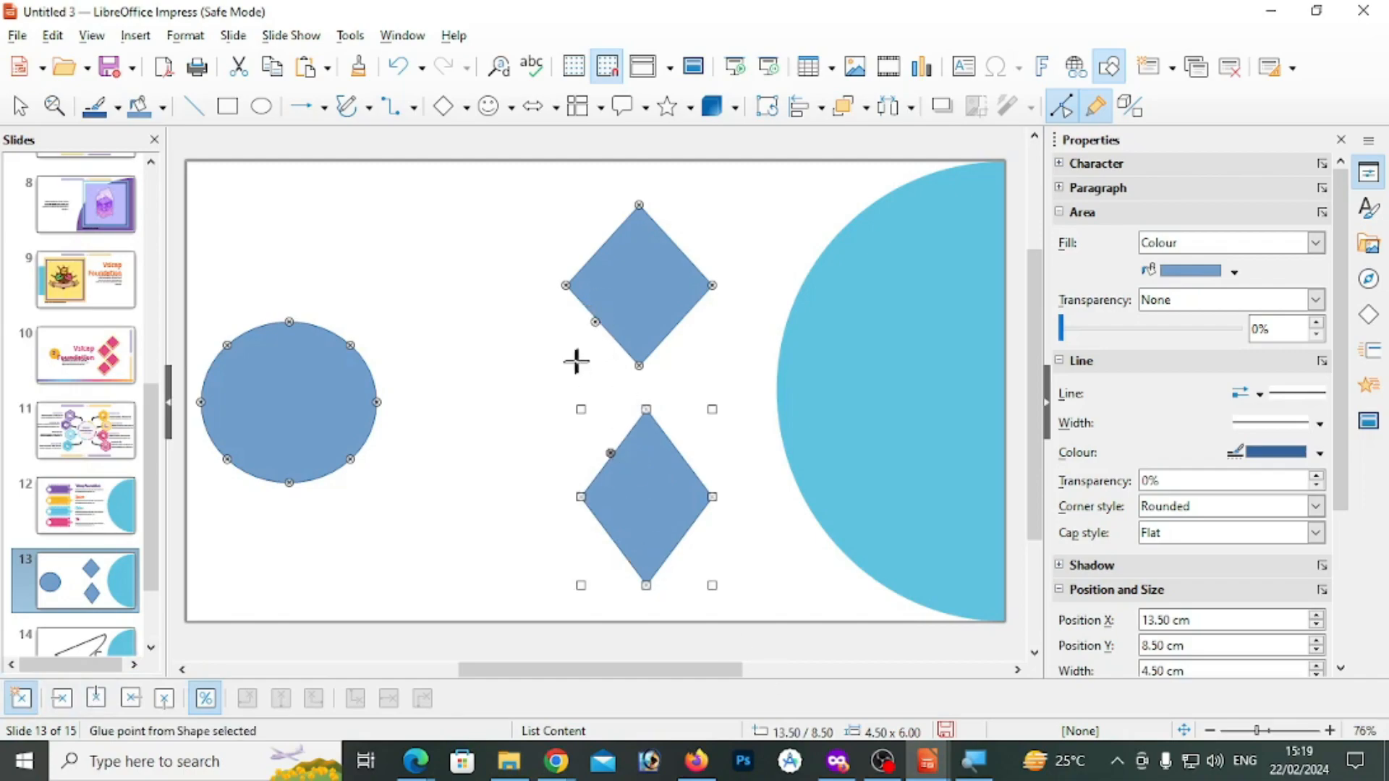
click(555, 437)
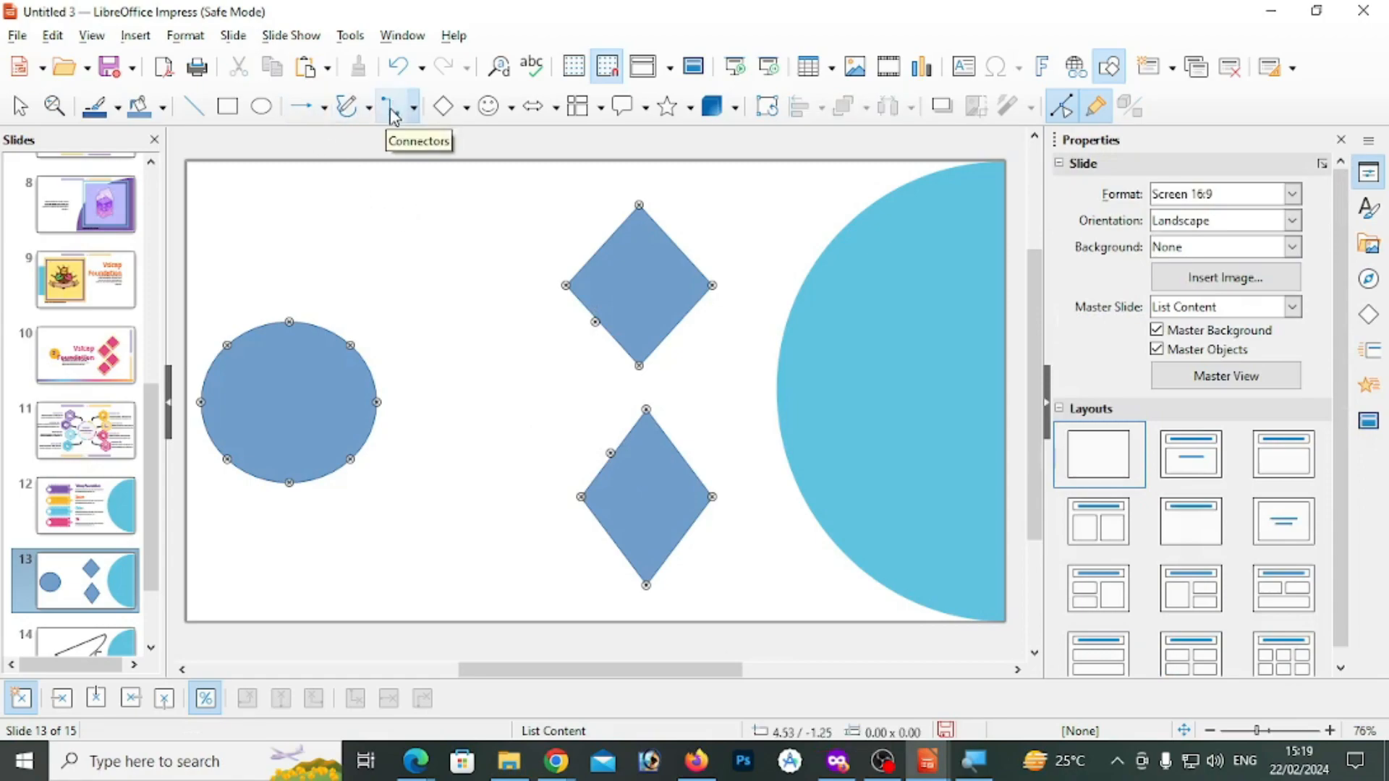
Draw connectors from the ellipse's right and lower-right glue points to the added glue points on the upper and lower diamonds respectively
click(394, 116)
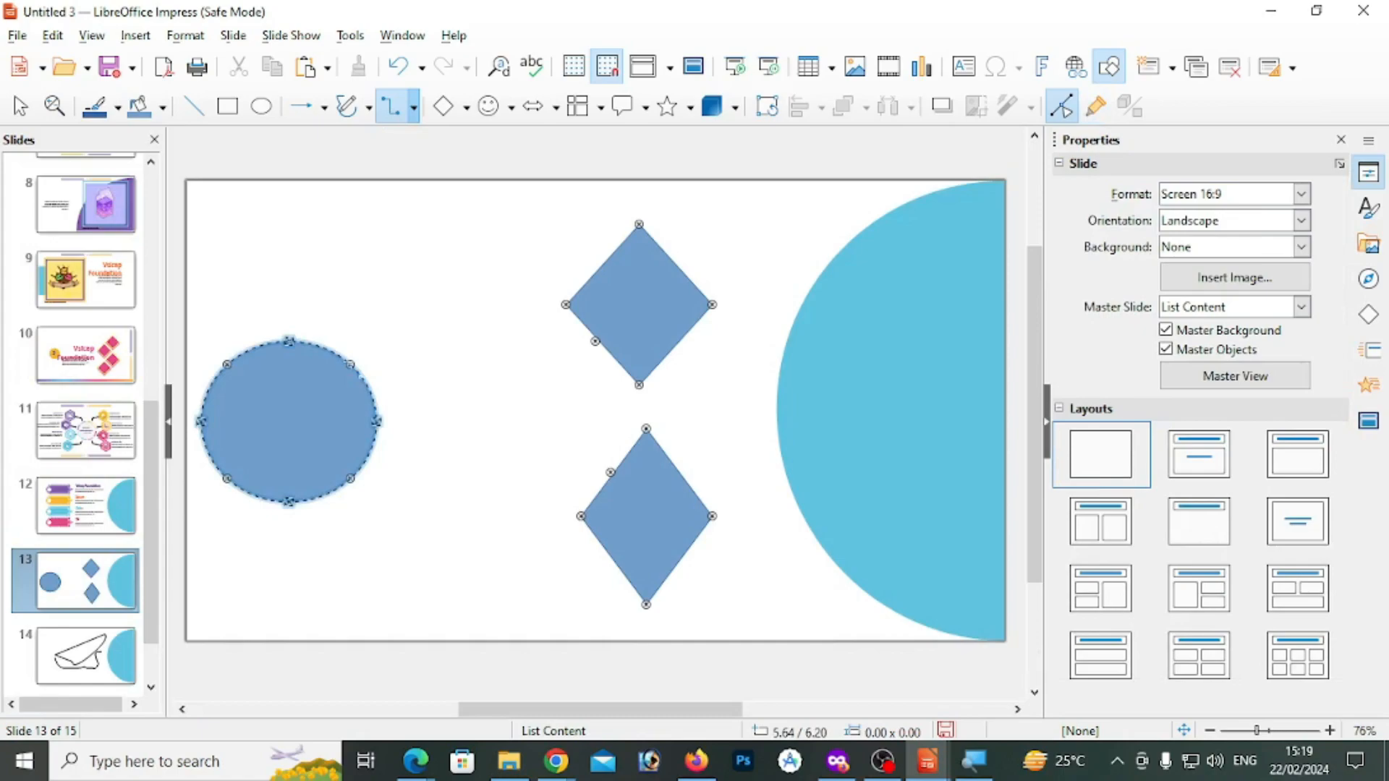
drag(376, 421, 611, 356)
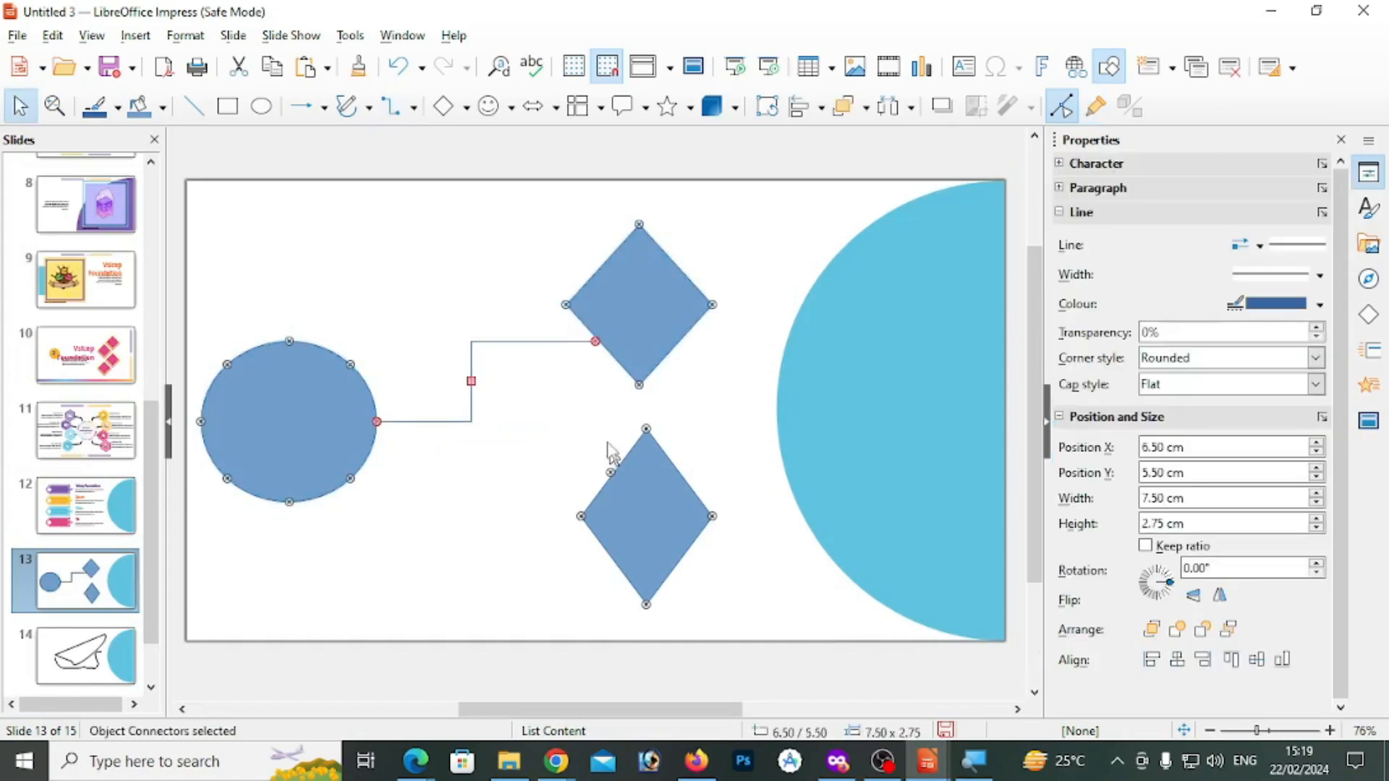
click(393, 108)
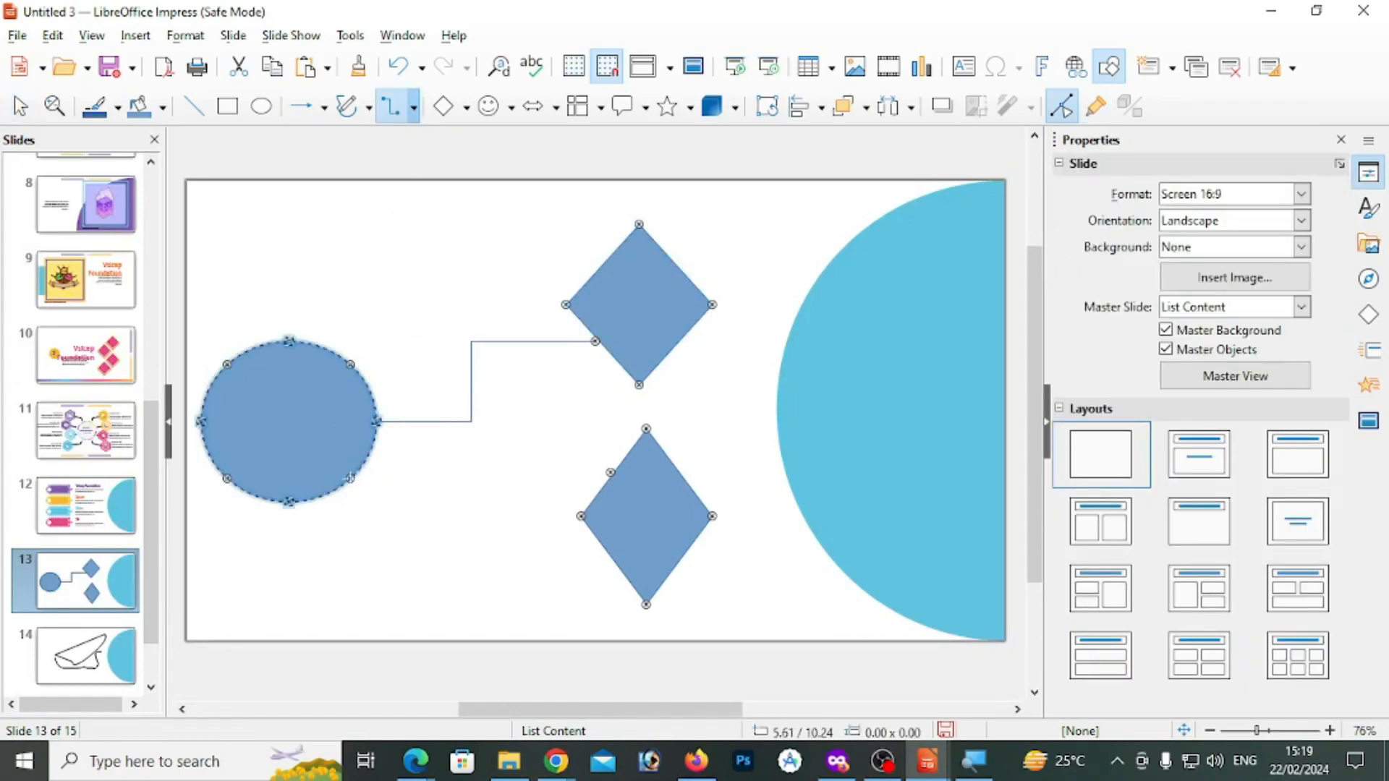
drag(350, 478, 612, 477)
click(521, 583)
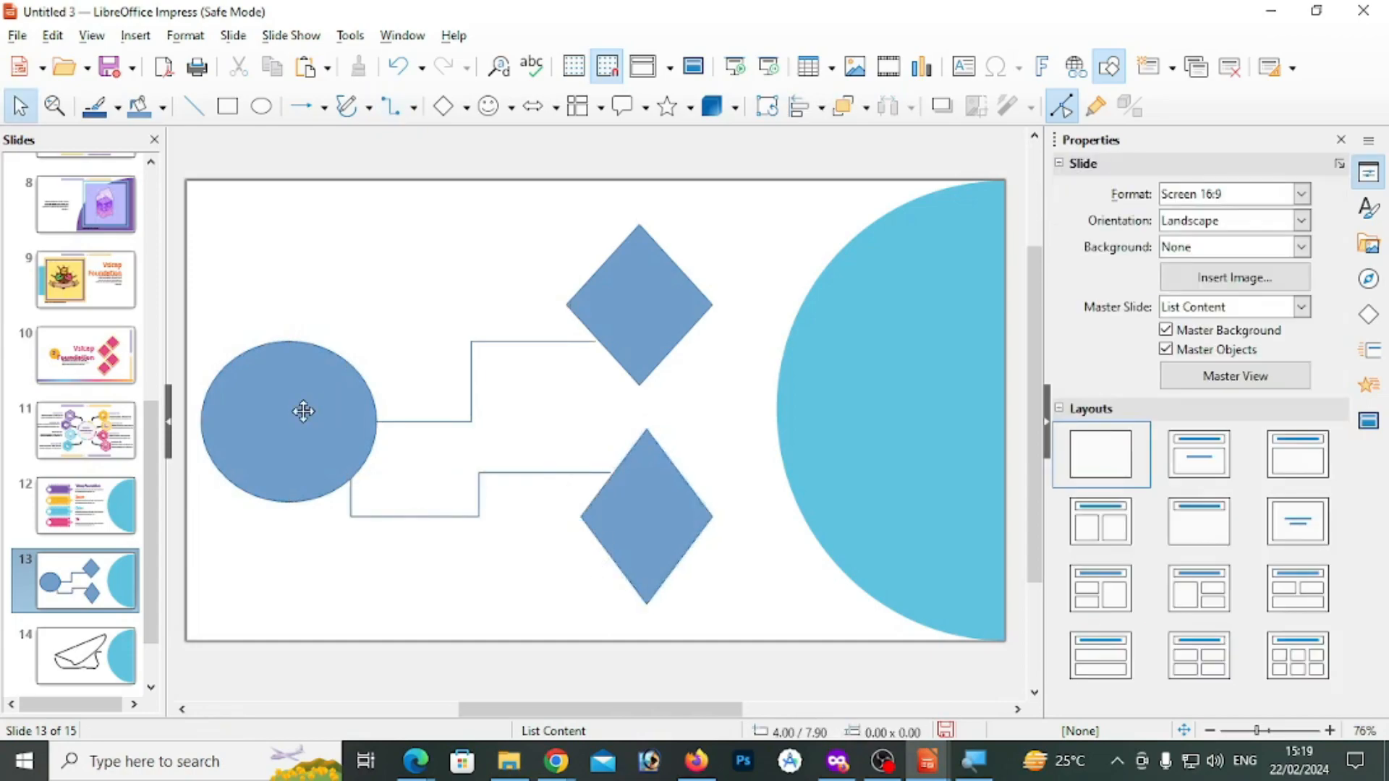
Move the connected ellipse up and down the slide, placing it at X 0.50 cm, Y 7.50 cm
drag(303, 411, 316, 253)
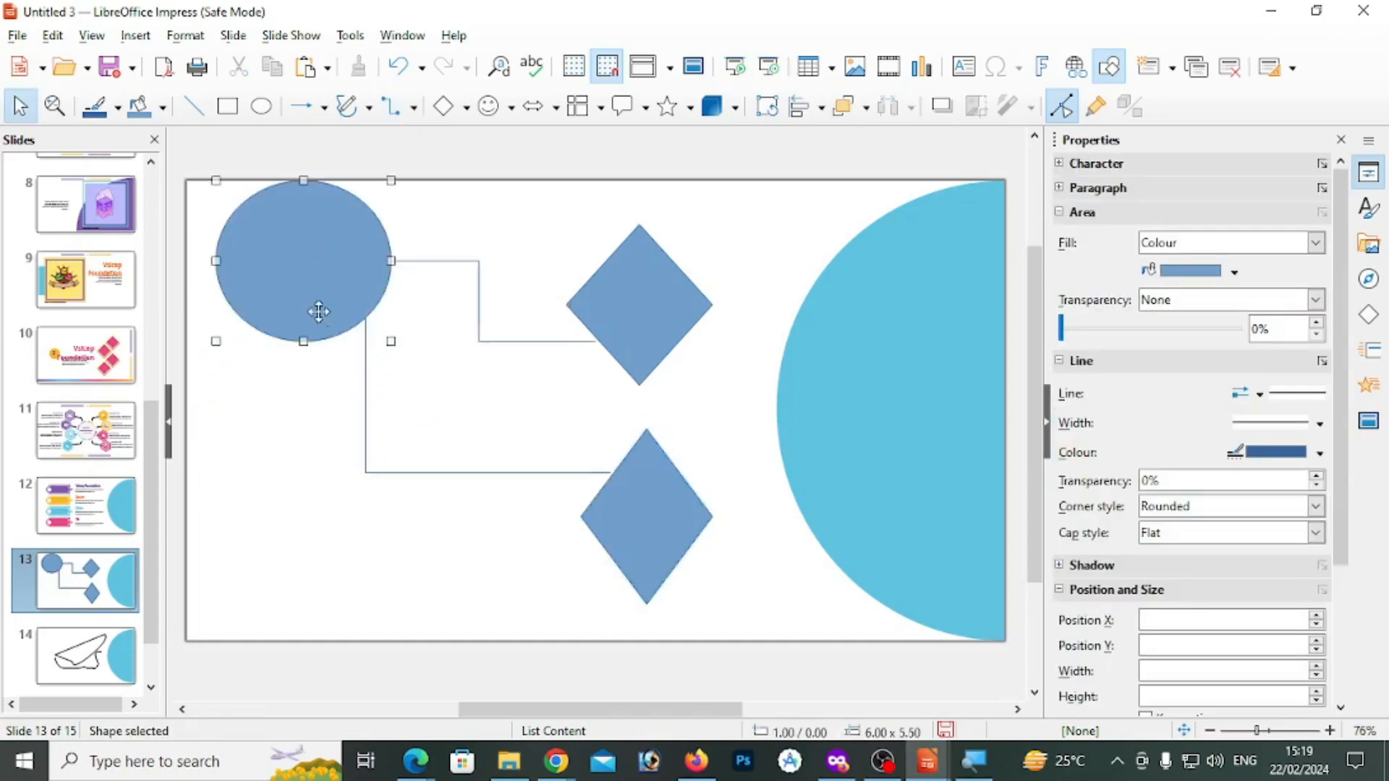
drag(319, 312, 320, 522)
drag(297, 527, 313, 316)
drag(300, 370, 292, 515)
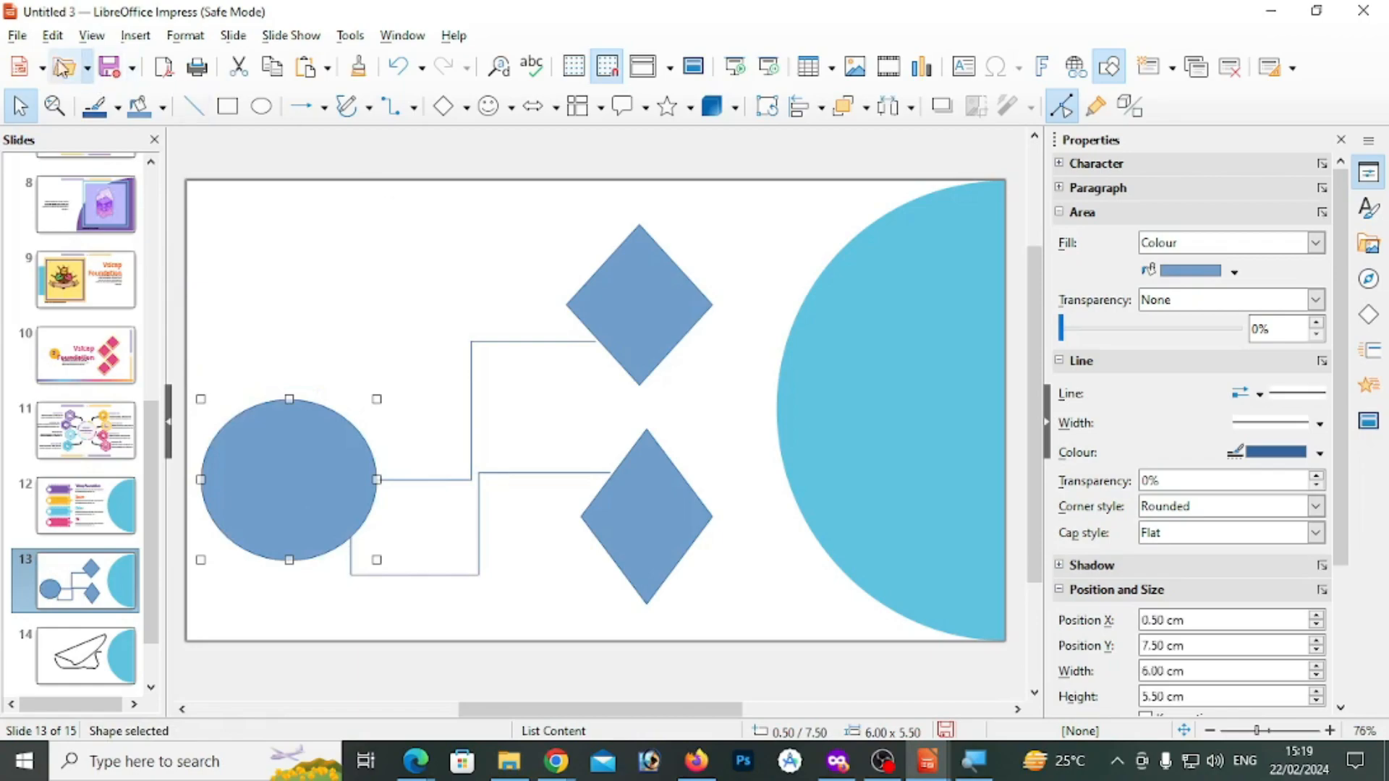
click(53, 35)
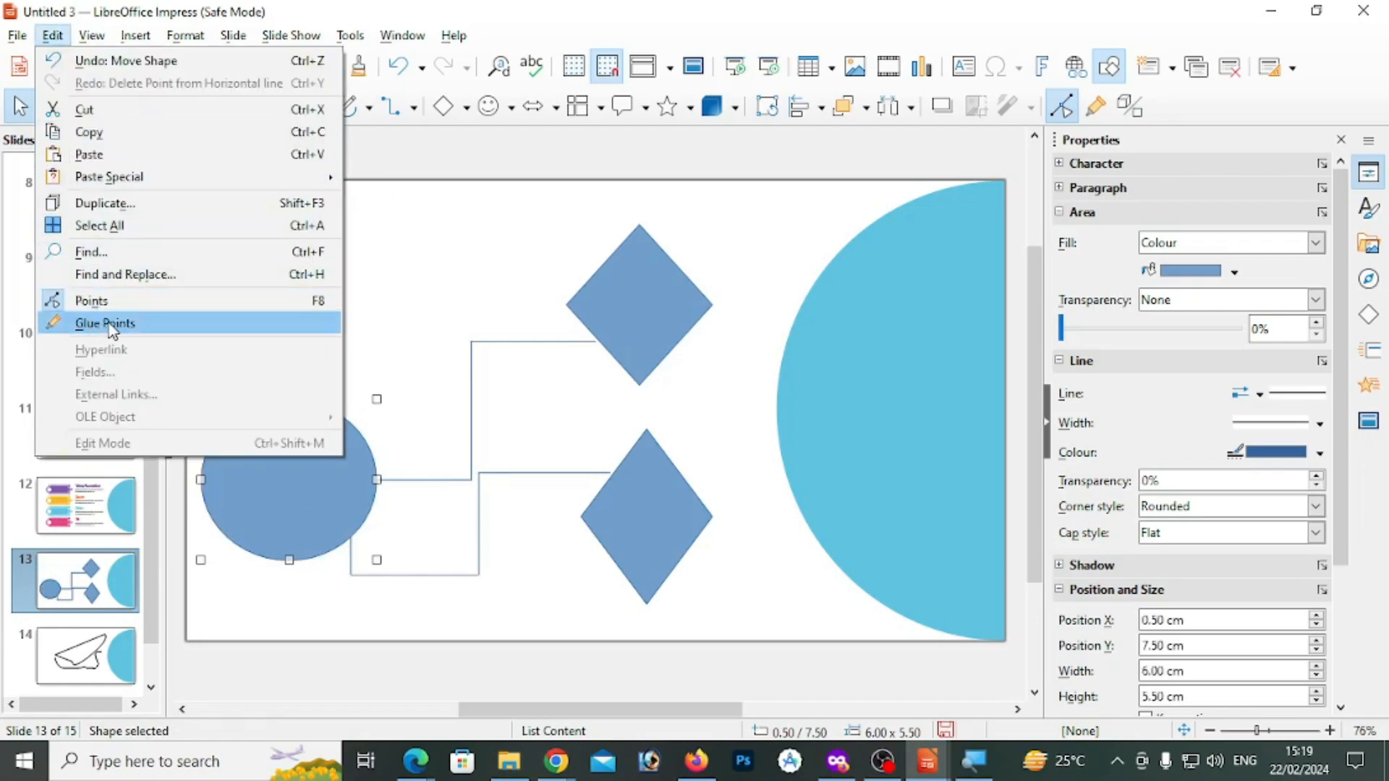
click(443, 389)
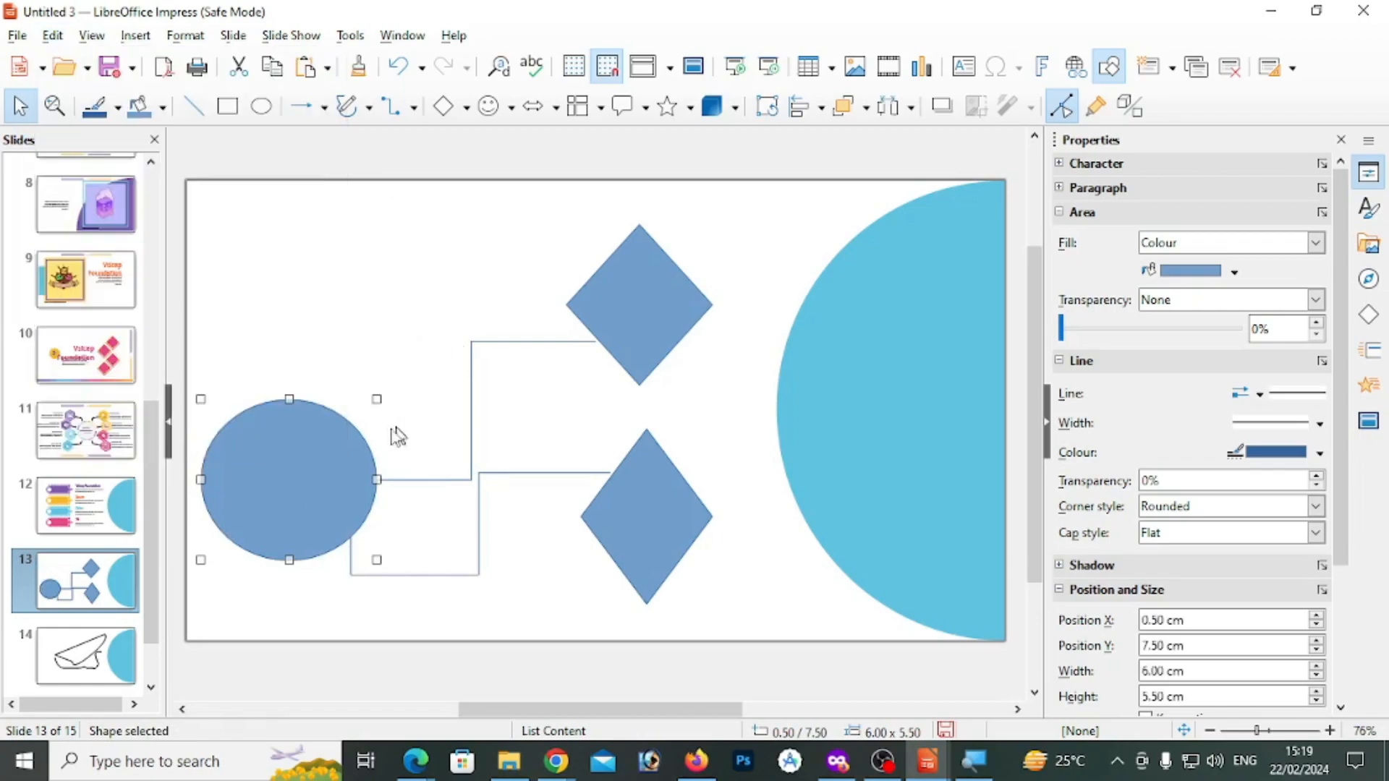
click(320, 462)
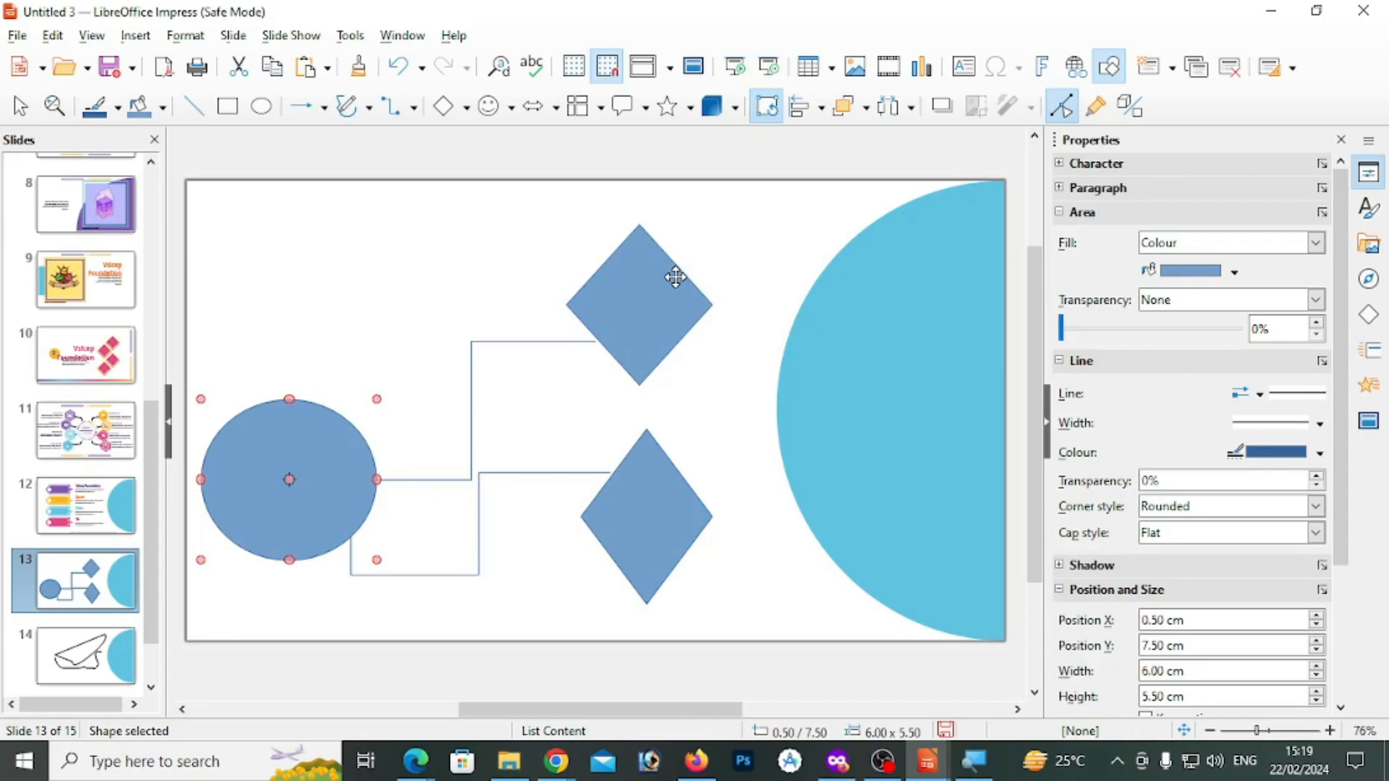
click(356, 350)
click(311, 484)
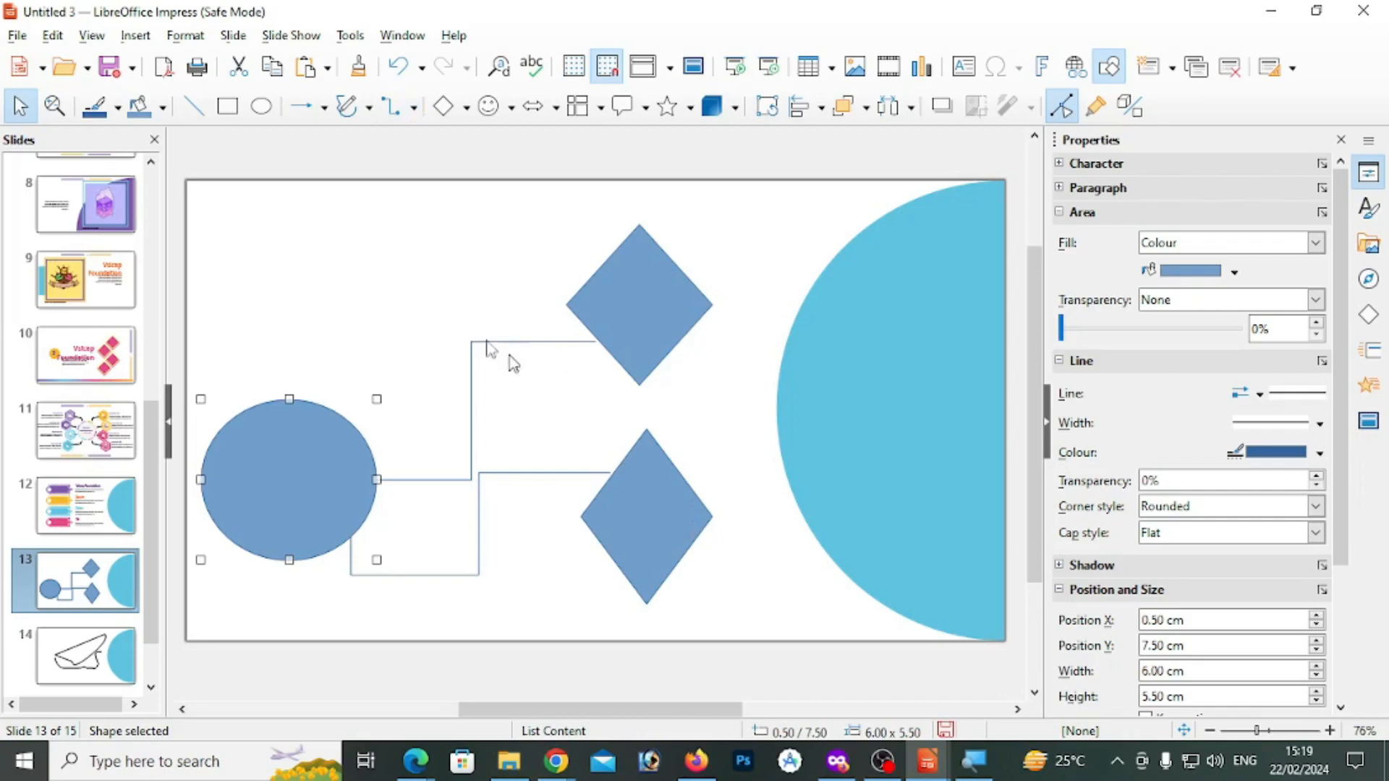
click(351, 268)
click(52, 35)
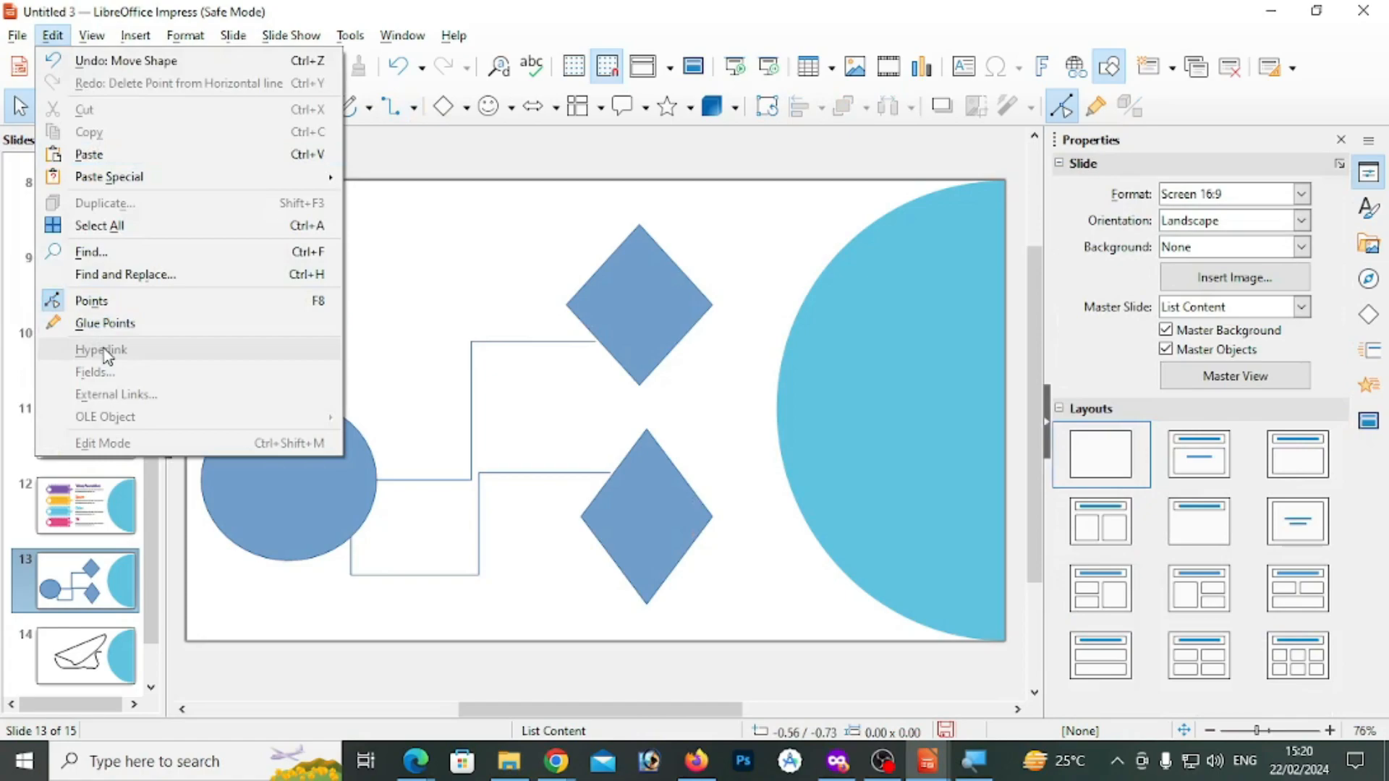
click(420, 305)
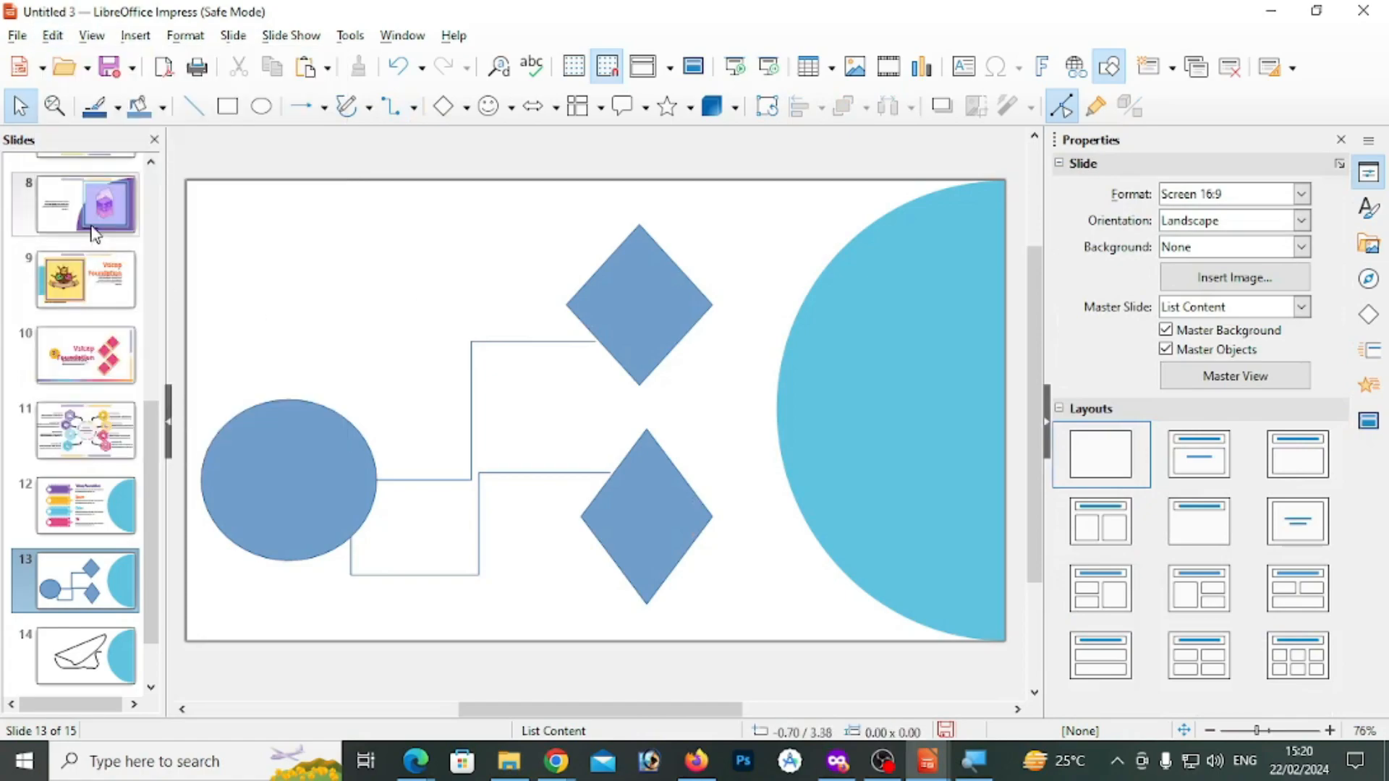
Go to slide 1 and select the word vEGETABLE in its title text
click(91, 228)
scroll(77, 335, up, 5)
click(81, 201)
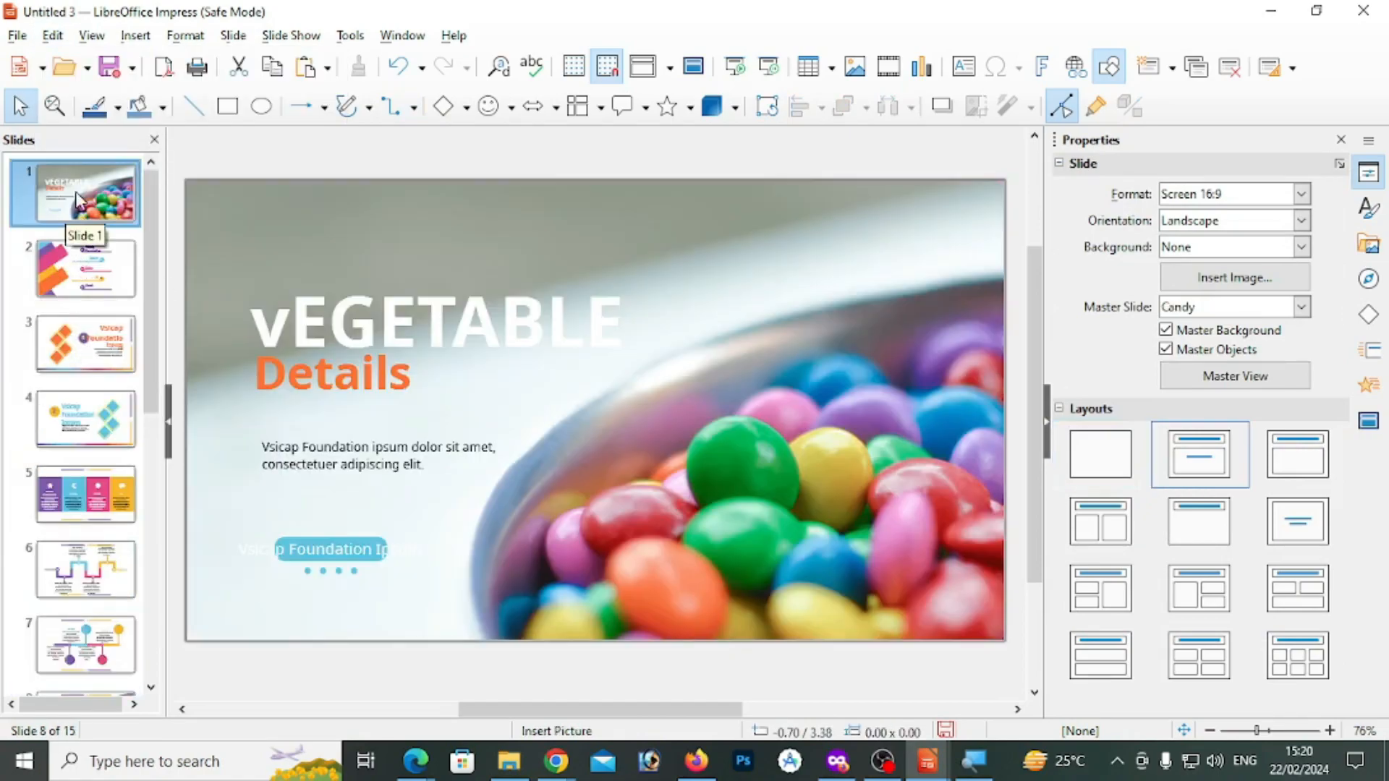
click(430, 356)
click(252, 323)
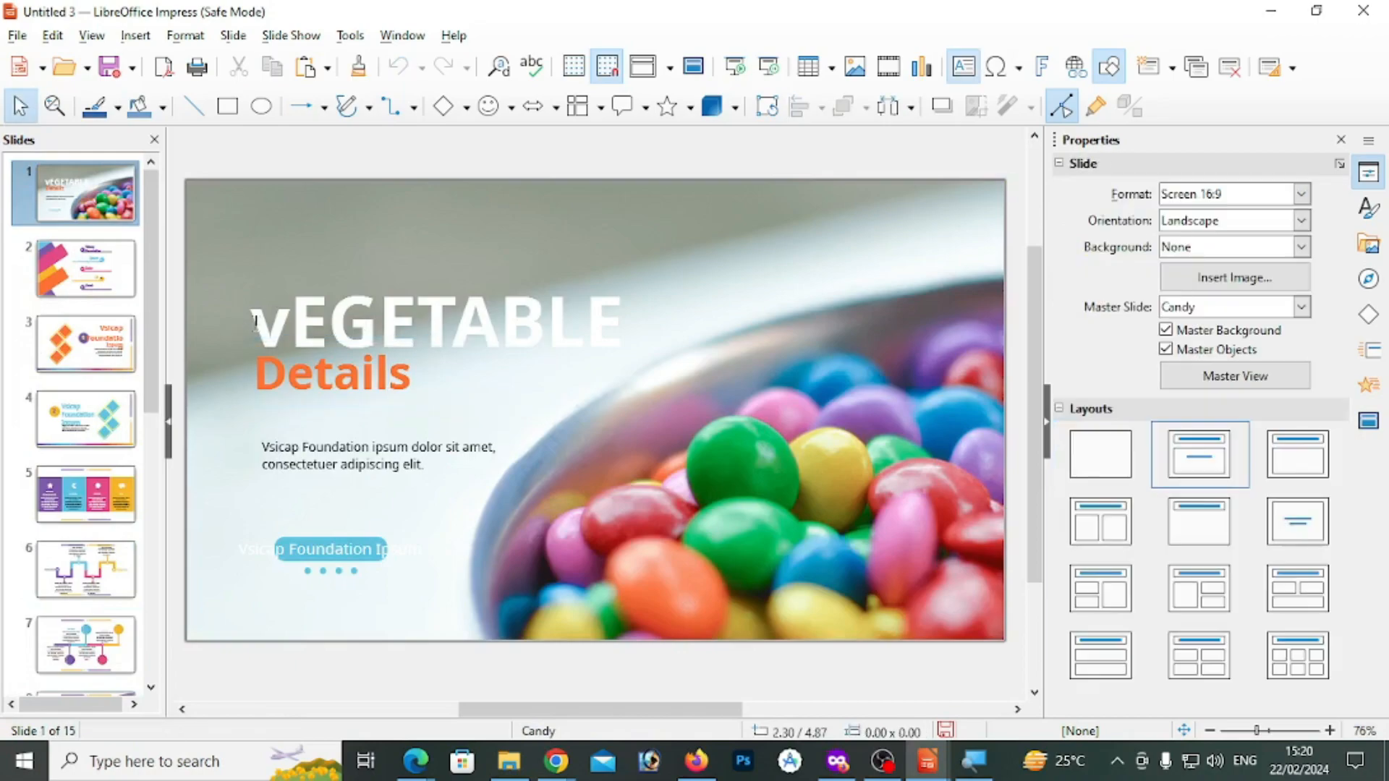
click(257, 323)
drag(271, 323, 626, 323)
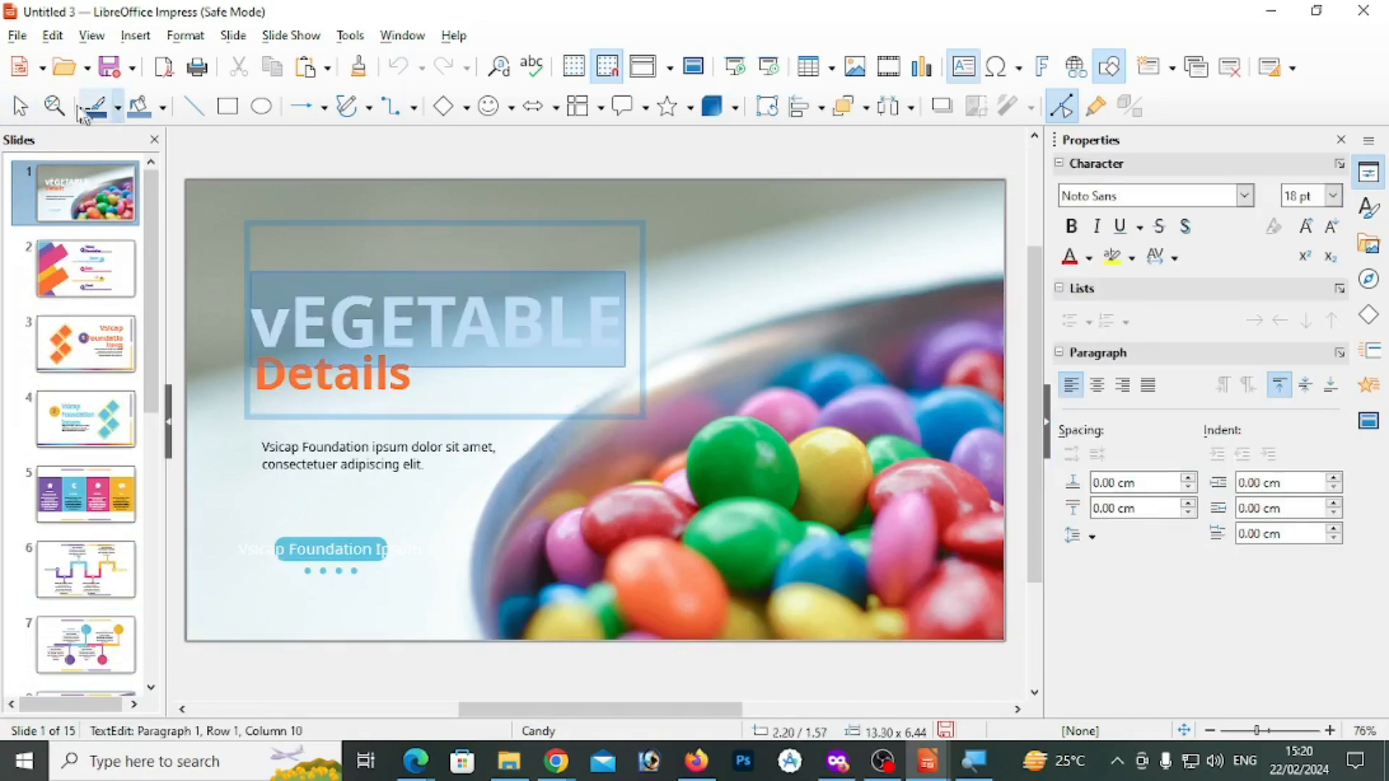
Insert a document hyperlink on the selected word vEGETABLE, linking it to the movimaker text file in the Documents folder
click(52, 35)
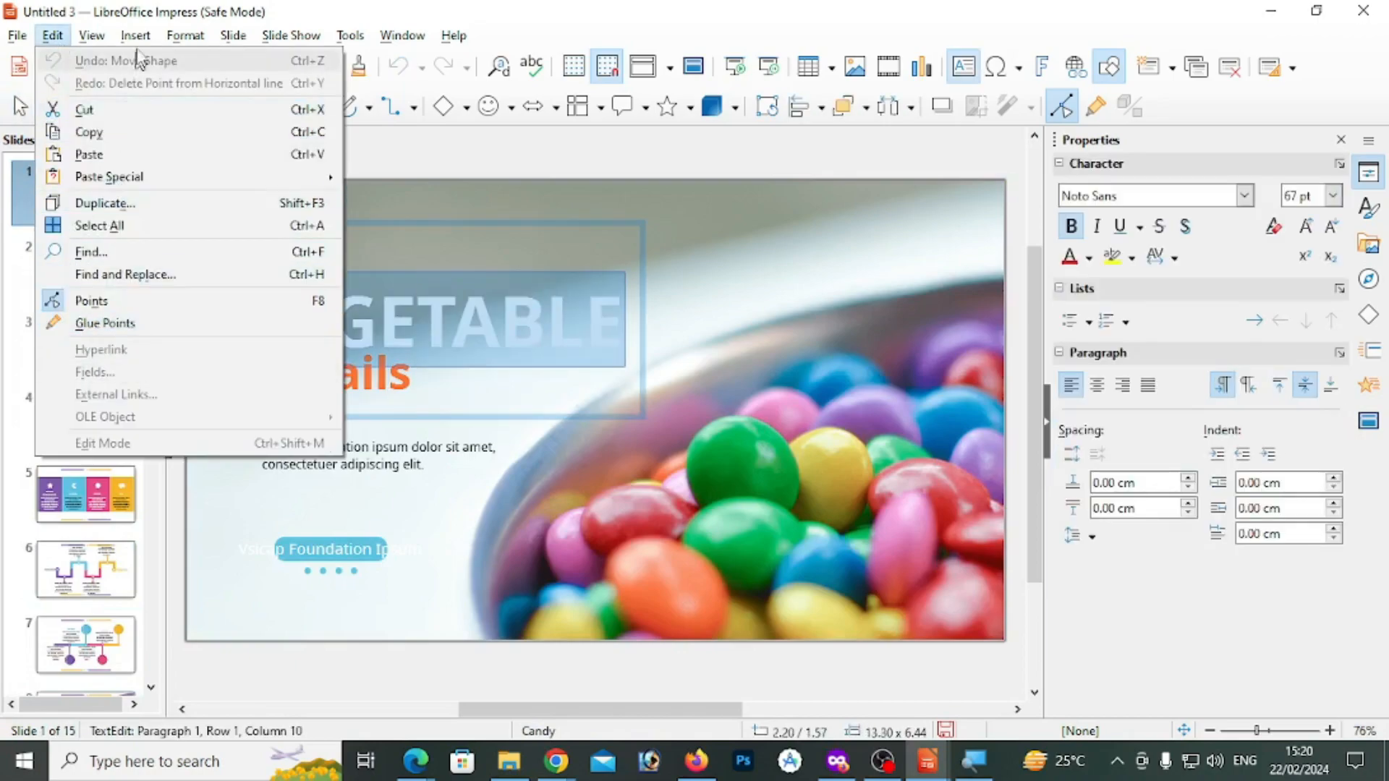
mouse_move(137, 36)
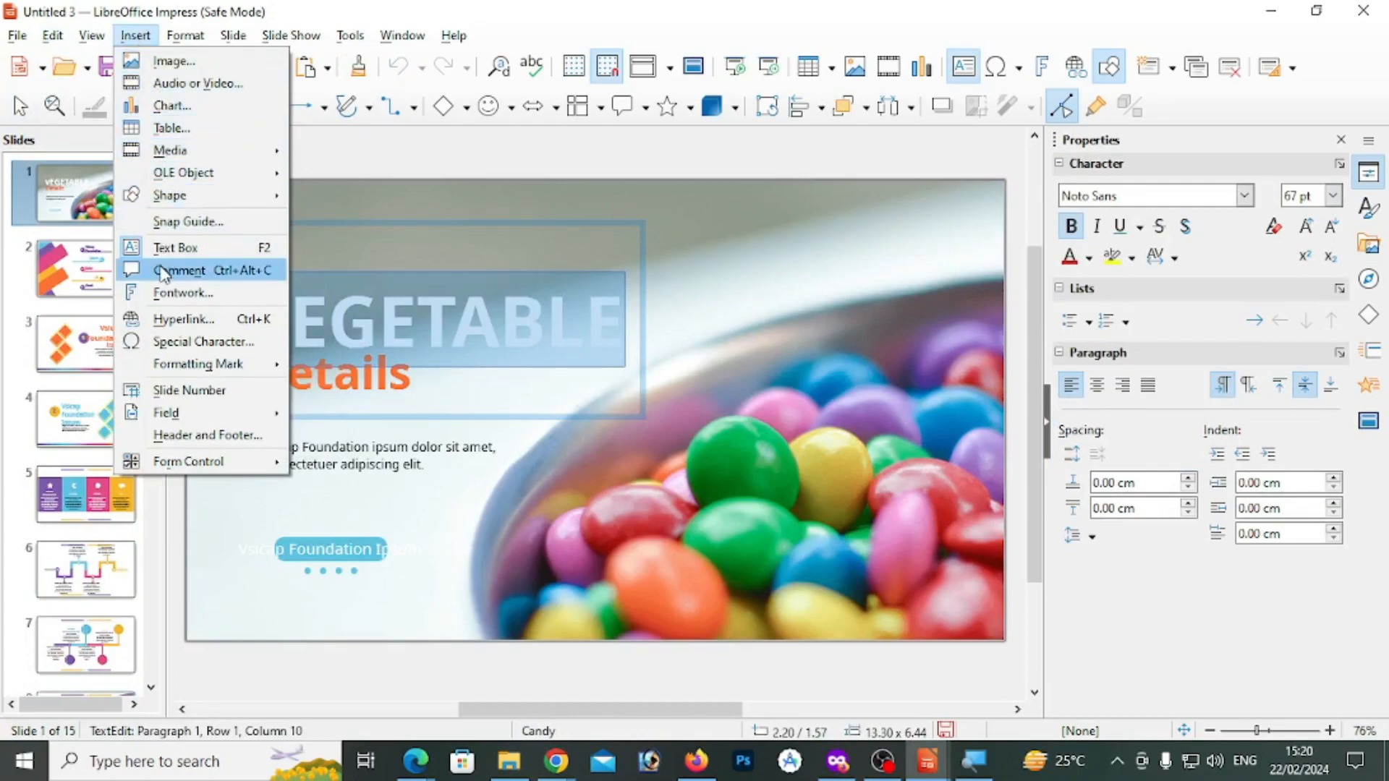
click(163, 319)
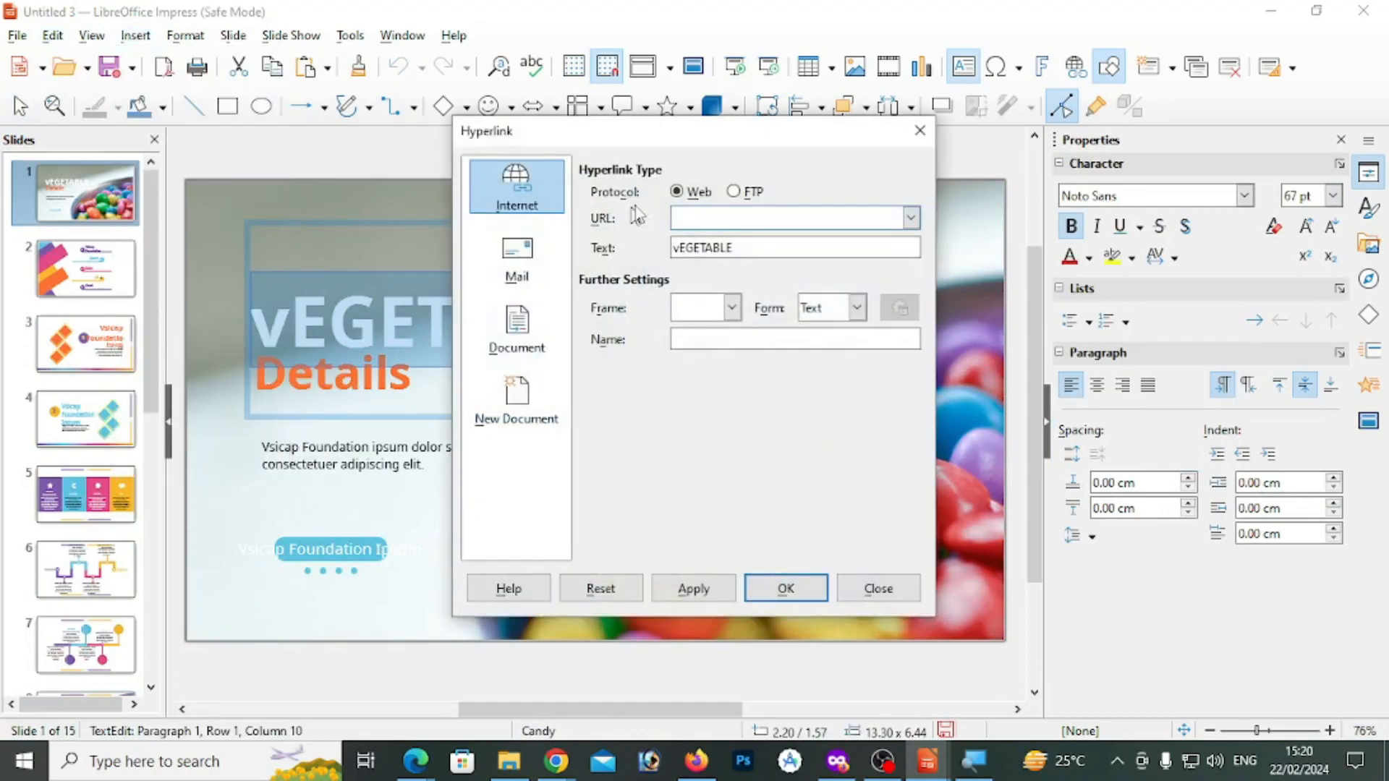
click(517, 327)
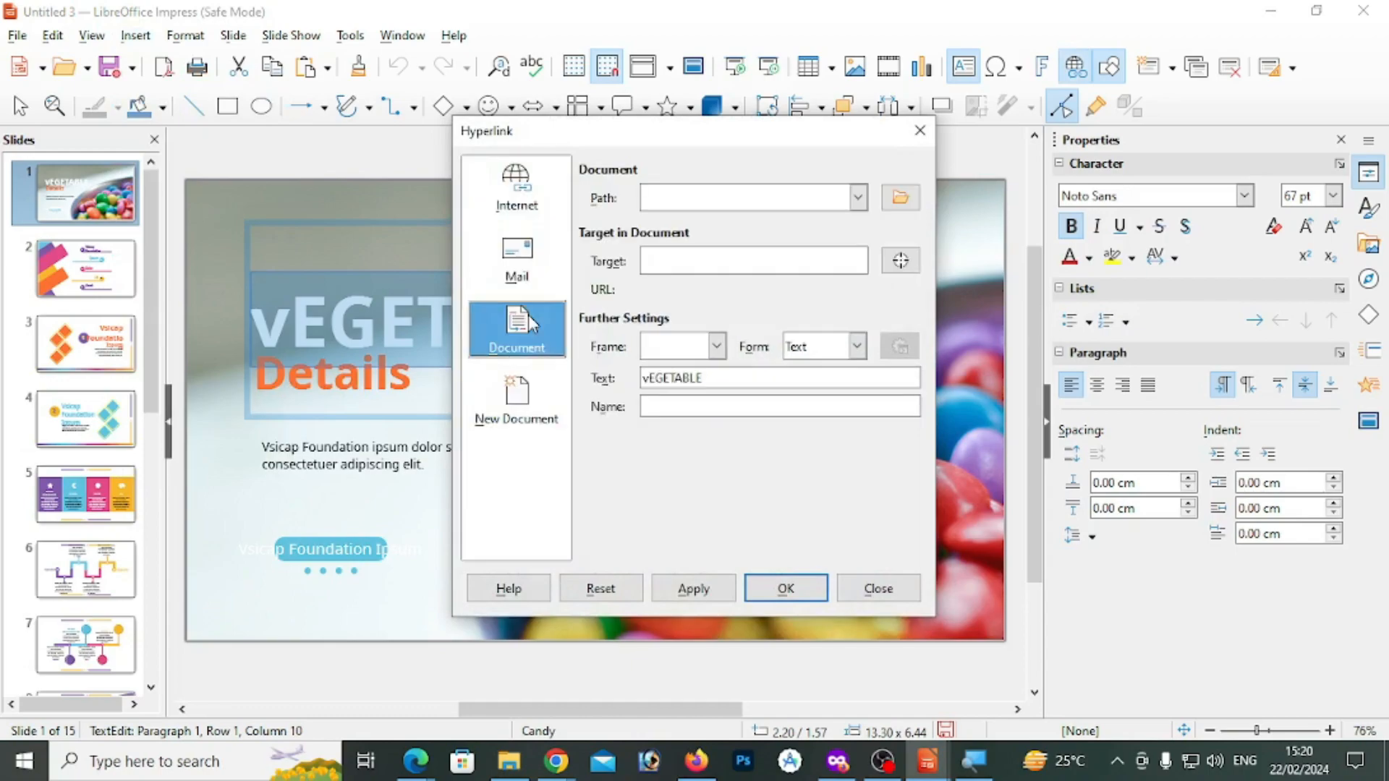
click(901, 198)
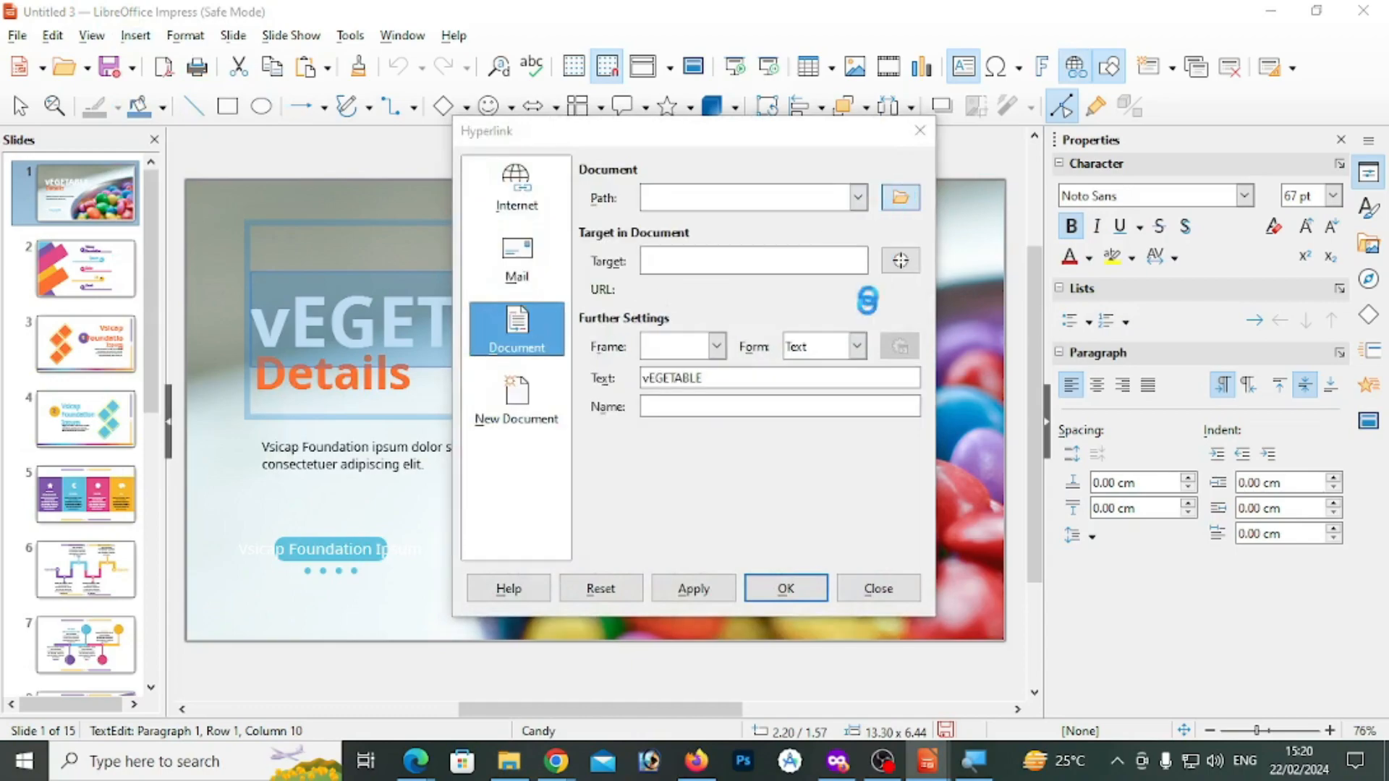
click(839, 522)
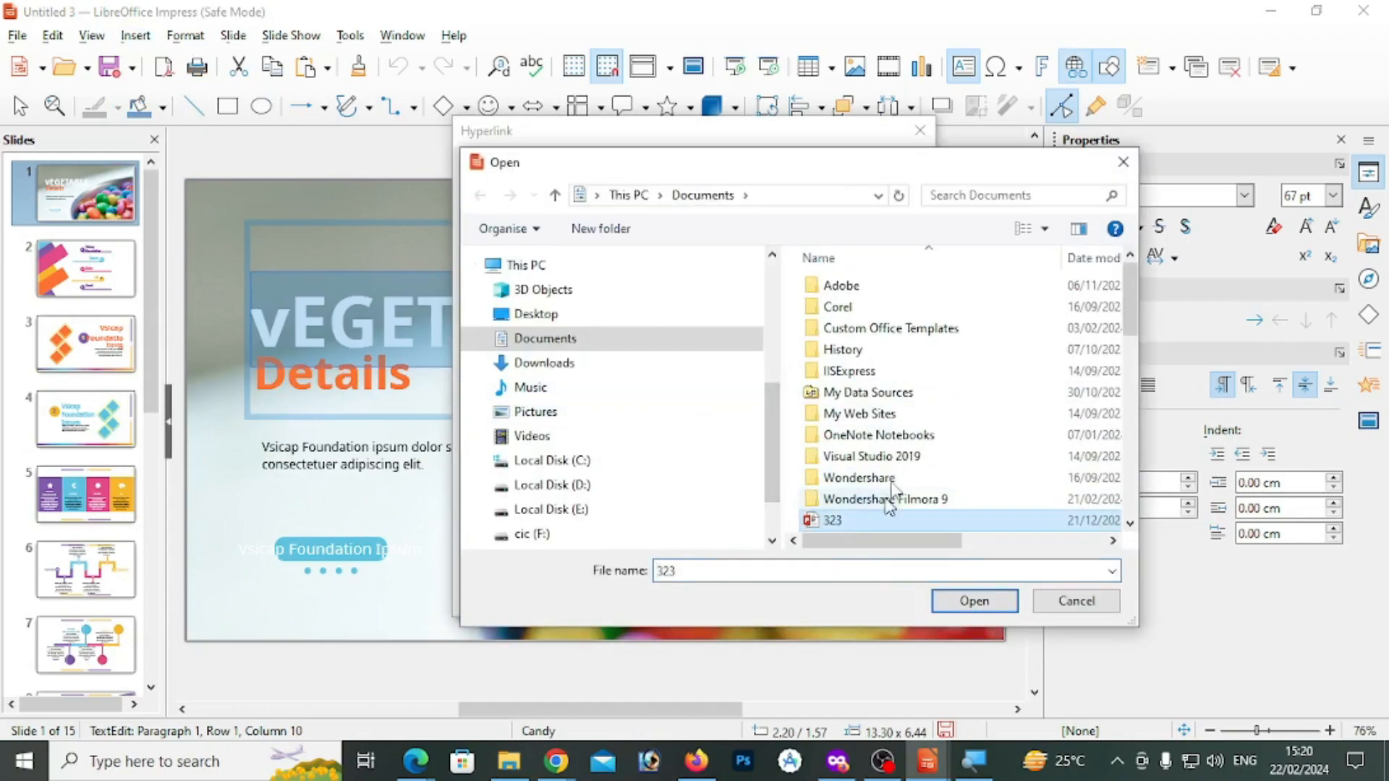
scroll(846, 376, down, 4)
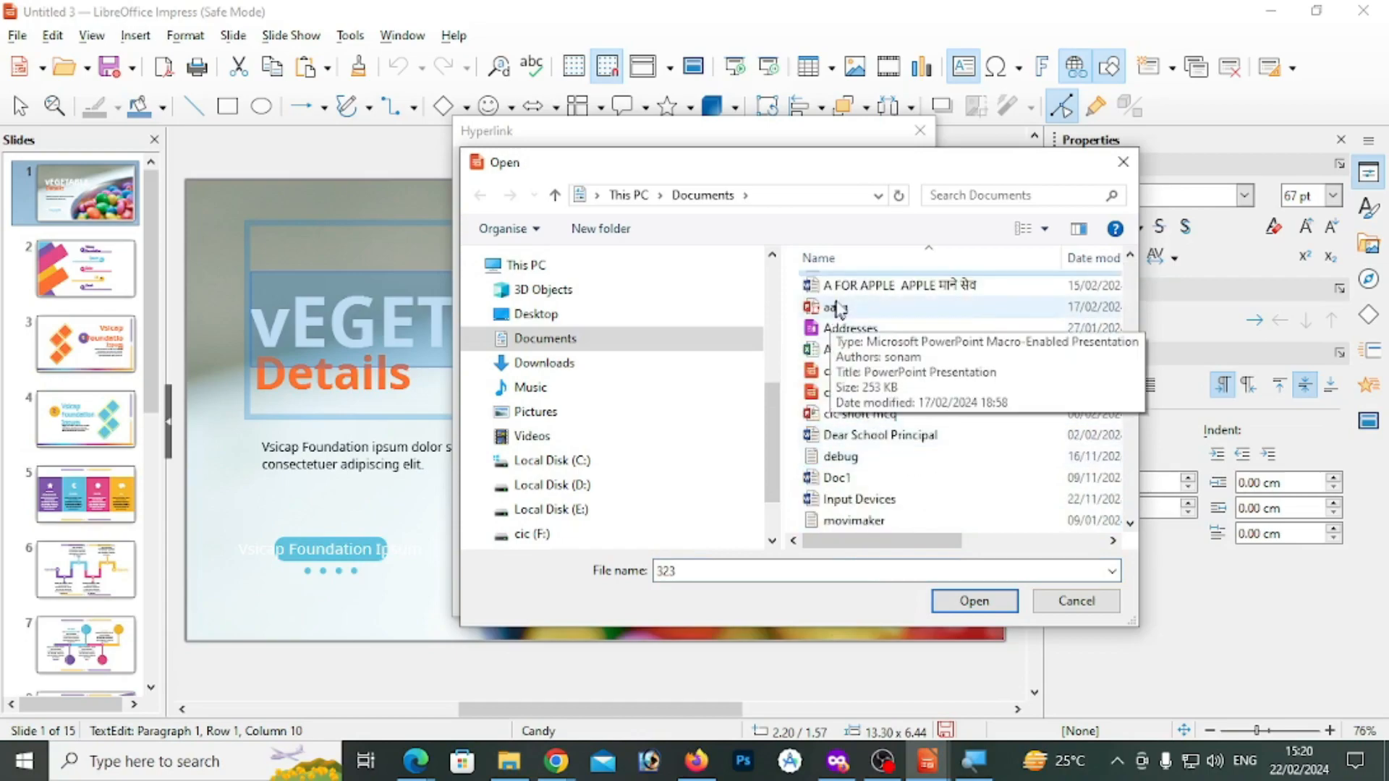
click(845, 288)
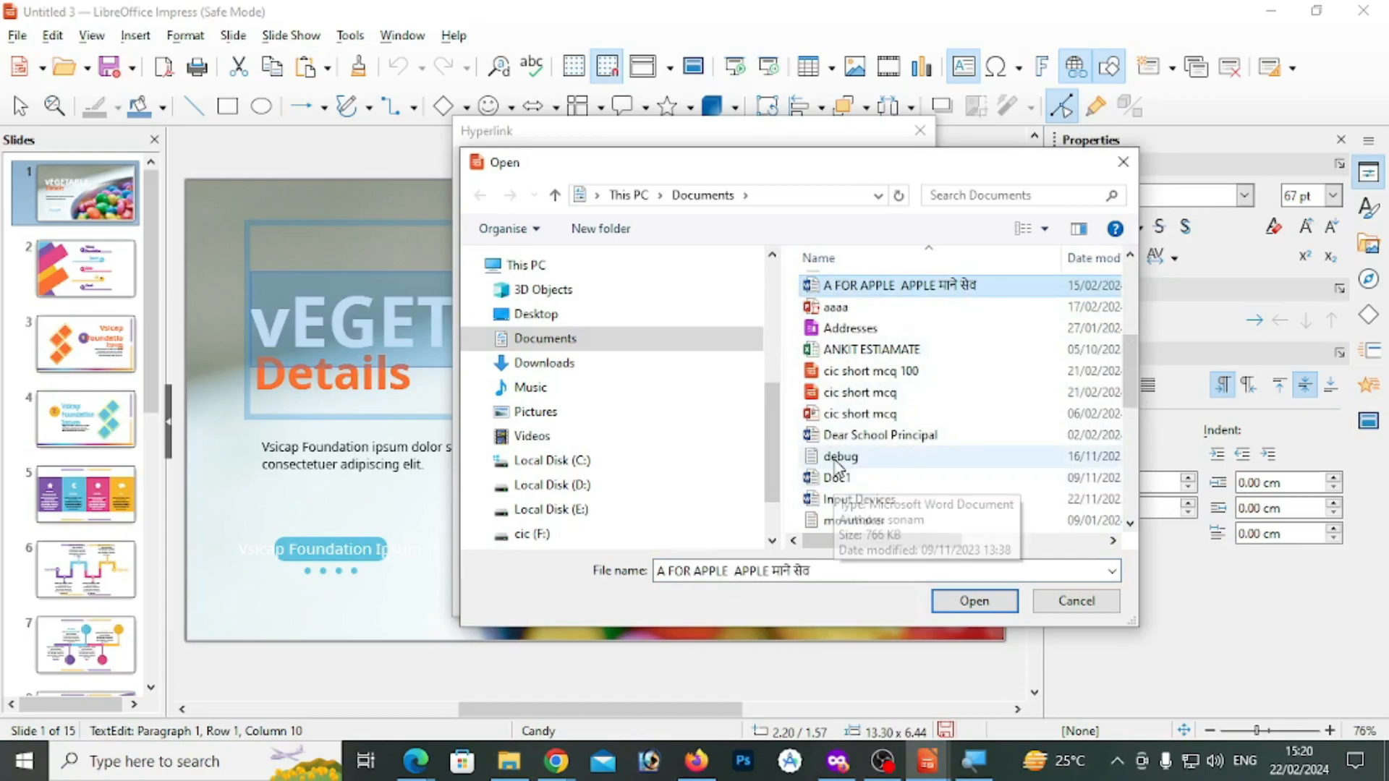
click(837, 521)
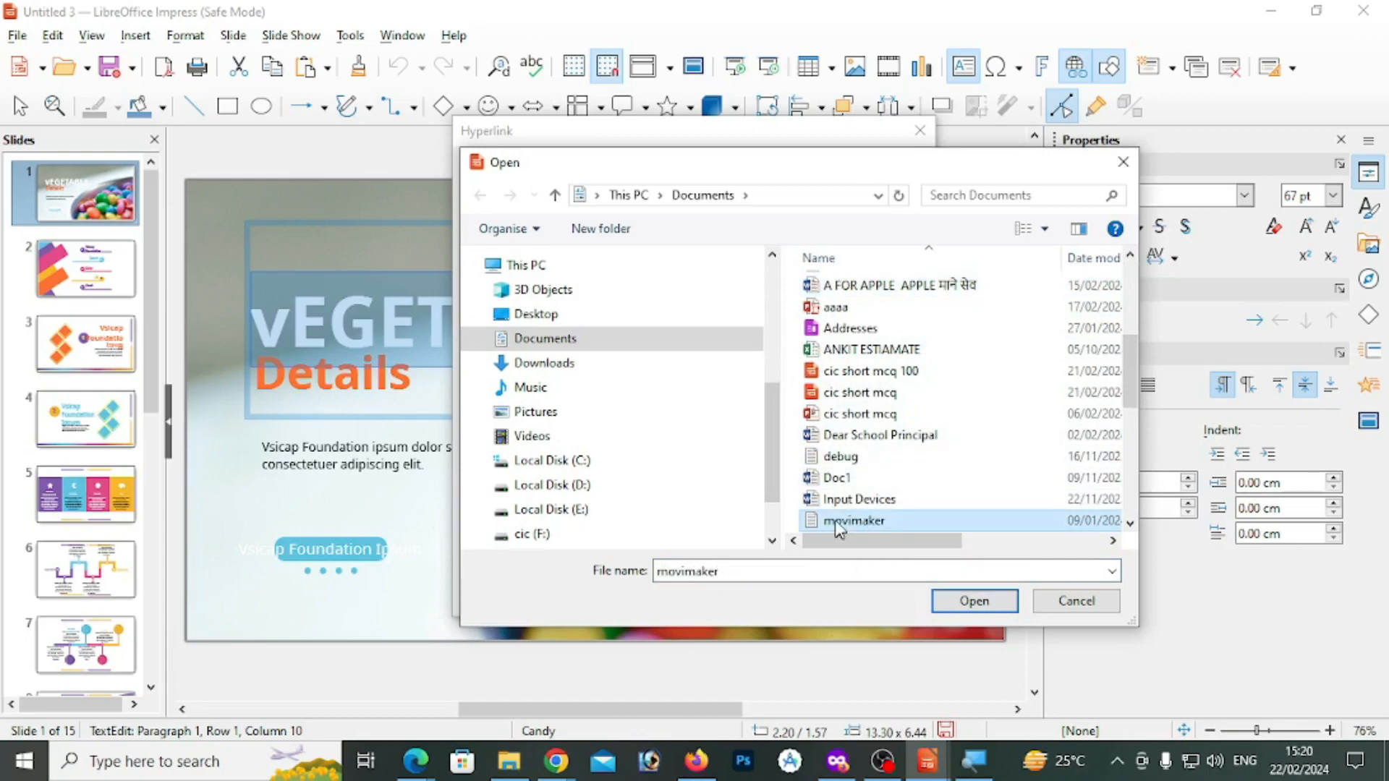
click(978, 602)
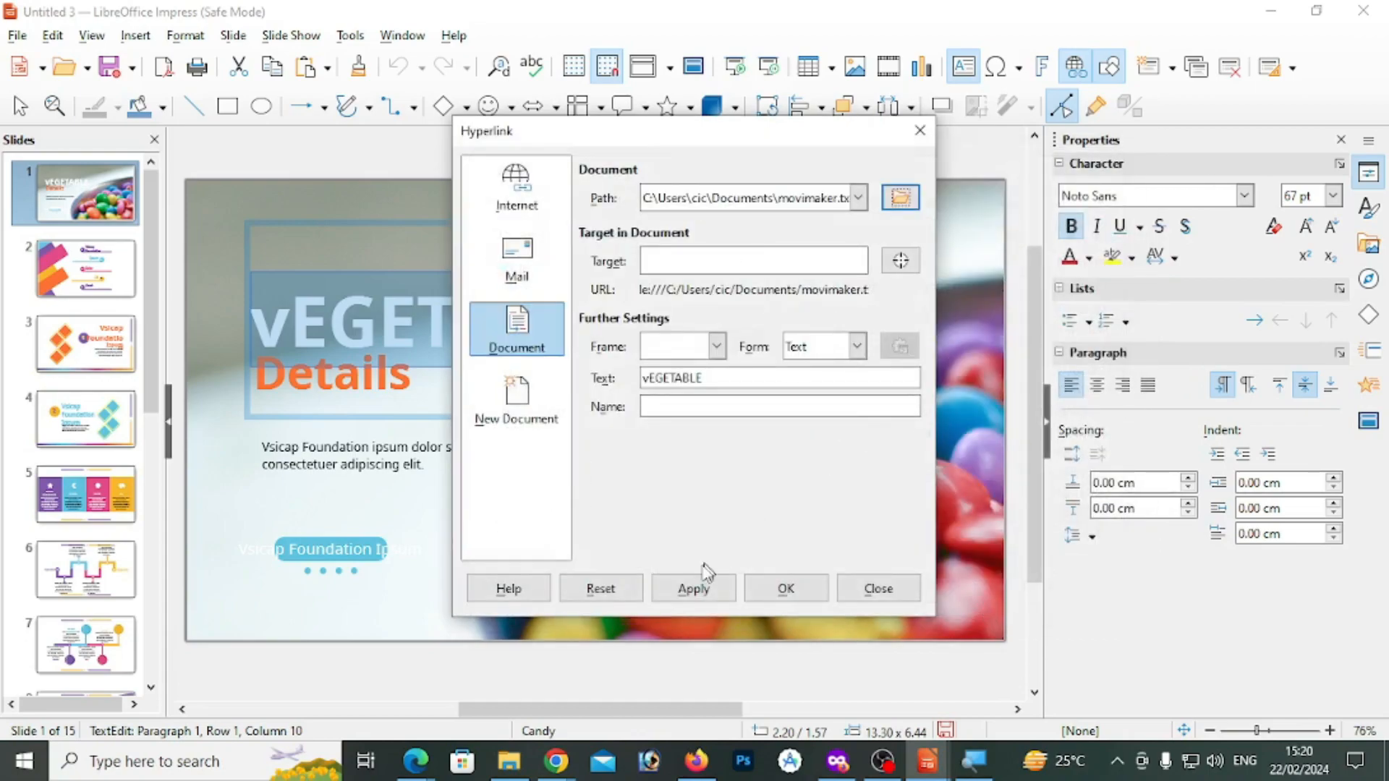
click(721, 597)
click(785, 588)
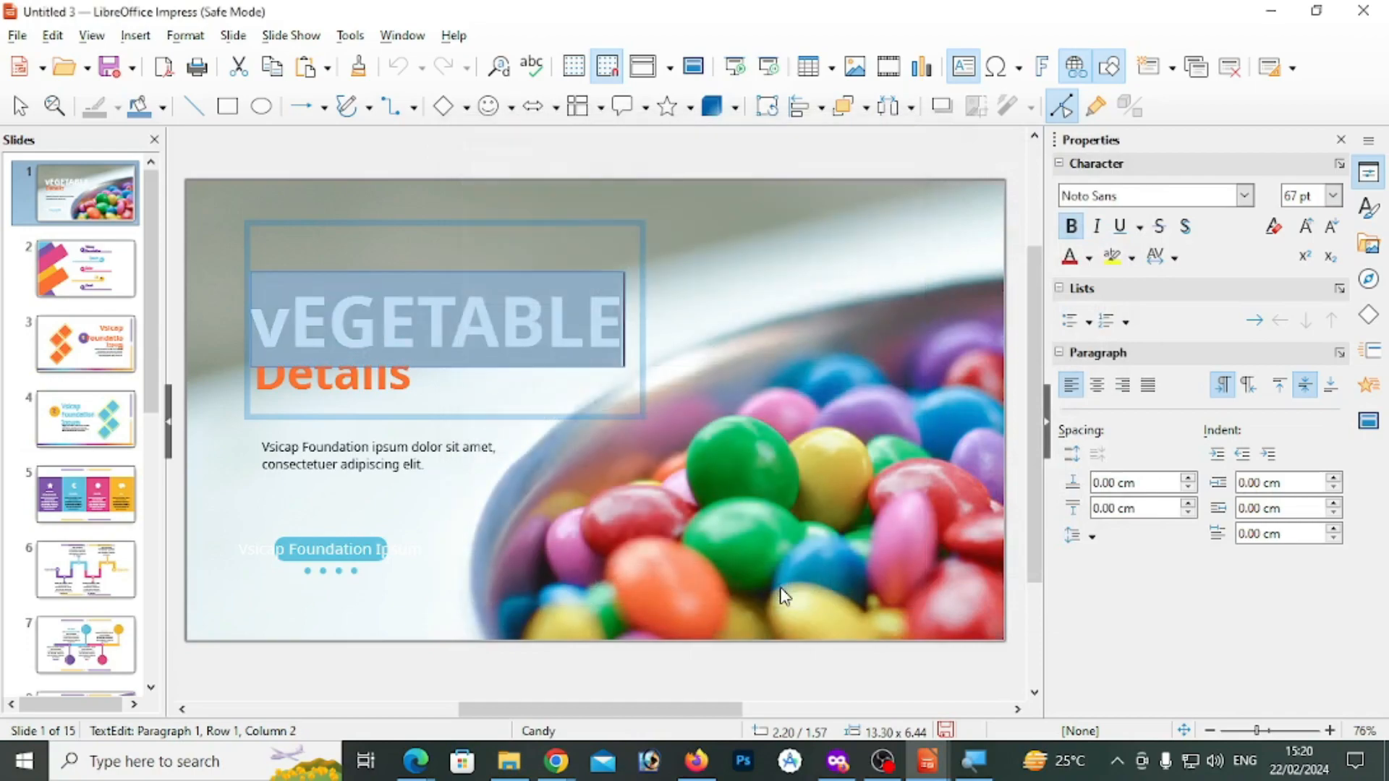
Open the file linked to the vEGETABLE title text and close it again
click(572, 319)
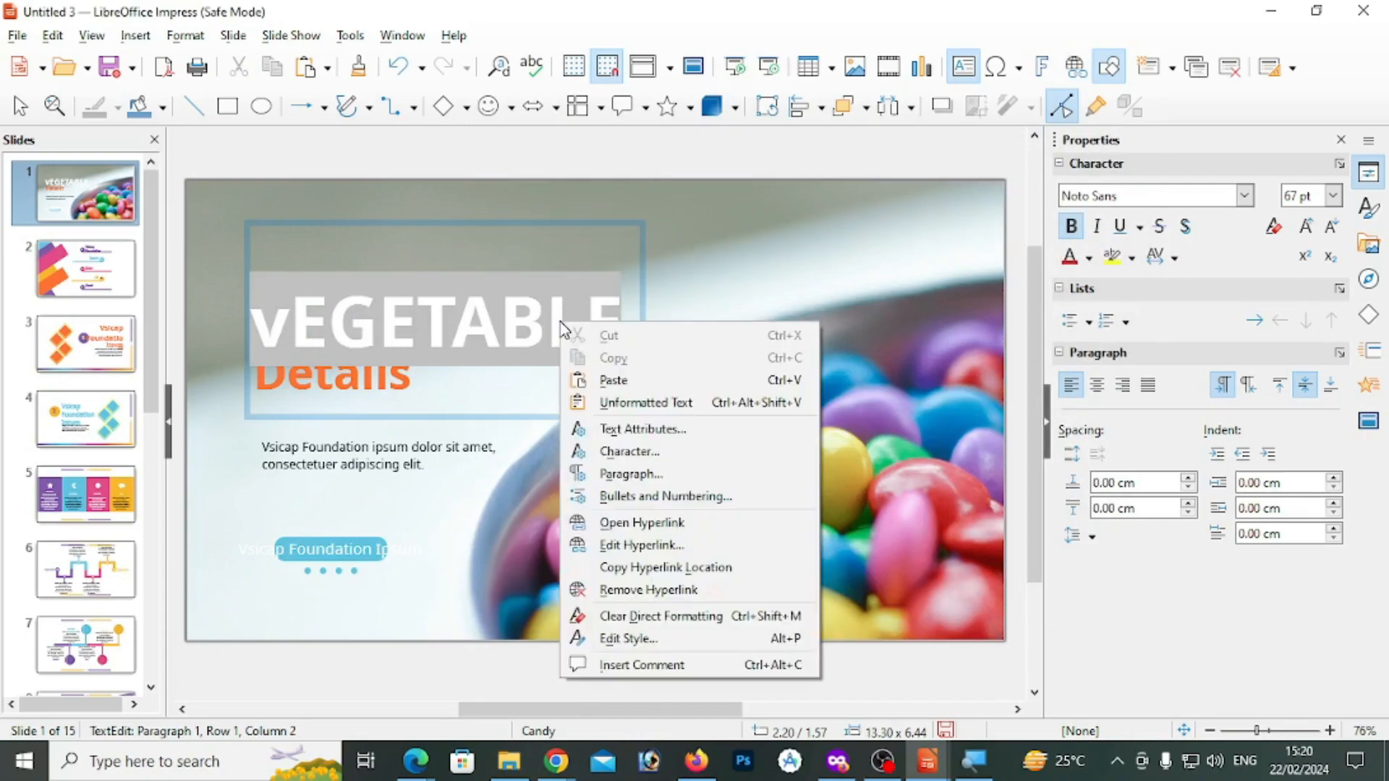
right_click(563, 329)
click(636, 523)
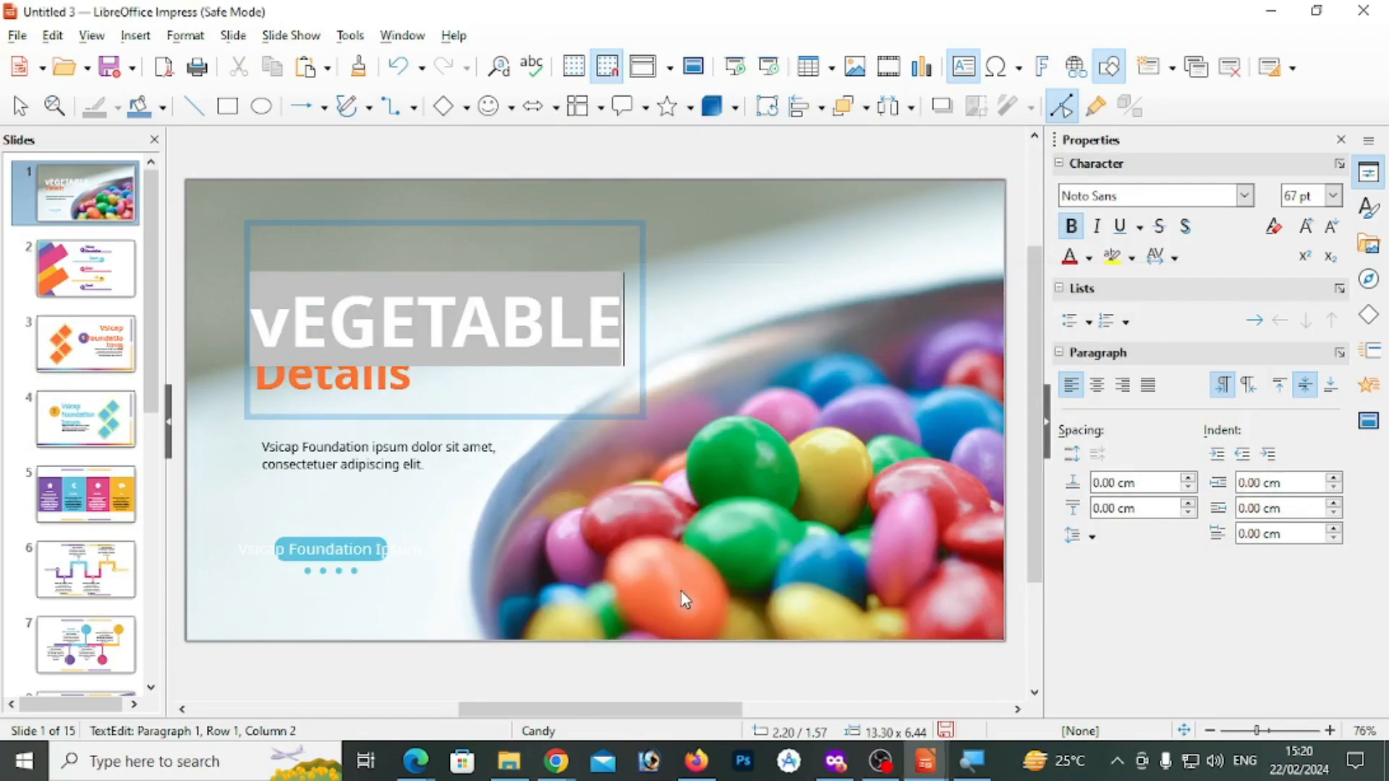
click(1259, 273)
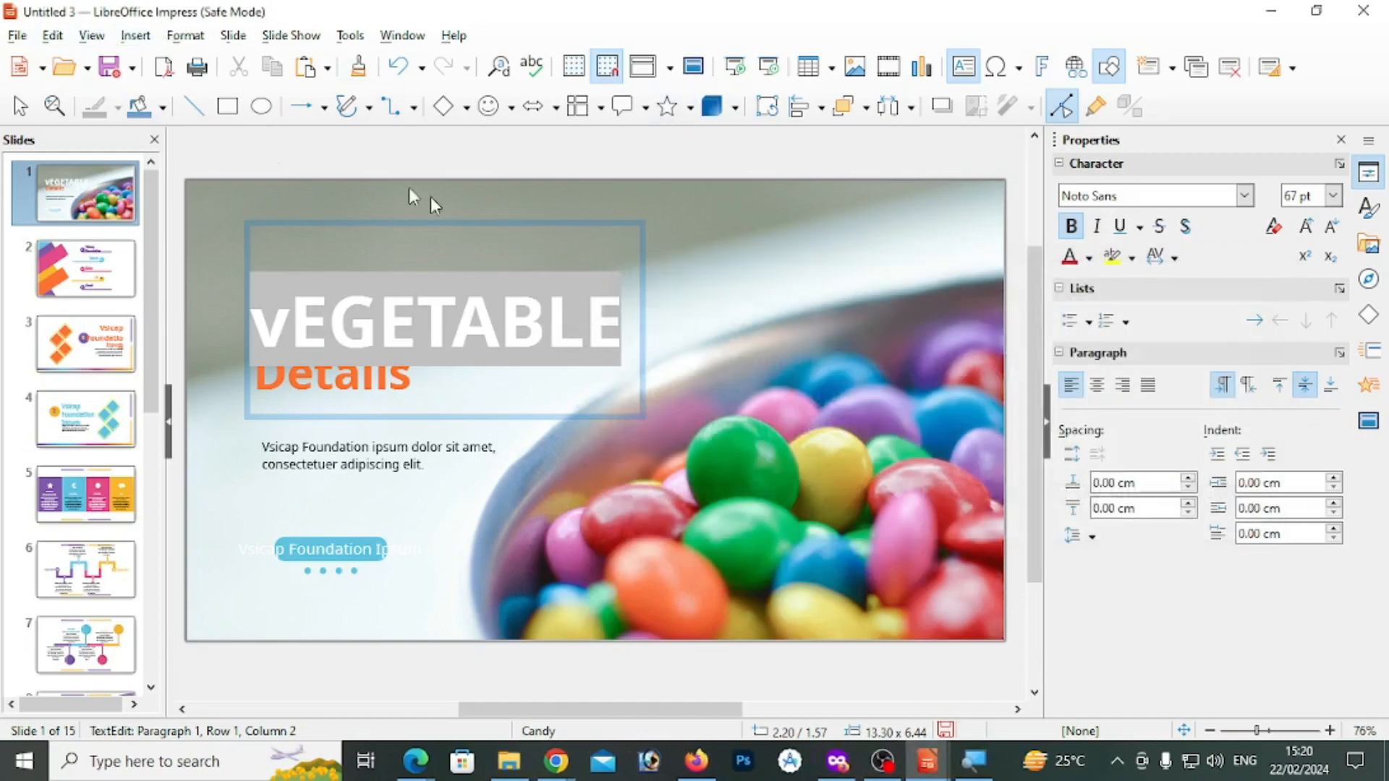
Edit the hyperlink on vEGETABLE in slide 1's title so it links to prompt.txt in the Documents folder
click(52, 36)
click(495, 338)
click(757, 335)
double_click(590, 336)
drag(597, 320, 275, 334)
click(53, 36)
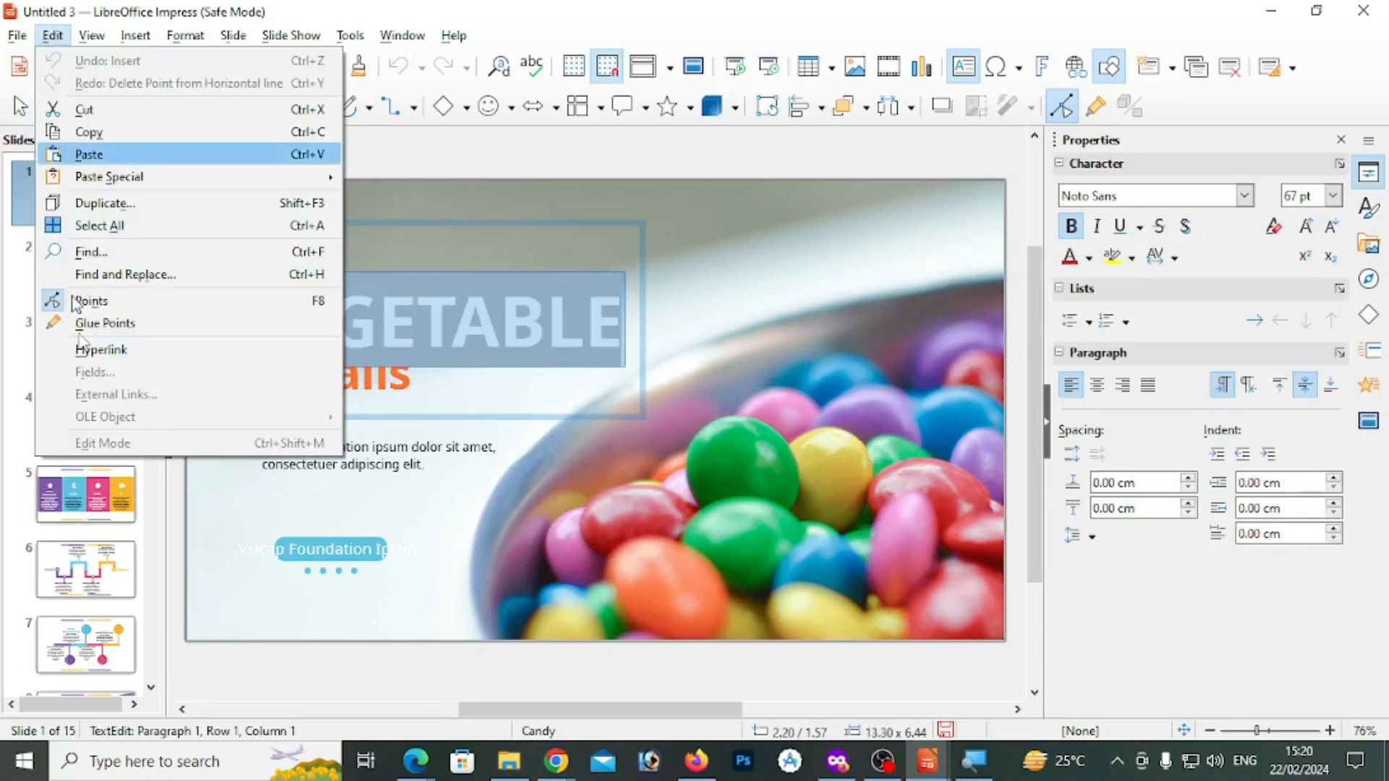
click(98, 350)
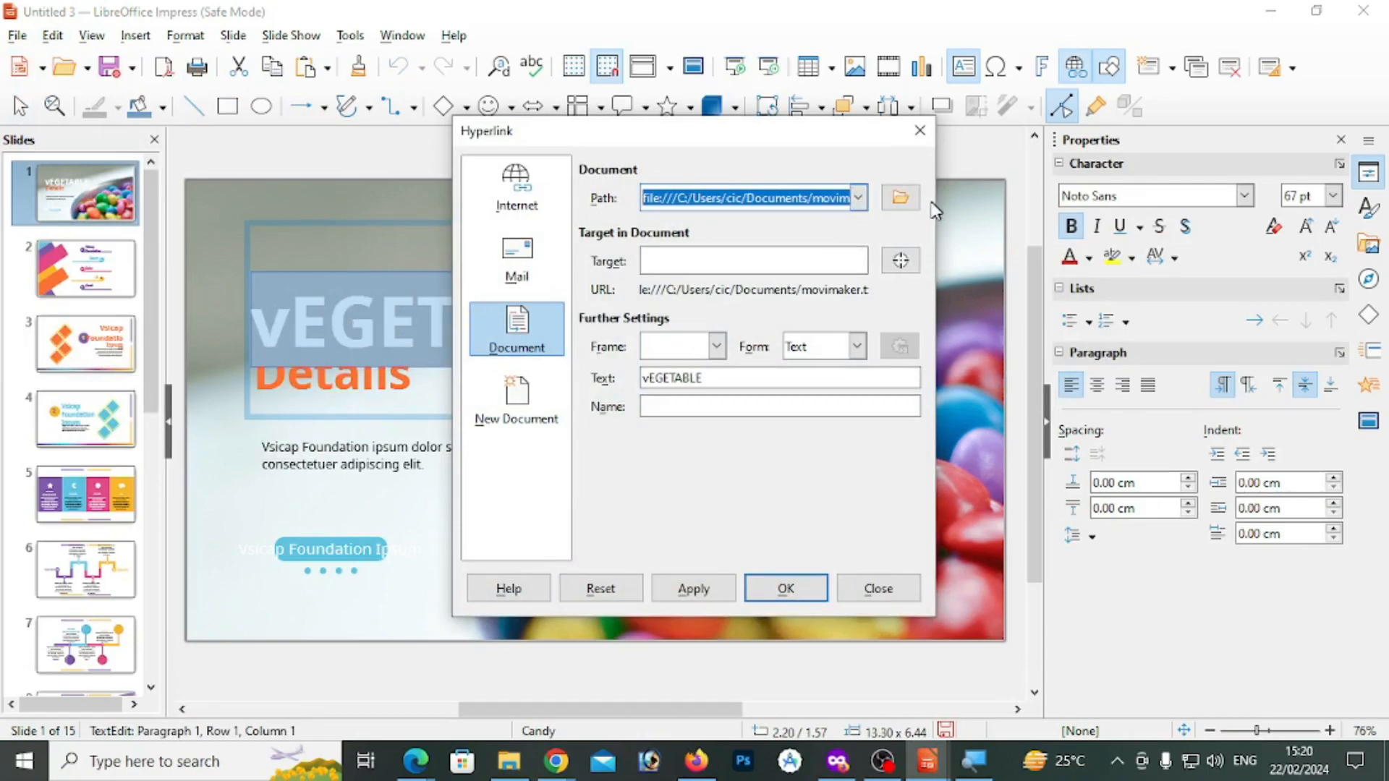
click(900, 199)
scroll(884, 472, down, 4)
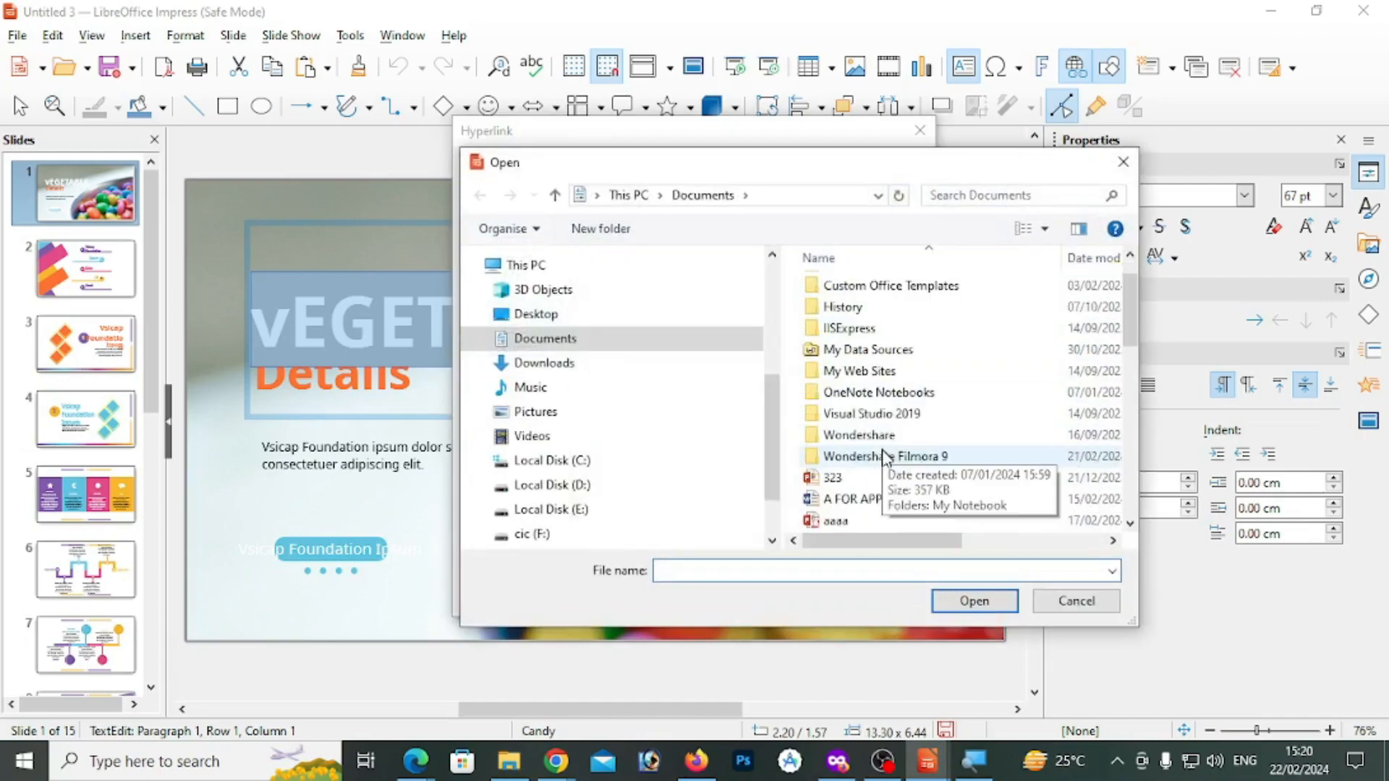
scroll(884, 477, down, 2)
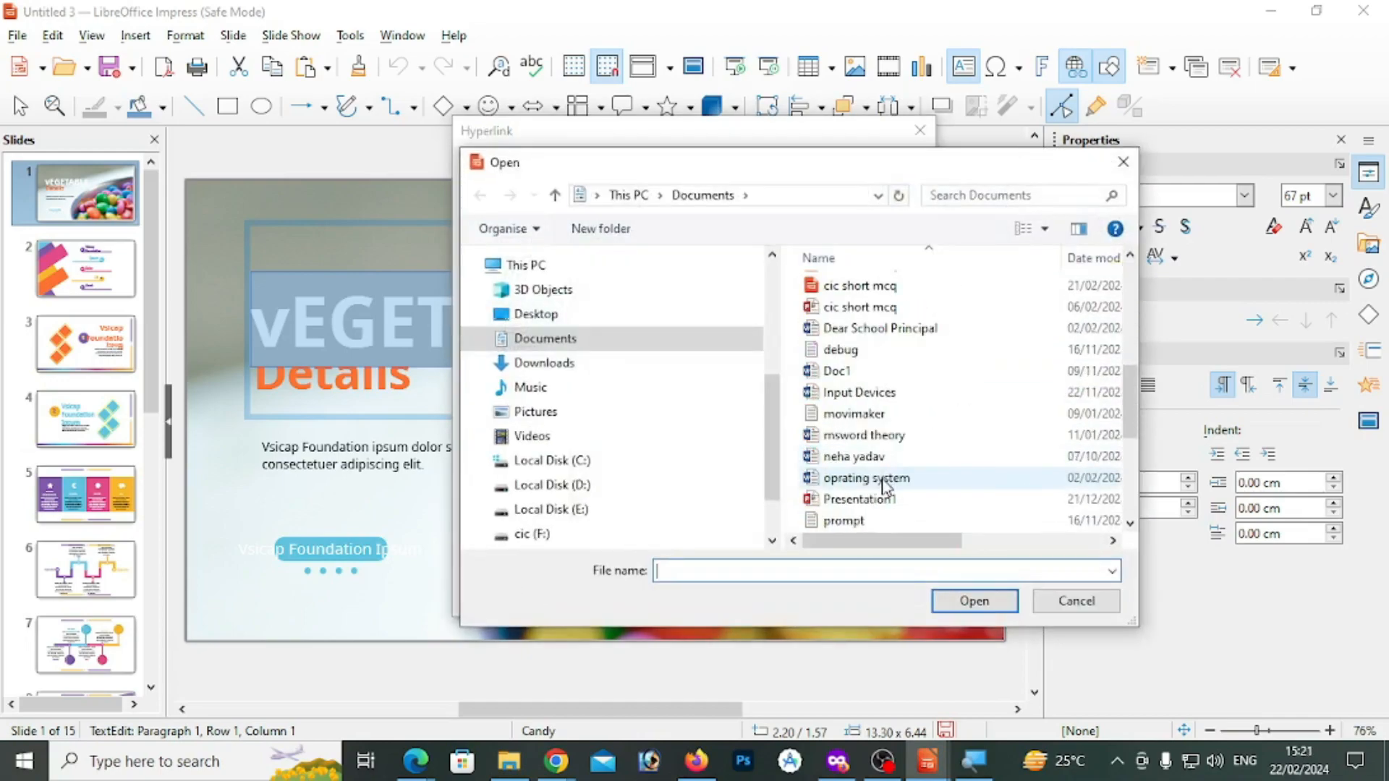
click(872, 521)
scroll(884, 460, down, 2)
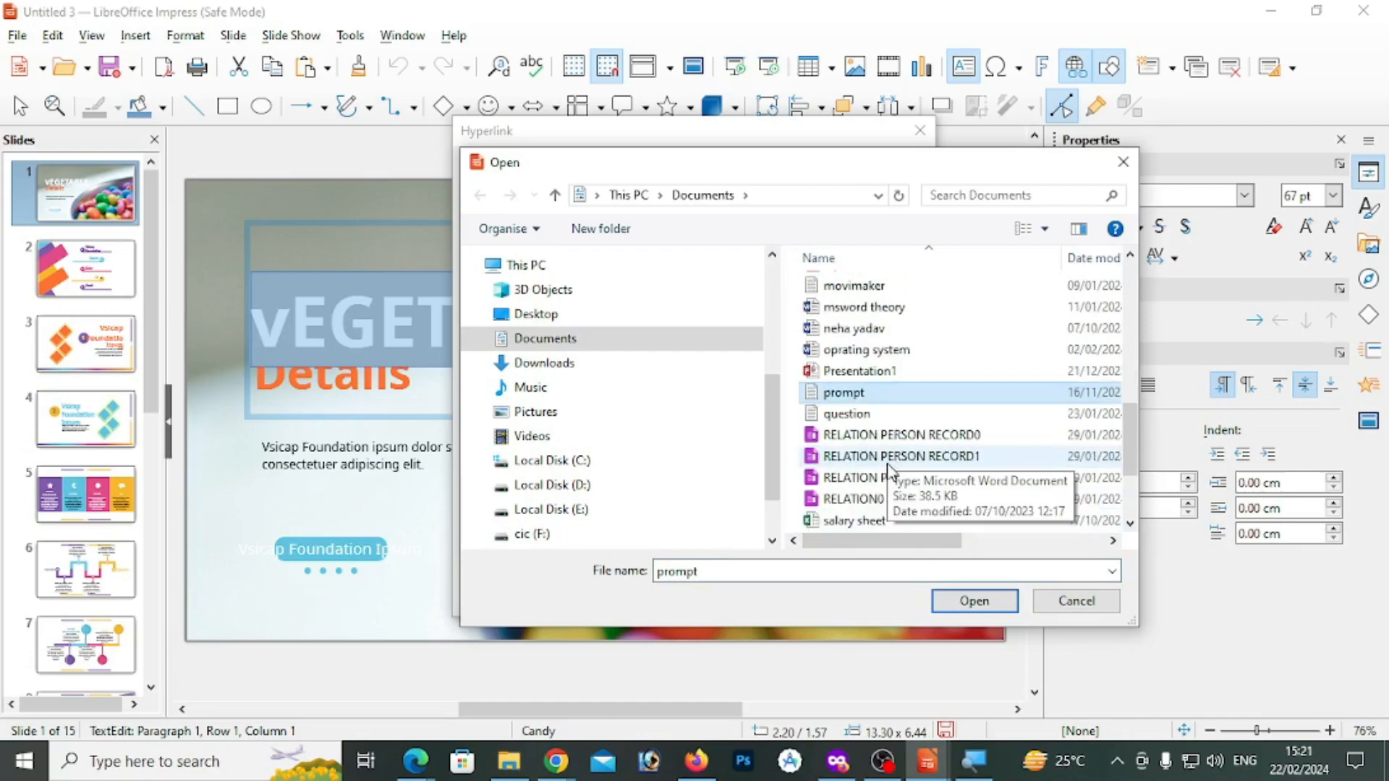
click(977, 602)
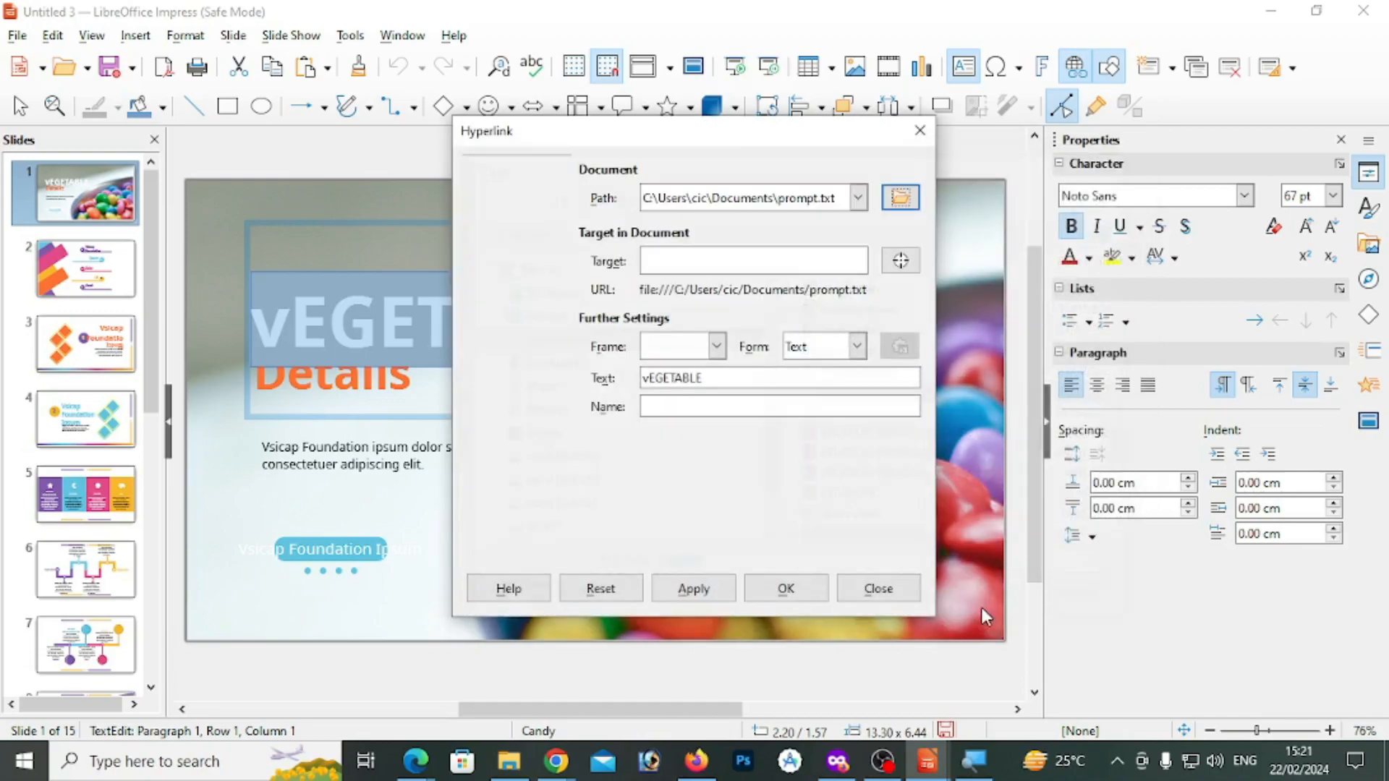
click(699, 601)
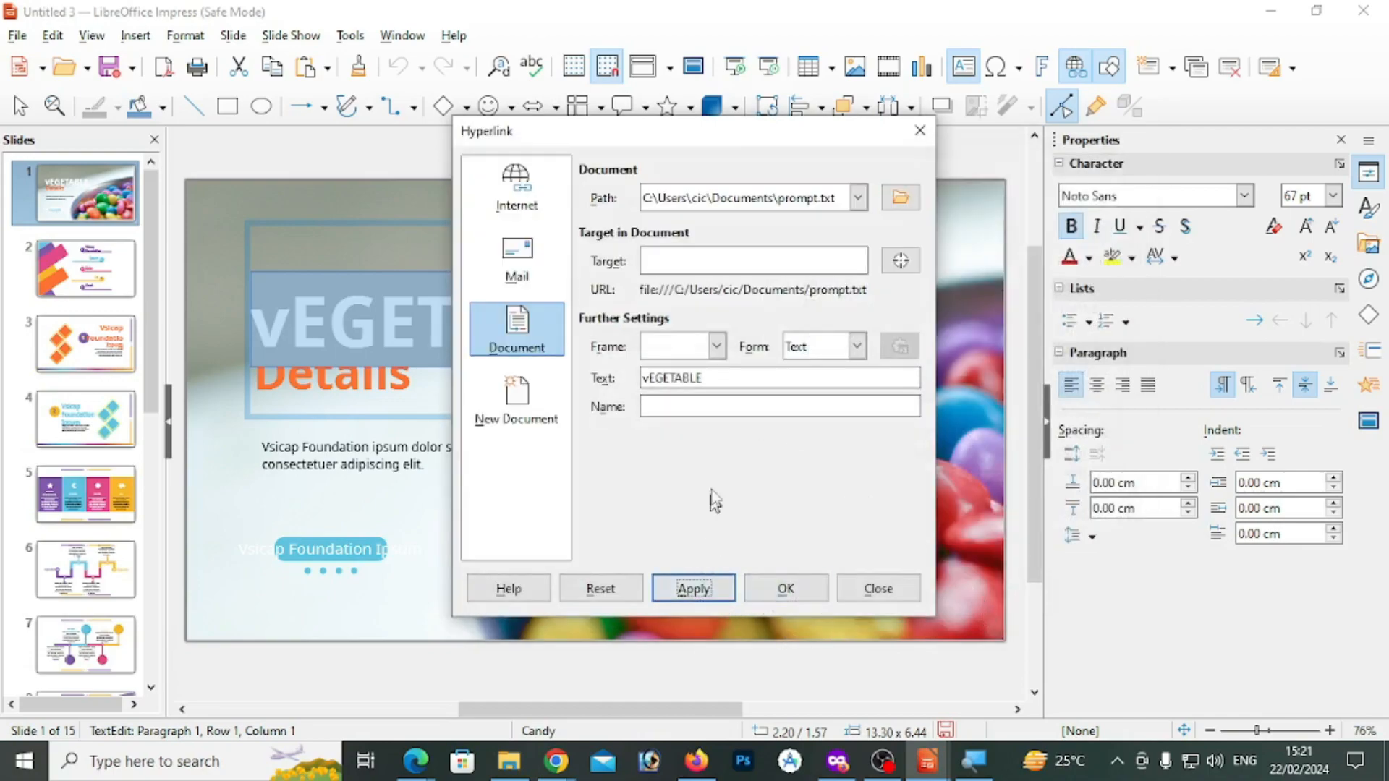
click(786, 588)
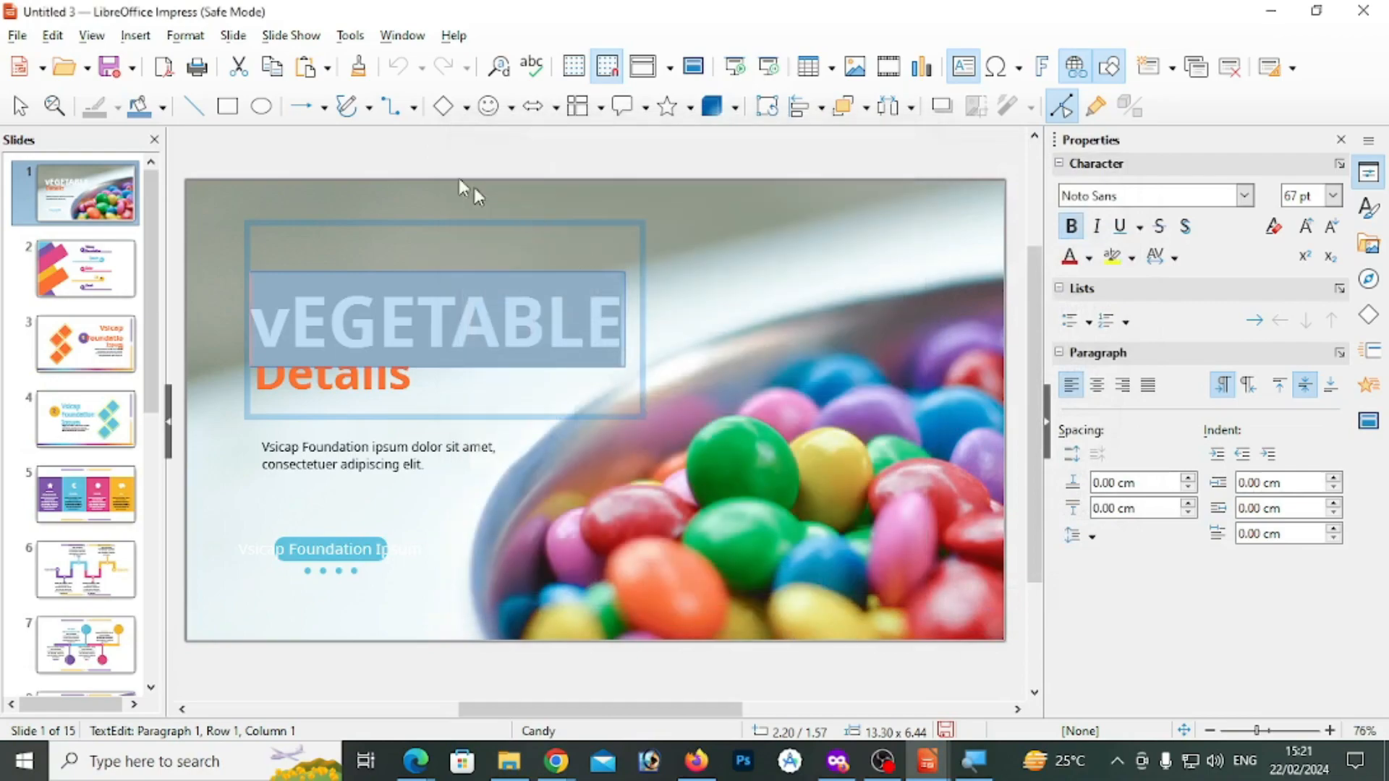
Leave the title text and insert a fixed date field on slide 13
click(55, 37)
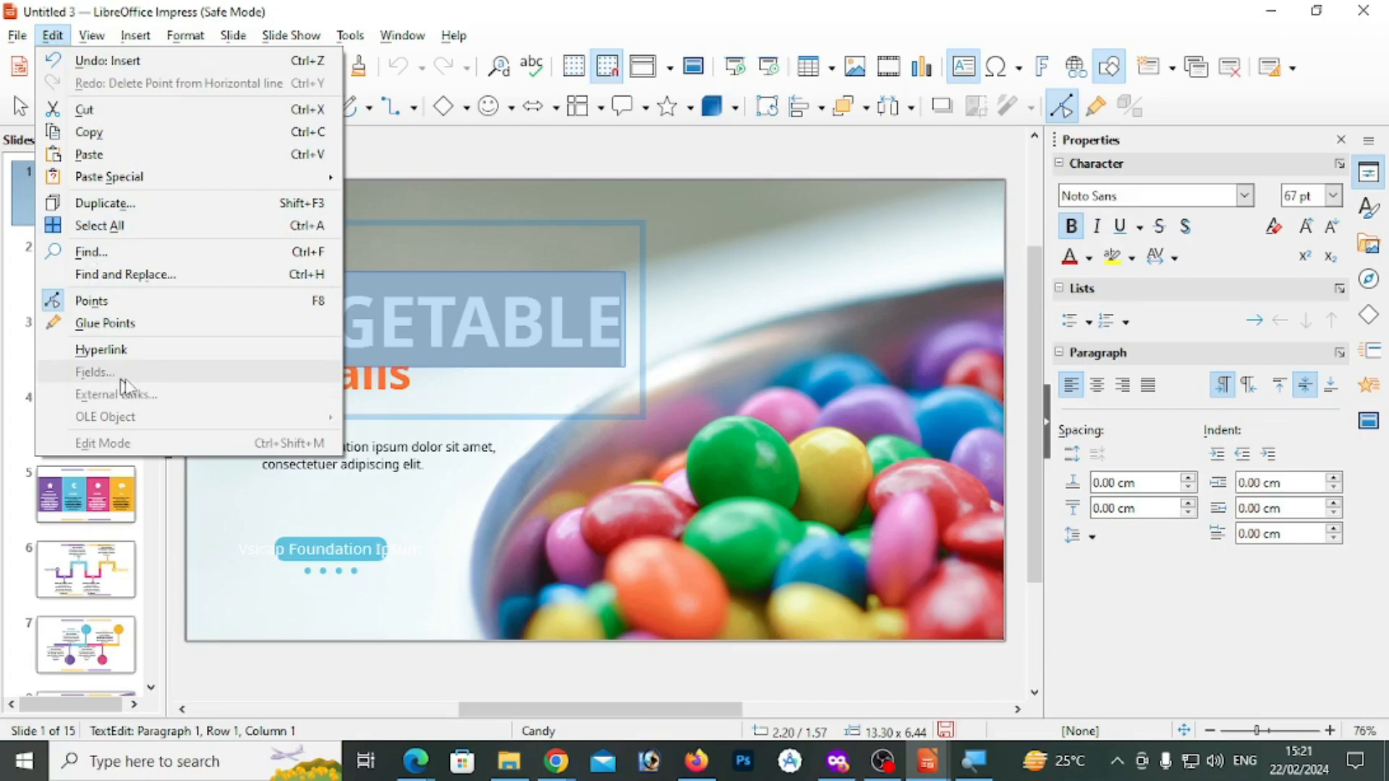
click(504, 473)
click(697, 388)
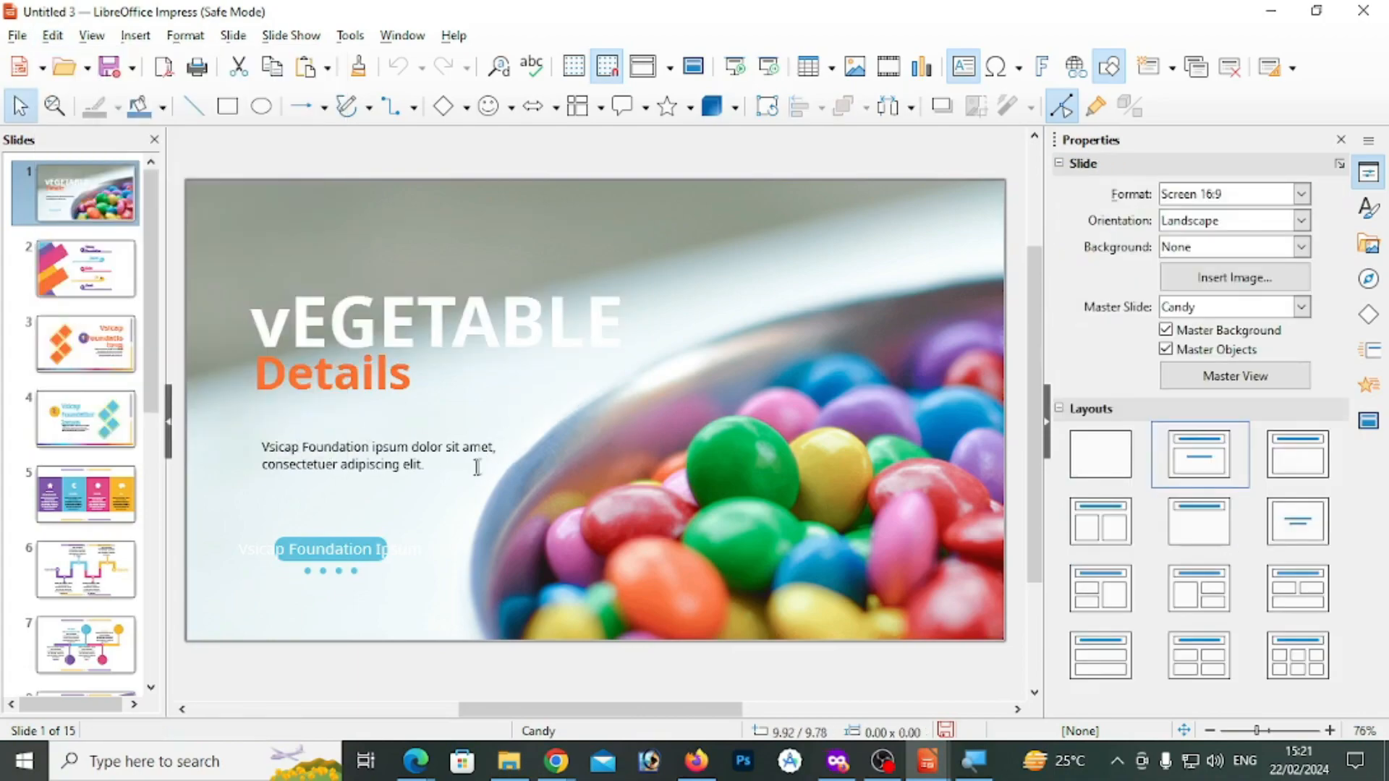
scroll(86, 572, down, 8)
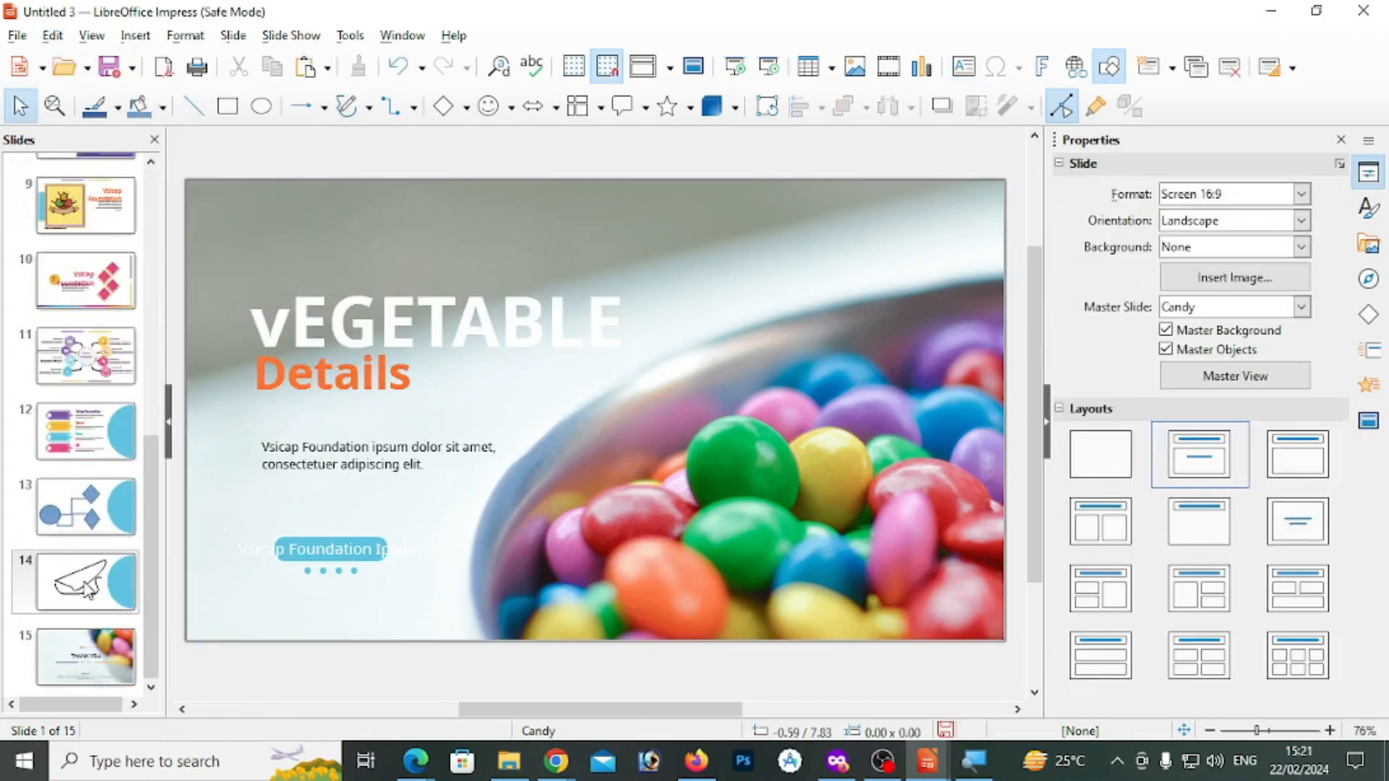
click(86, 582)
click(92, 532)
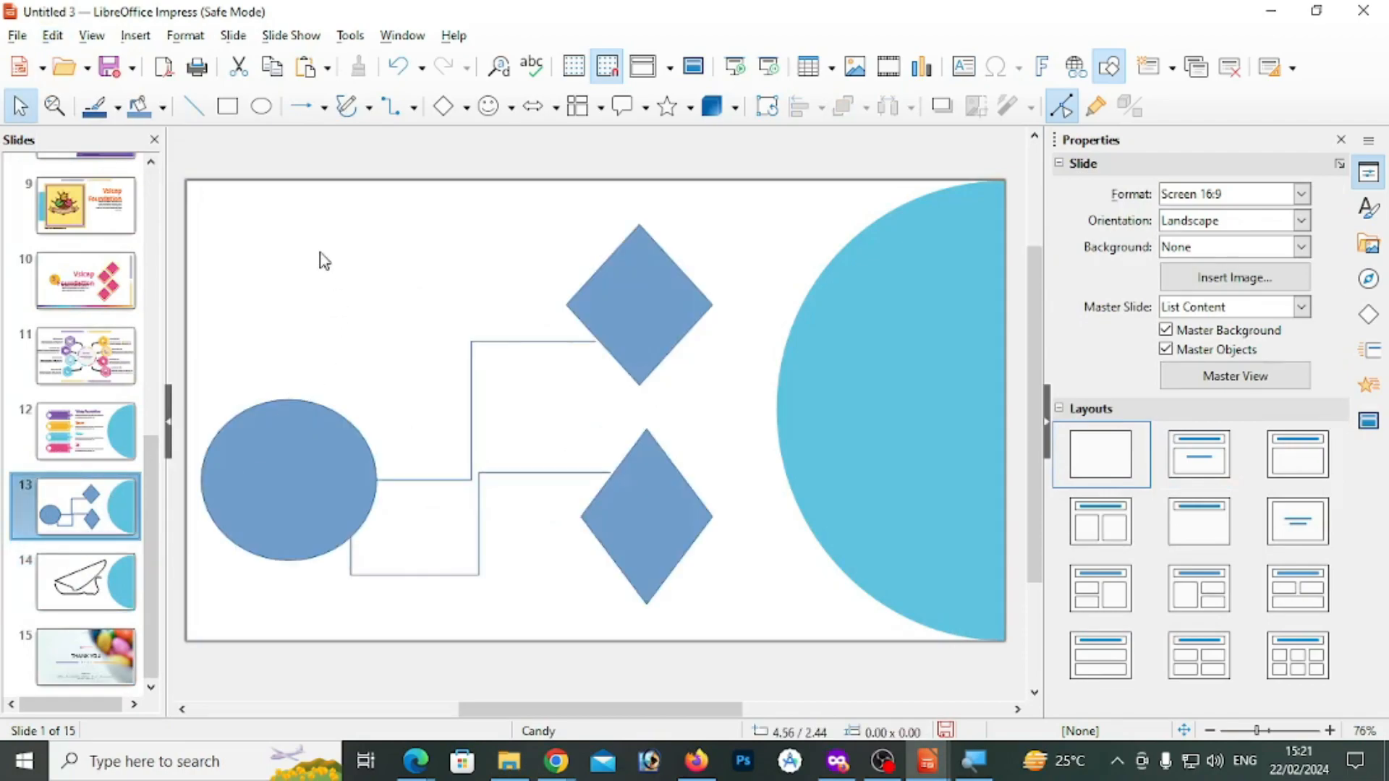
click(136, 36)
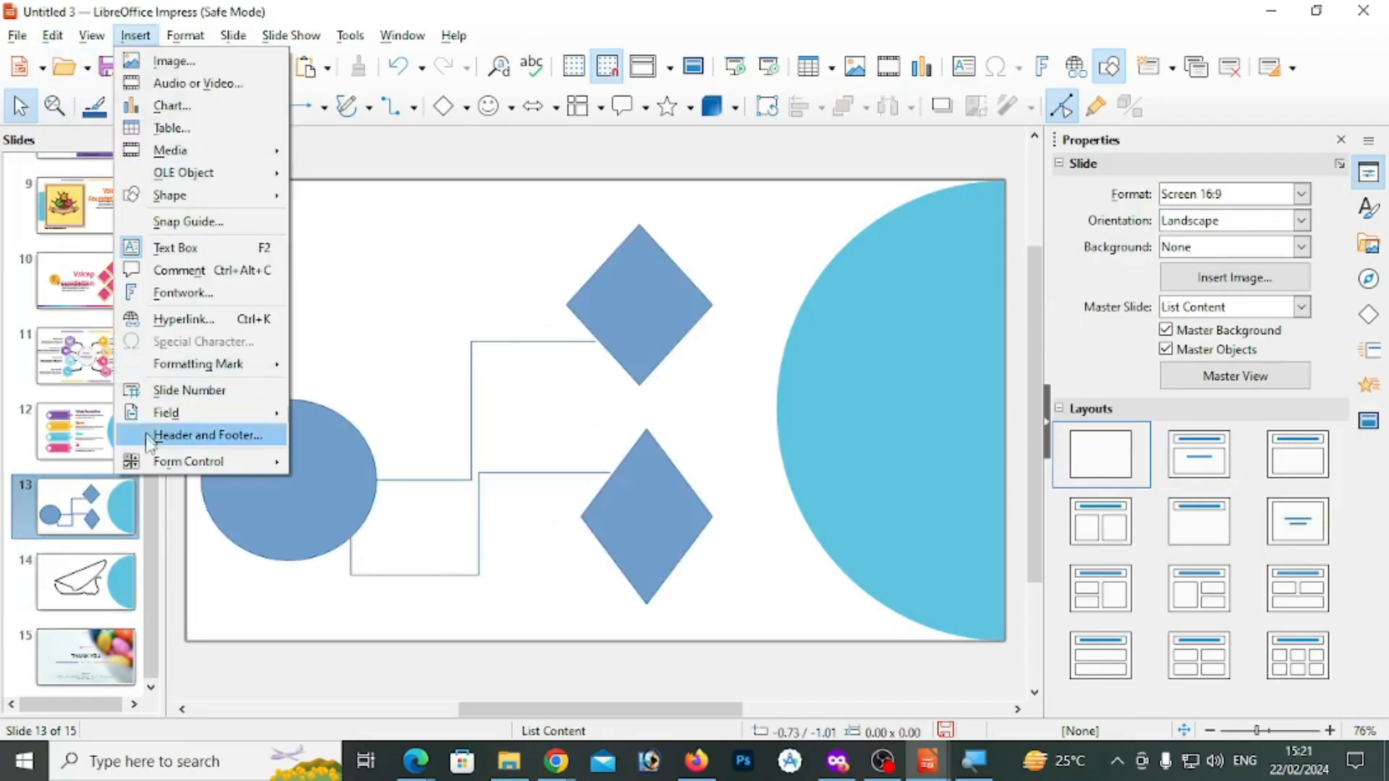
mouse_move(165, 428)
click(339, 407)
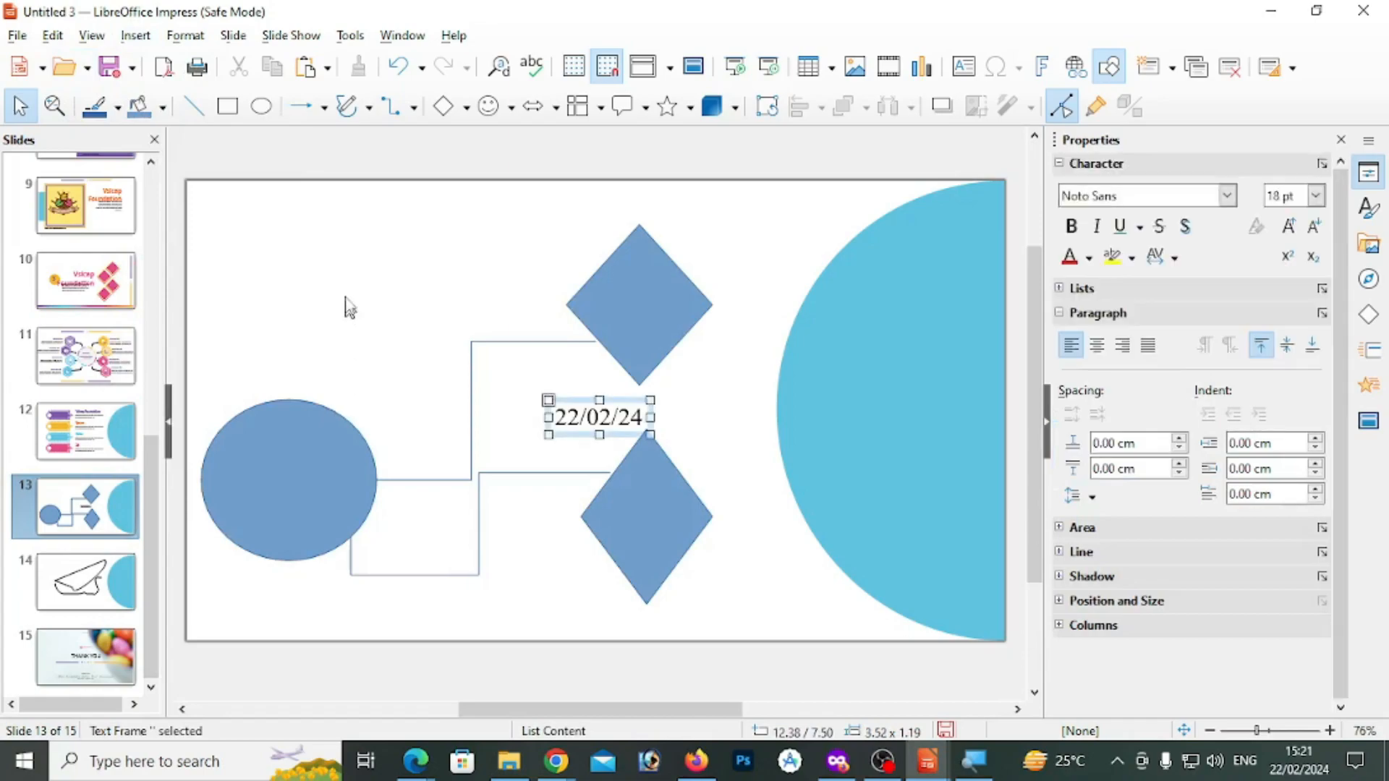
Insert a slide number field on slide 13, enlarge its frame to about 7.49 × 4.19 cm and move it up and left
click(135, 35)
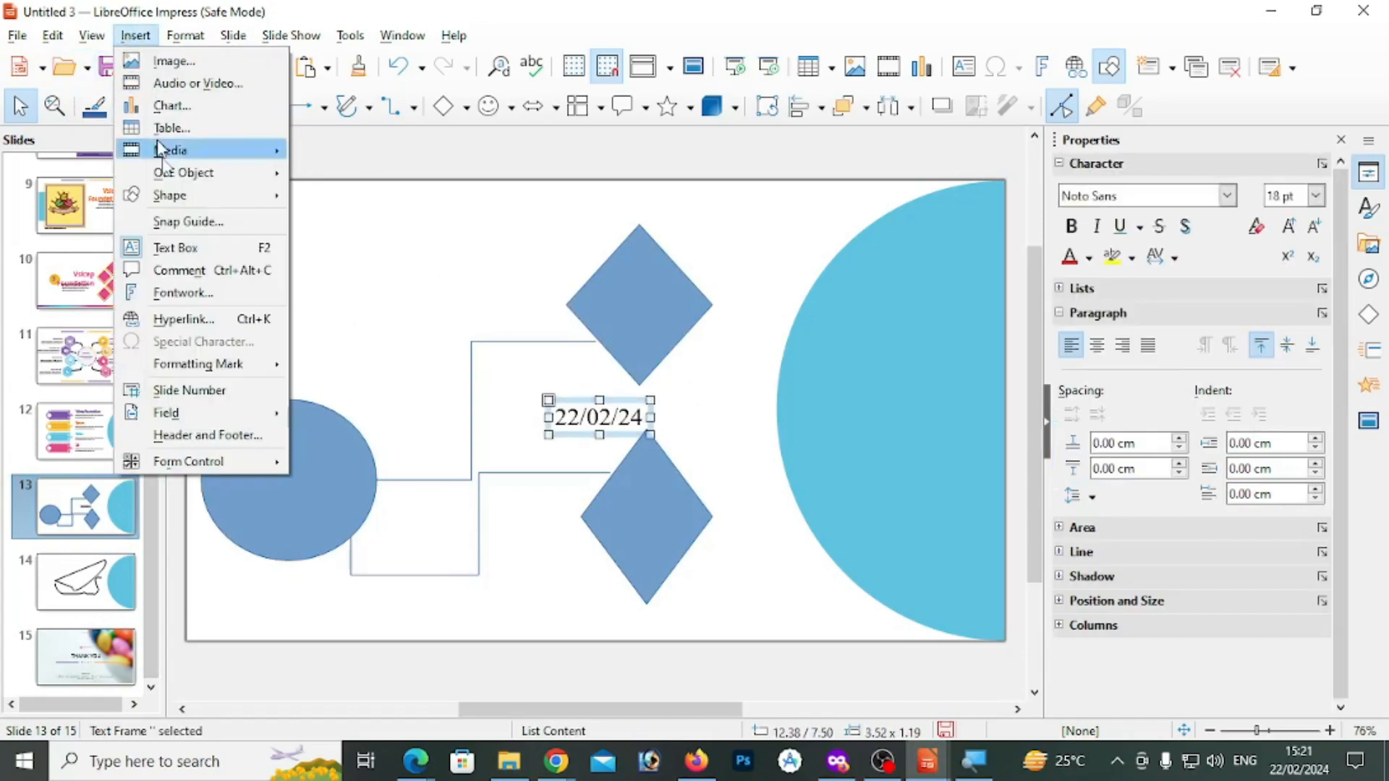
mouse_move(194, 425)
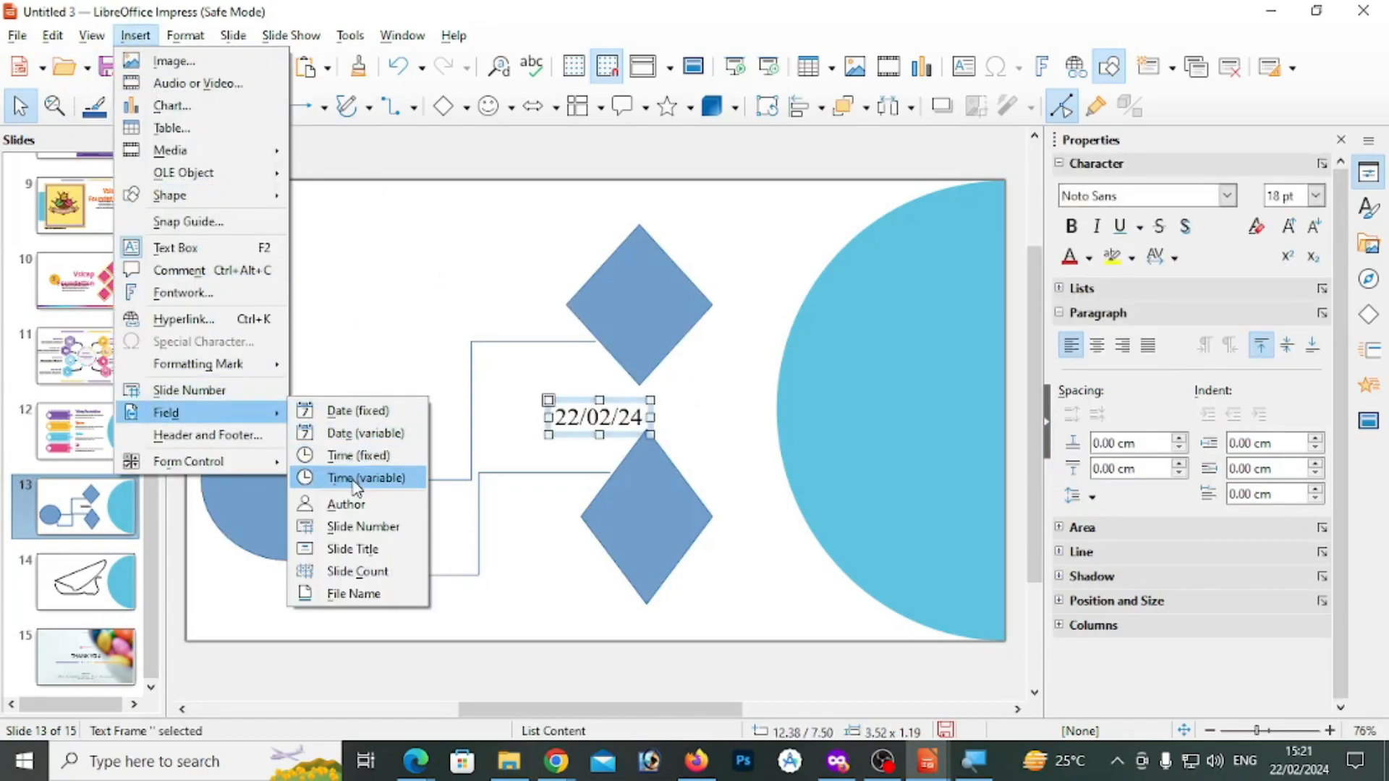
click(354, 526)
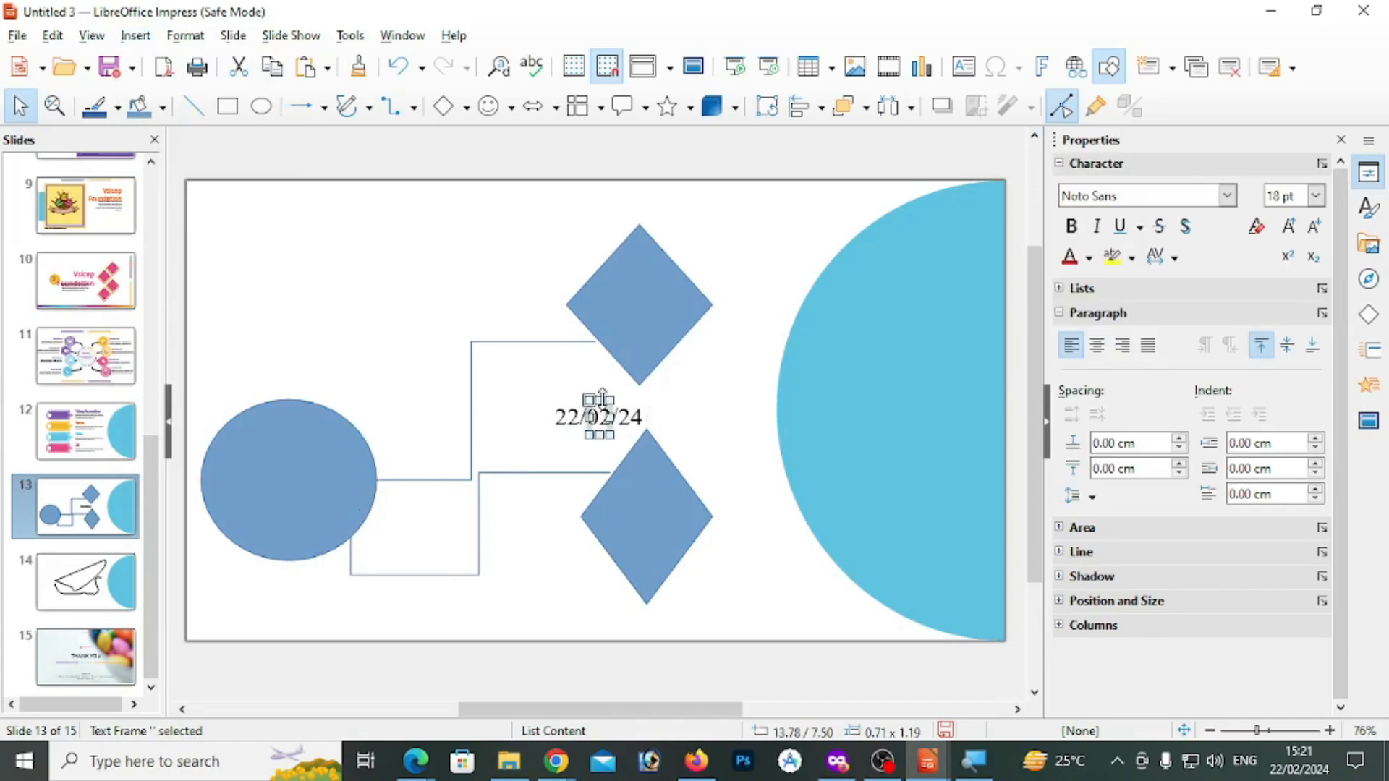
drag(590, 398, 390, 311)
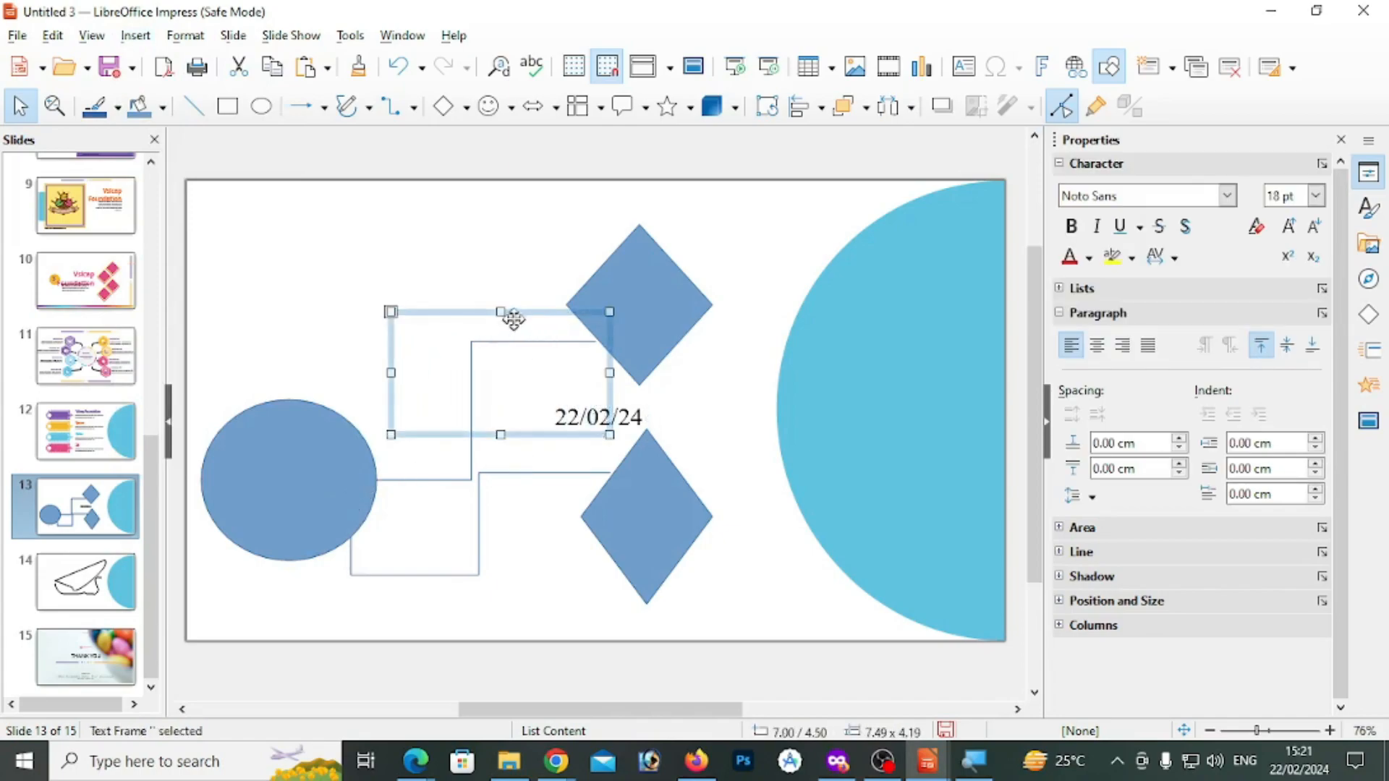
drag(513, 310, 455, 267)
Edit the date field on slide 13 to a variable date in English (Malawi), formatted like 22 February 2024
click(605, 418)
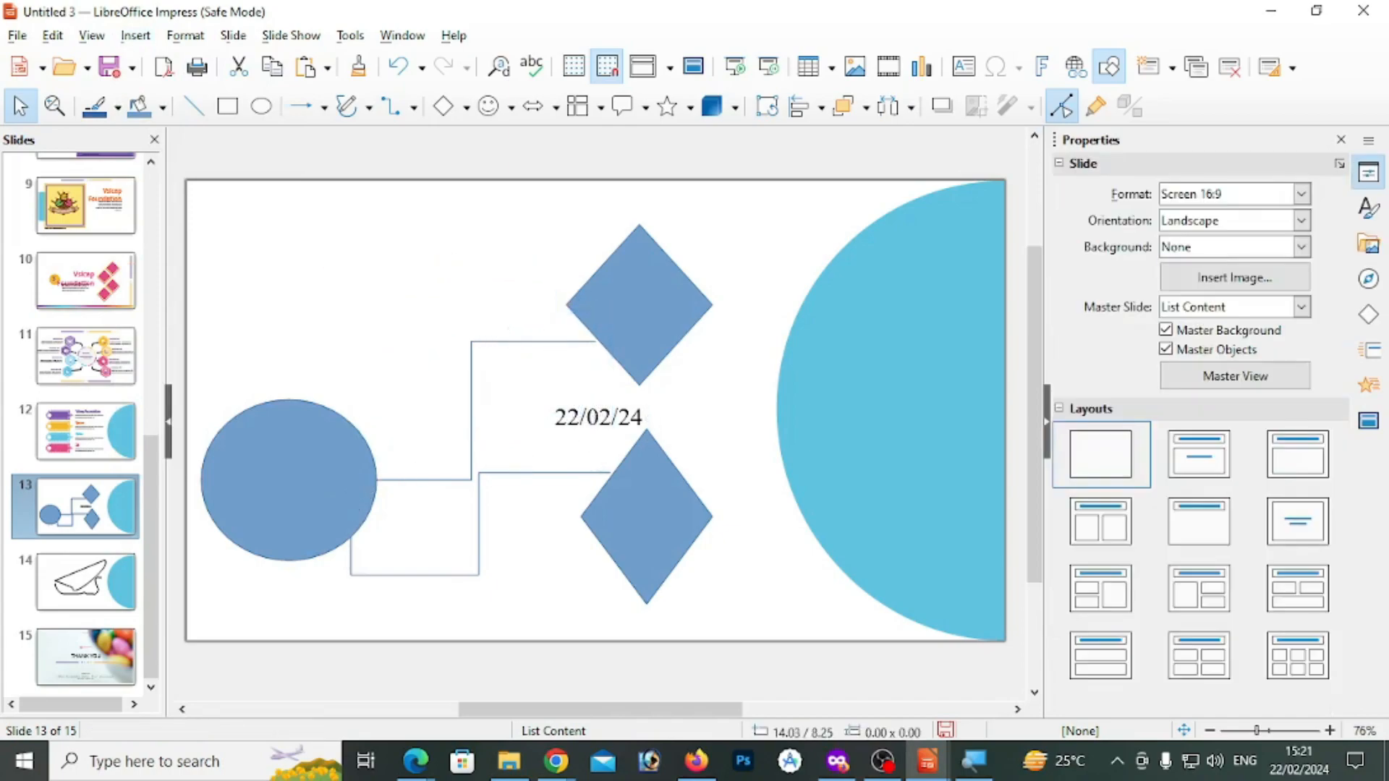
key(Escape)
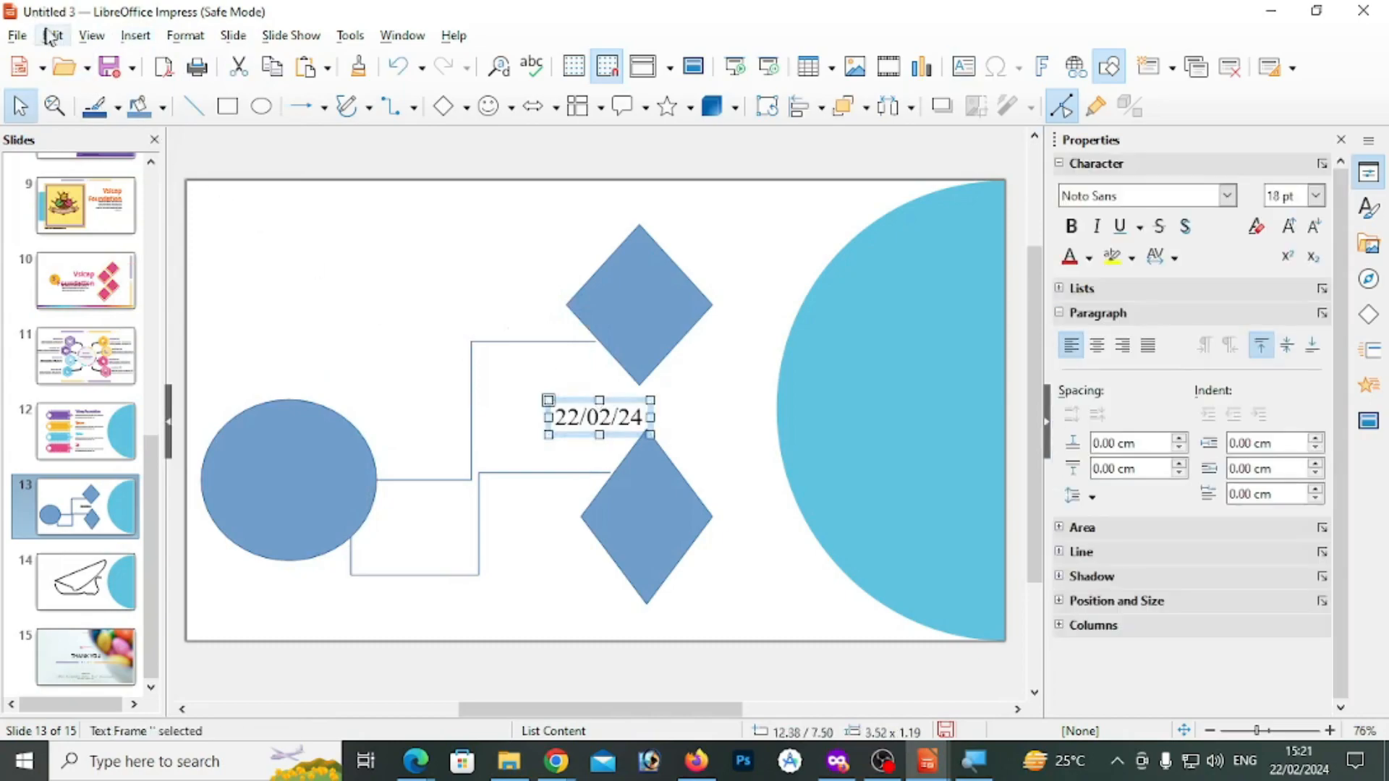
click(52, 37)
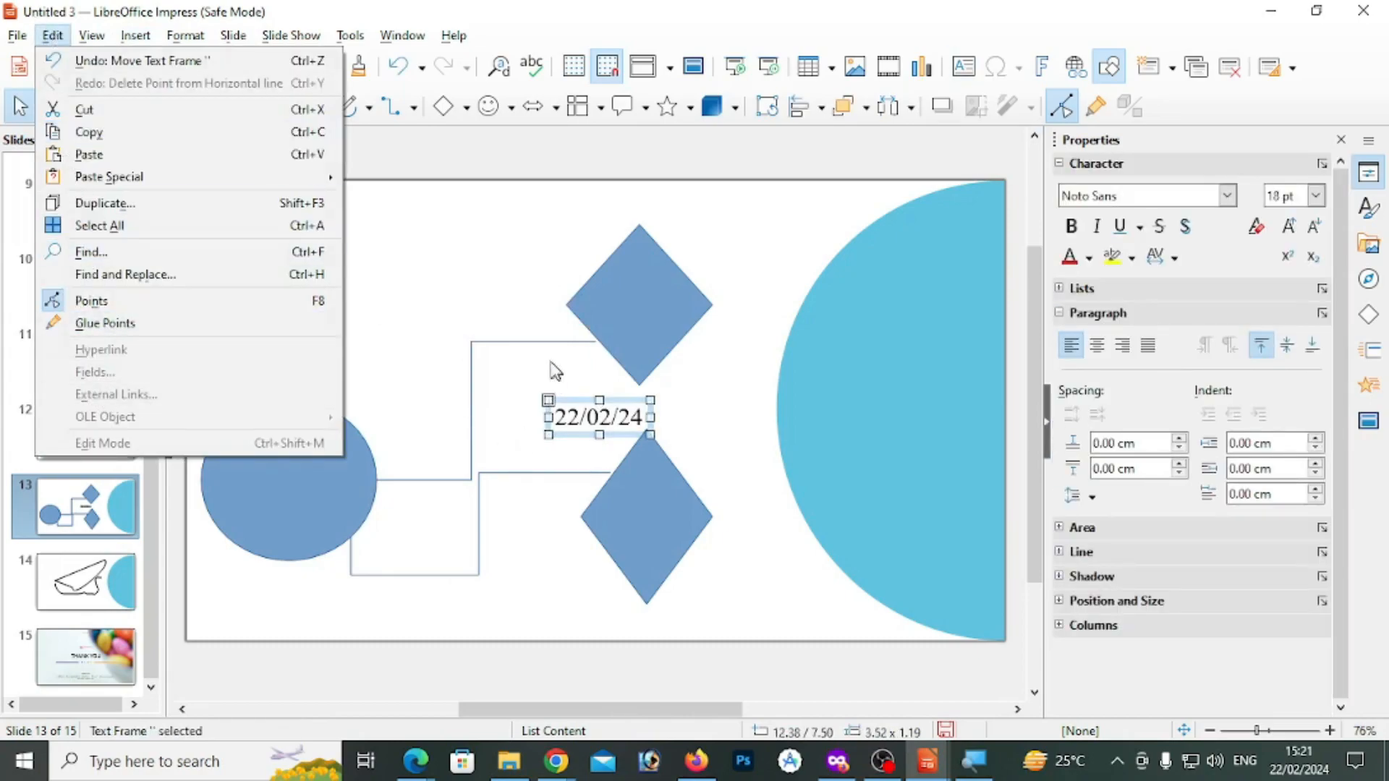
click(585, 405)
click(585, 409)
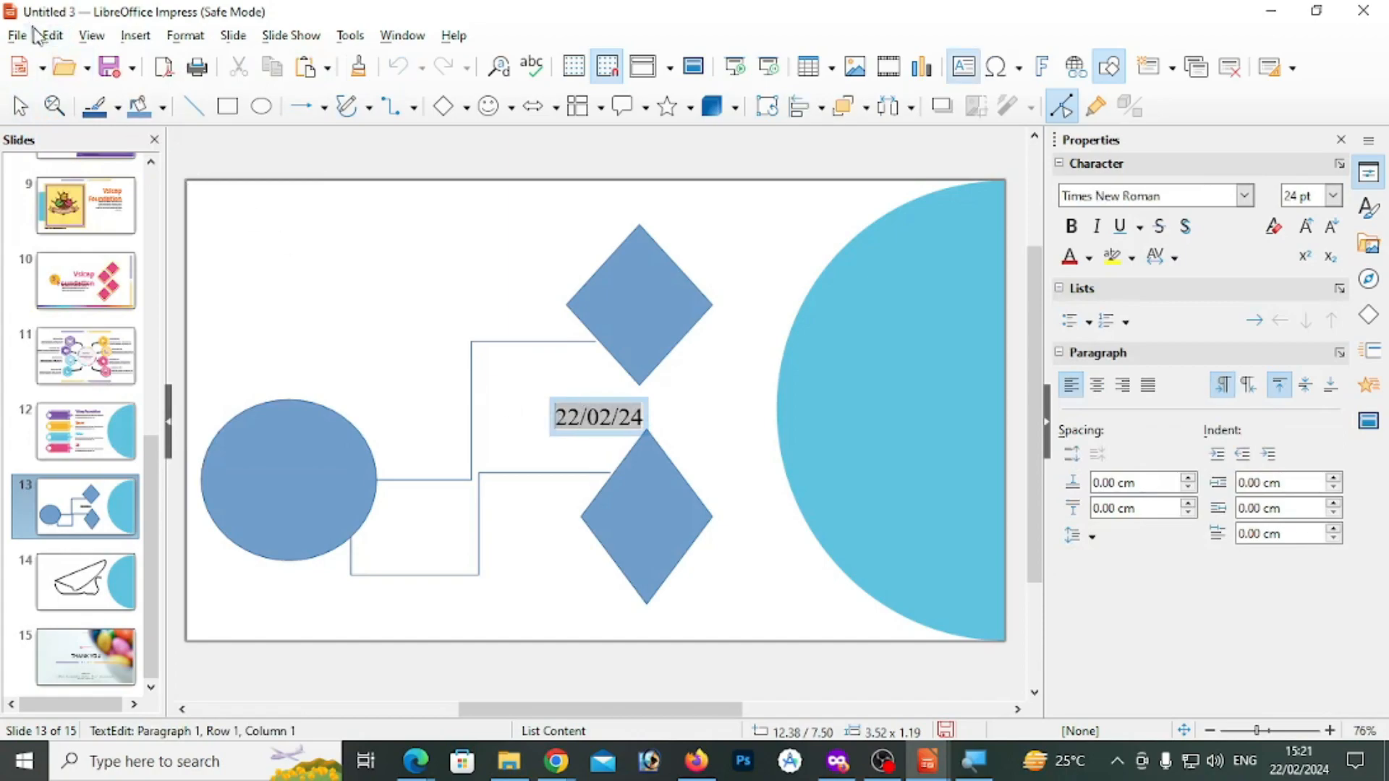
click(53, 36)
click(86, 373)
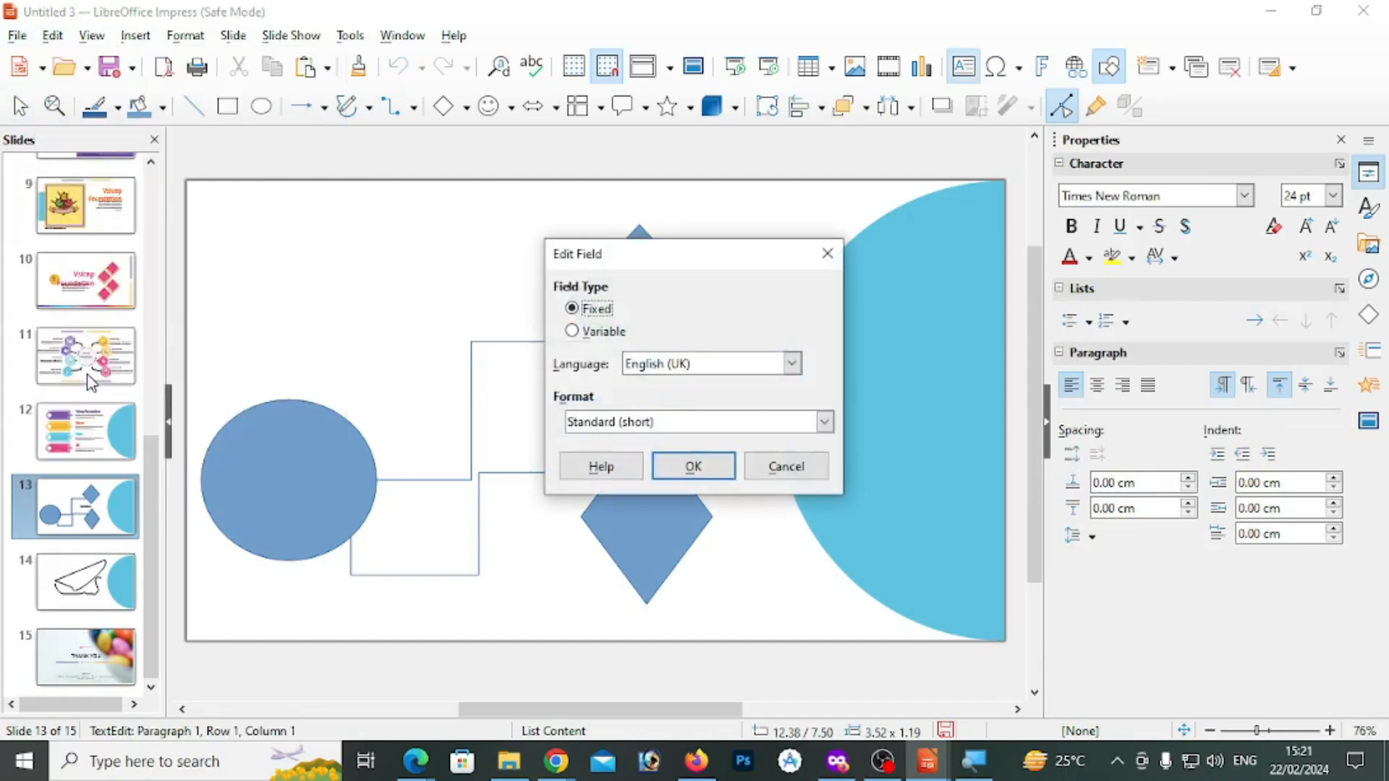
click(594, 334)
click(791, 364)
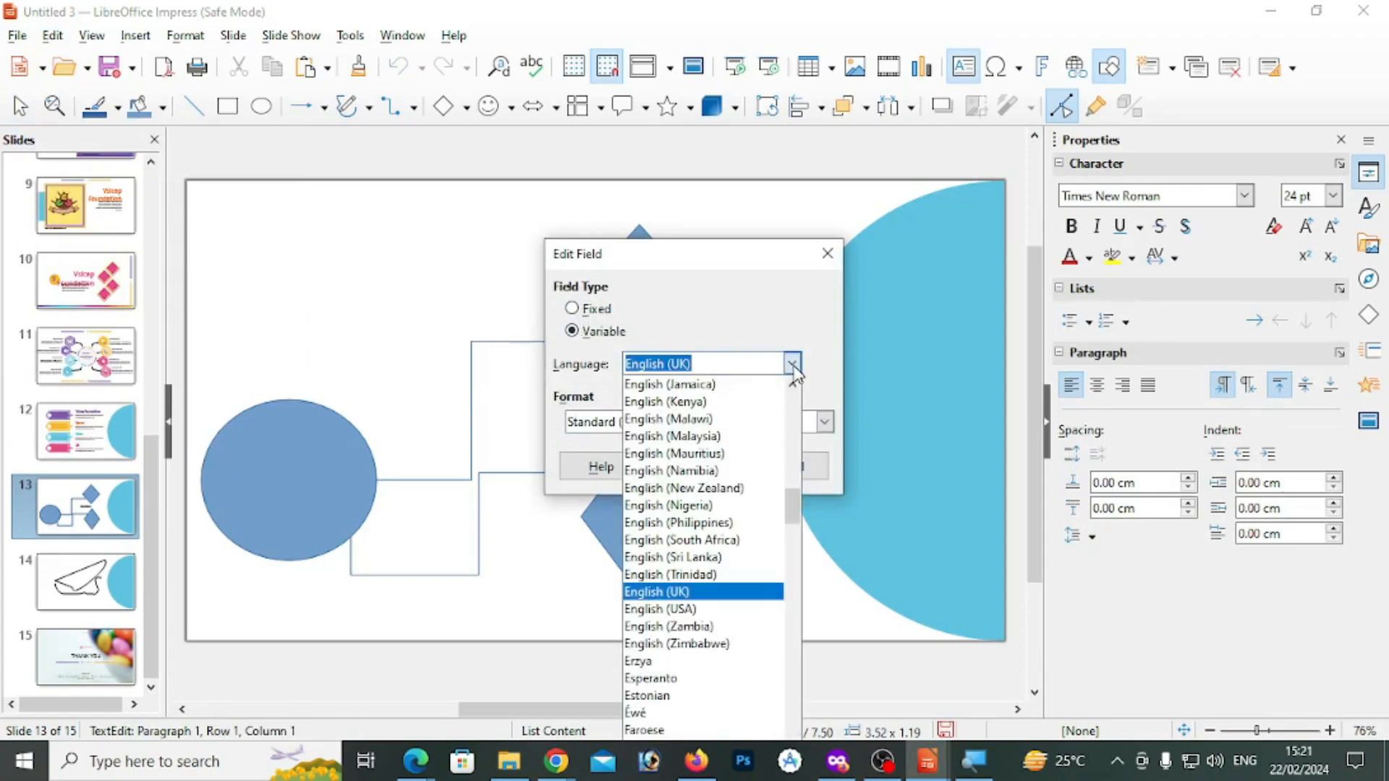
click(665, 435)
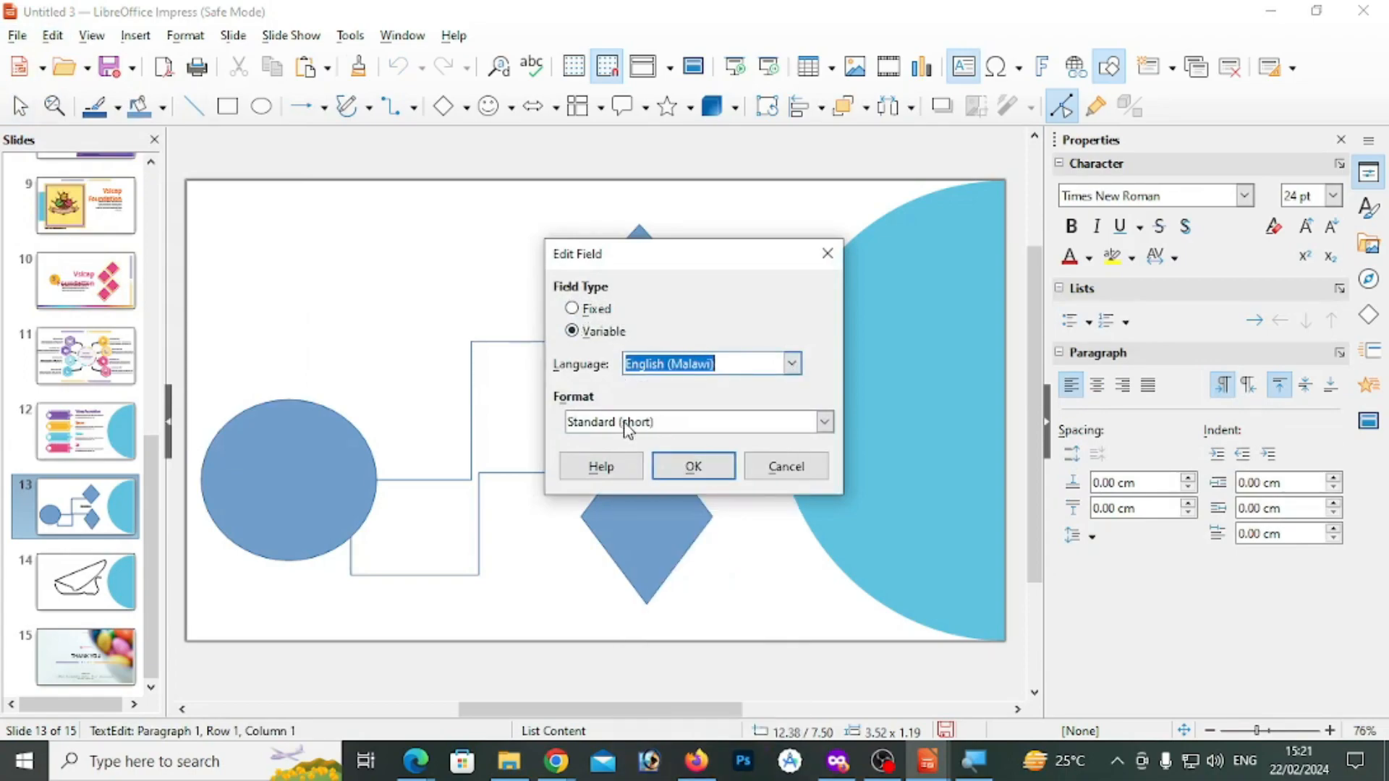
click(624, 423)
click(604, 538)
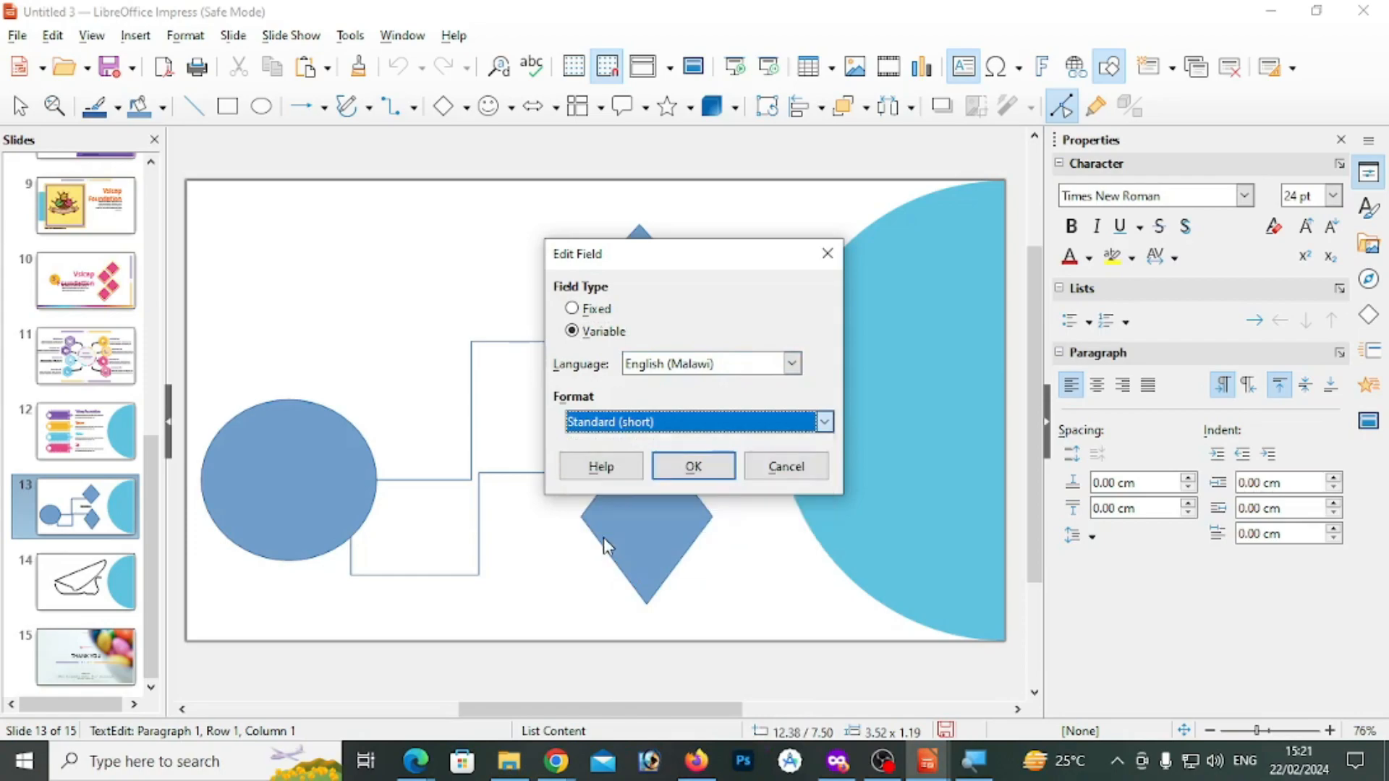
click(693, 467)
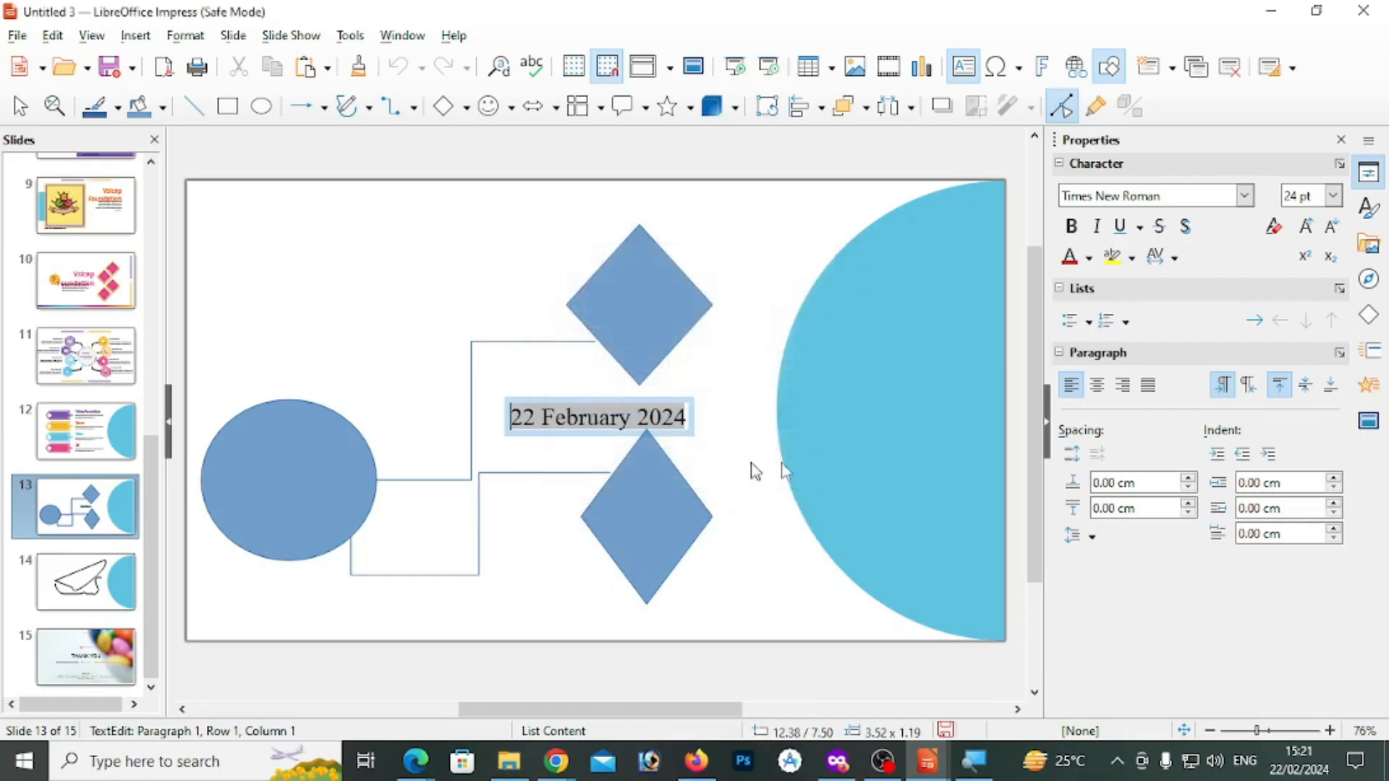
click(711, 433)
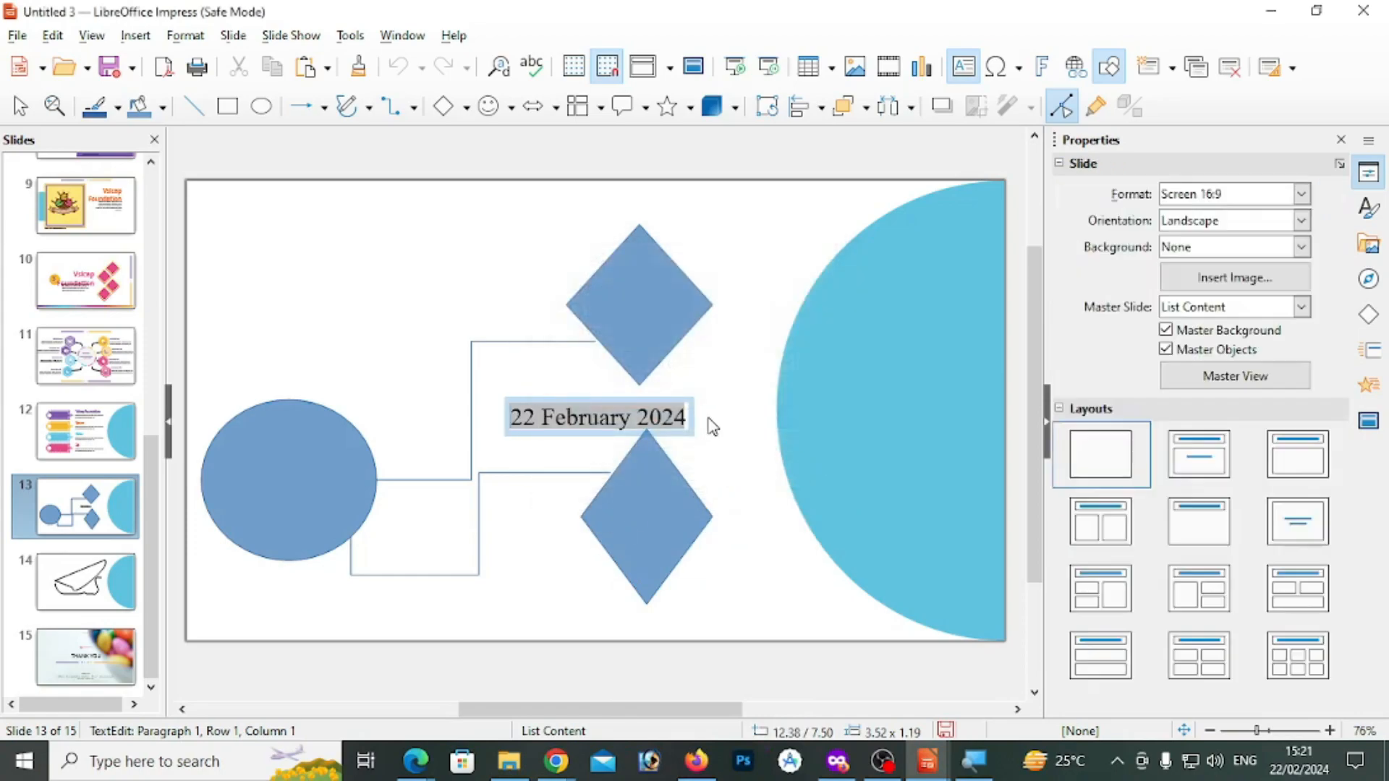
click(58, 37)
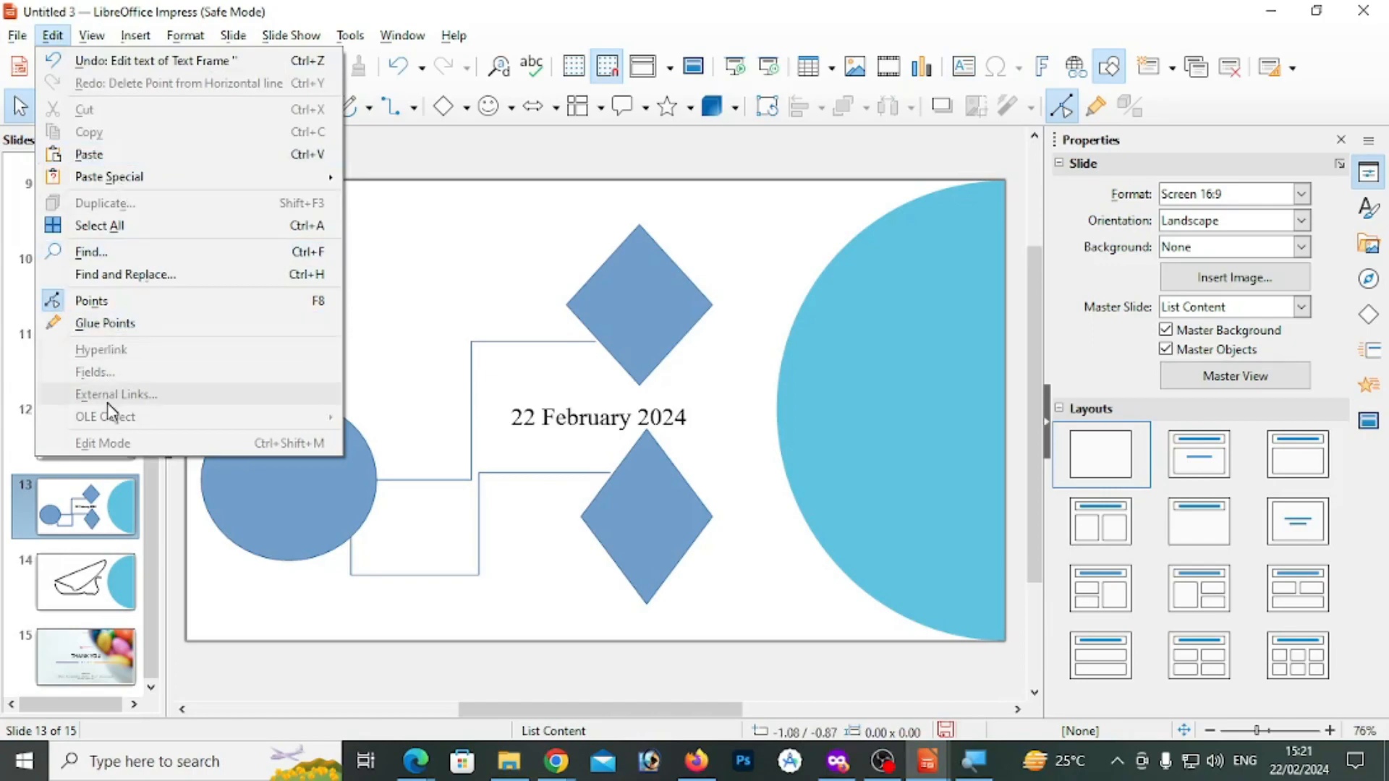
click(363, 321)
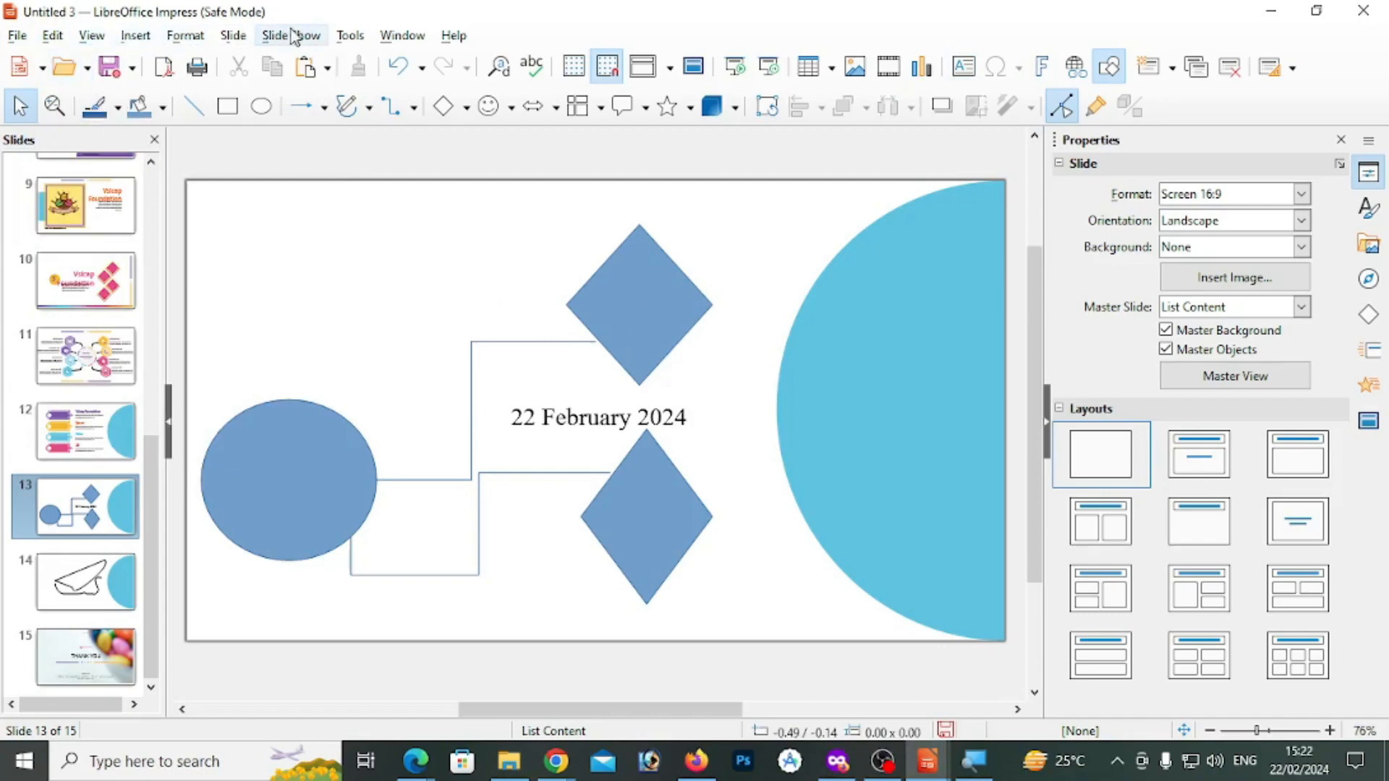
click(136, 34)
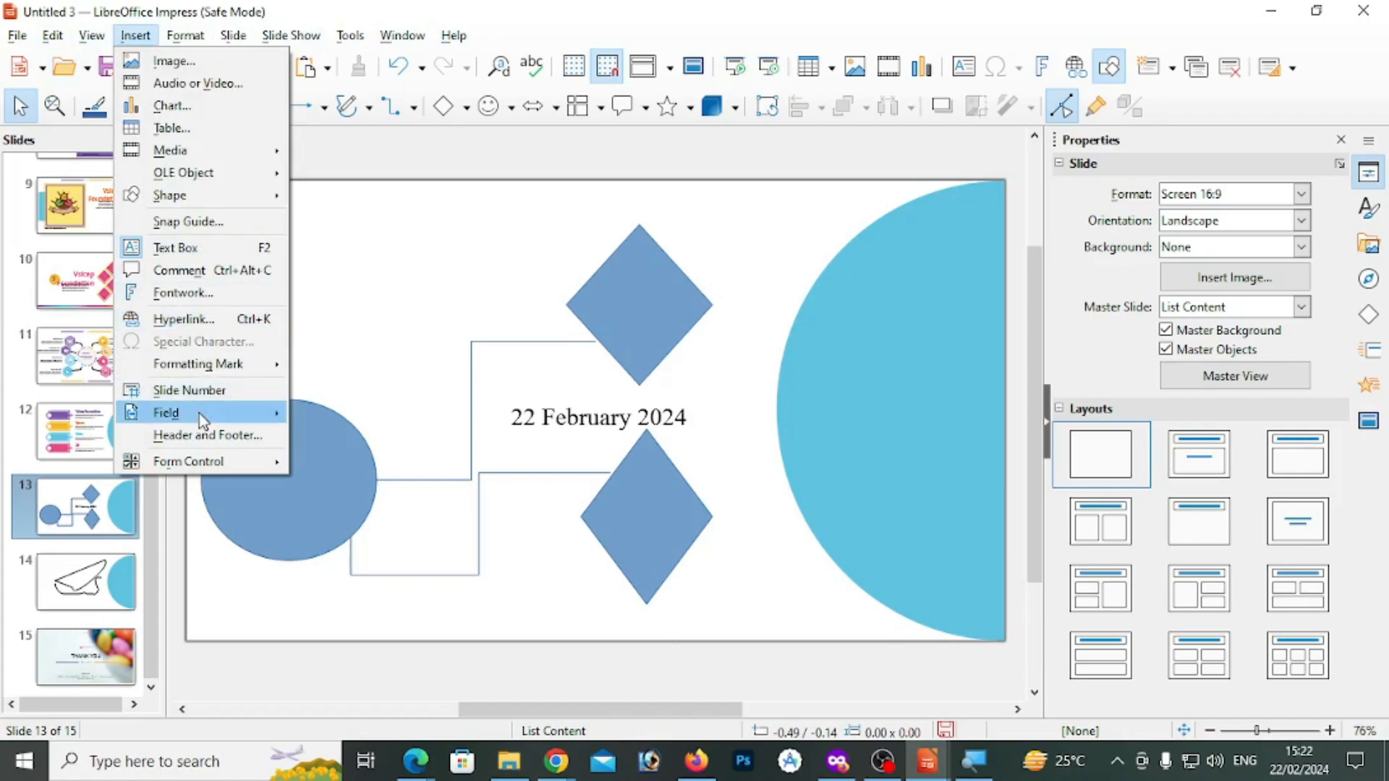
mouse_move(197, 421)
click(313, 335)
click(52, 35)
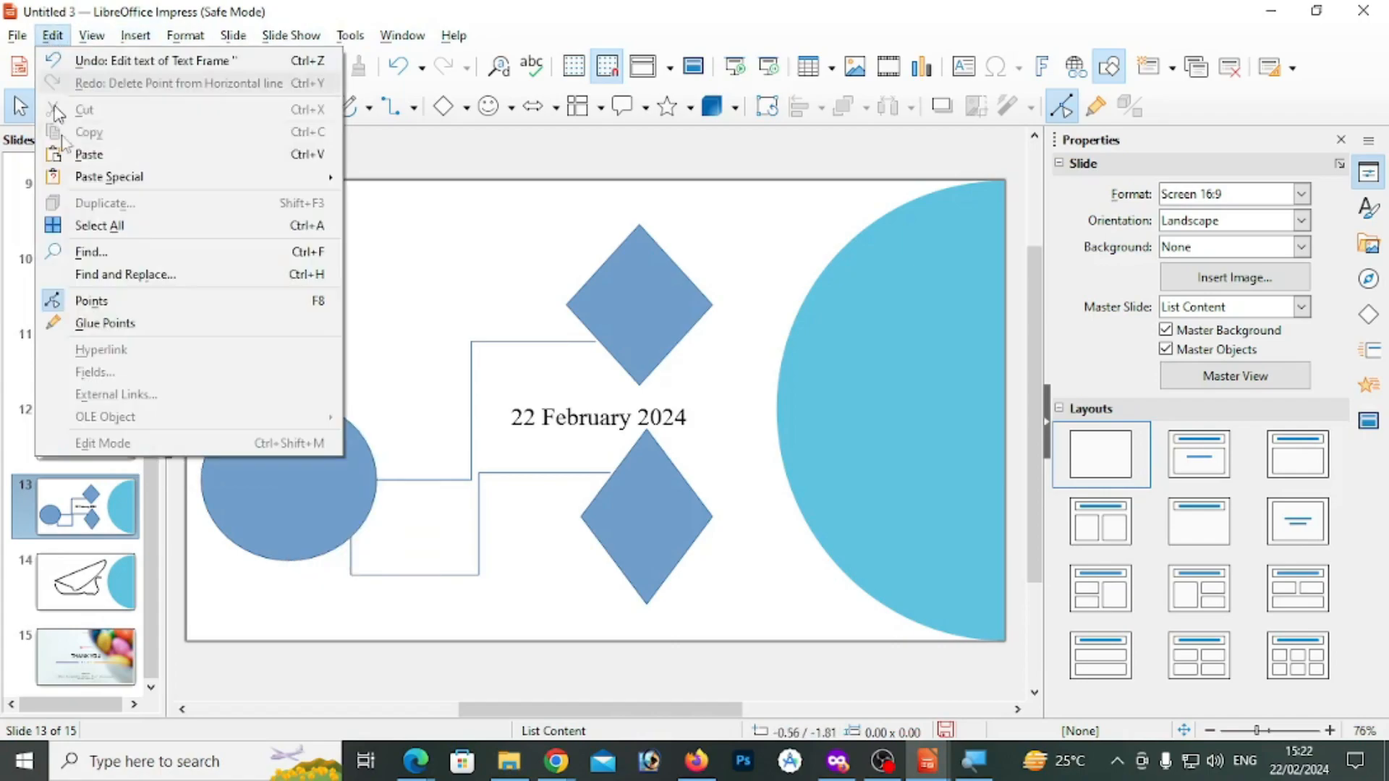
mouse_move(142, 45)
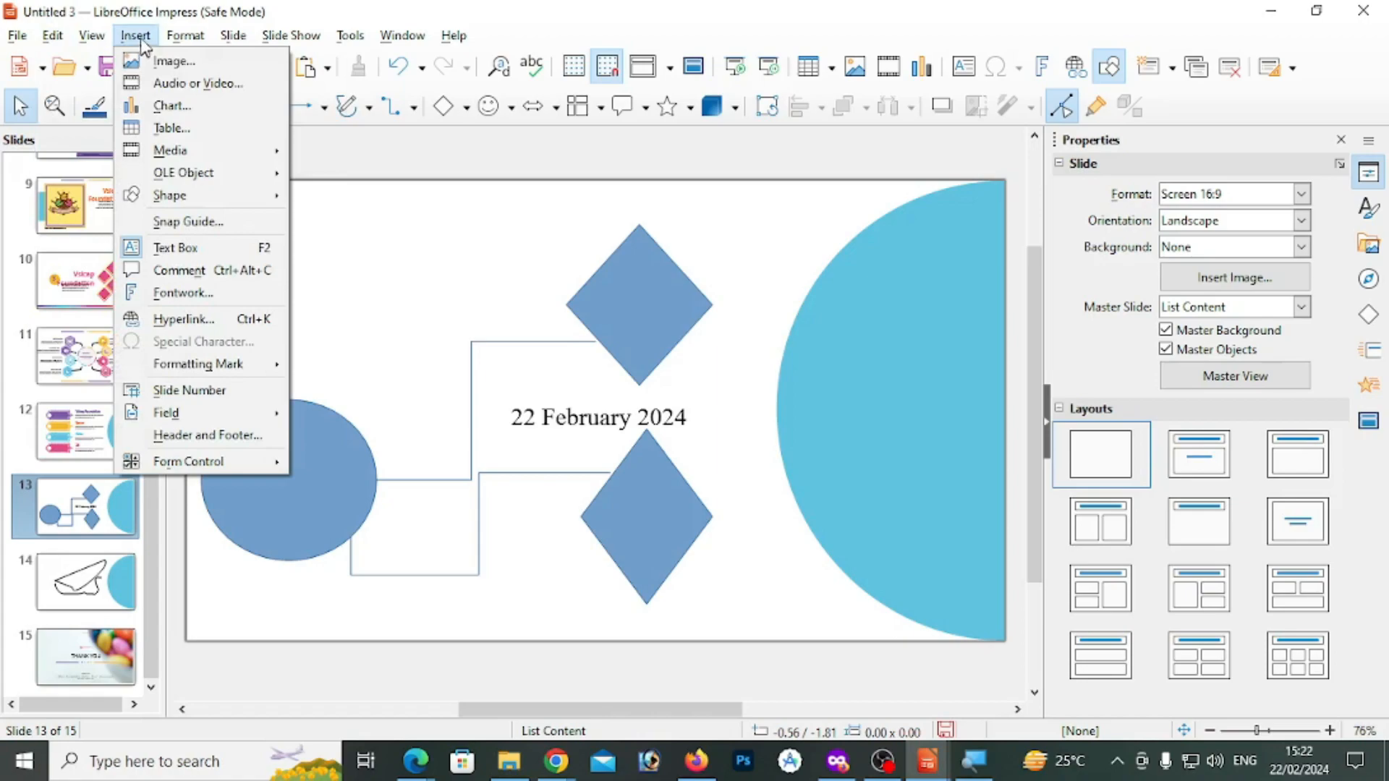
click(552, 414)
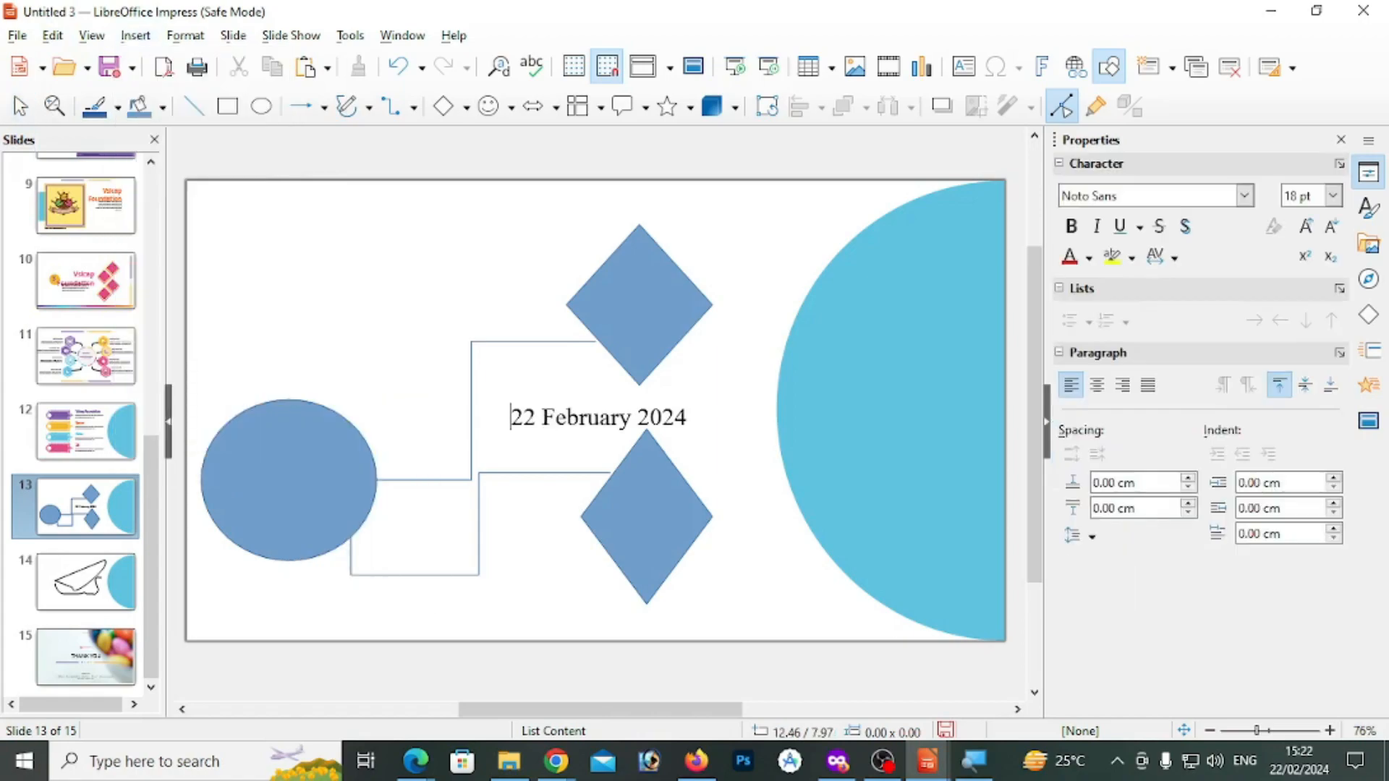
click(52, 35)
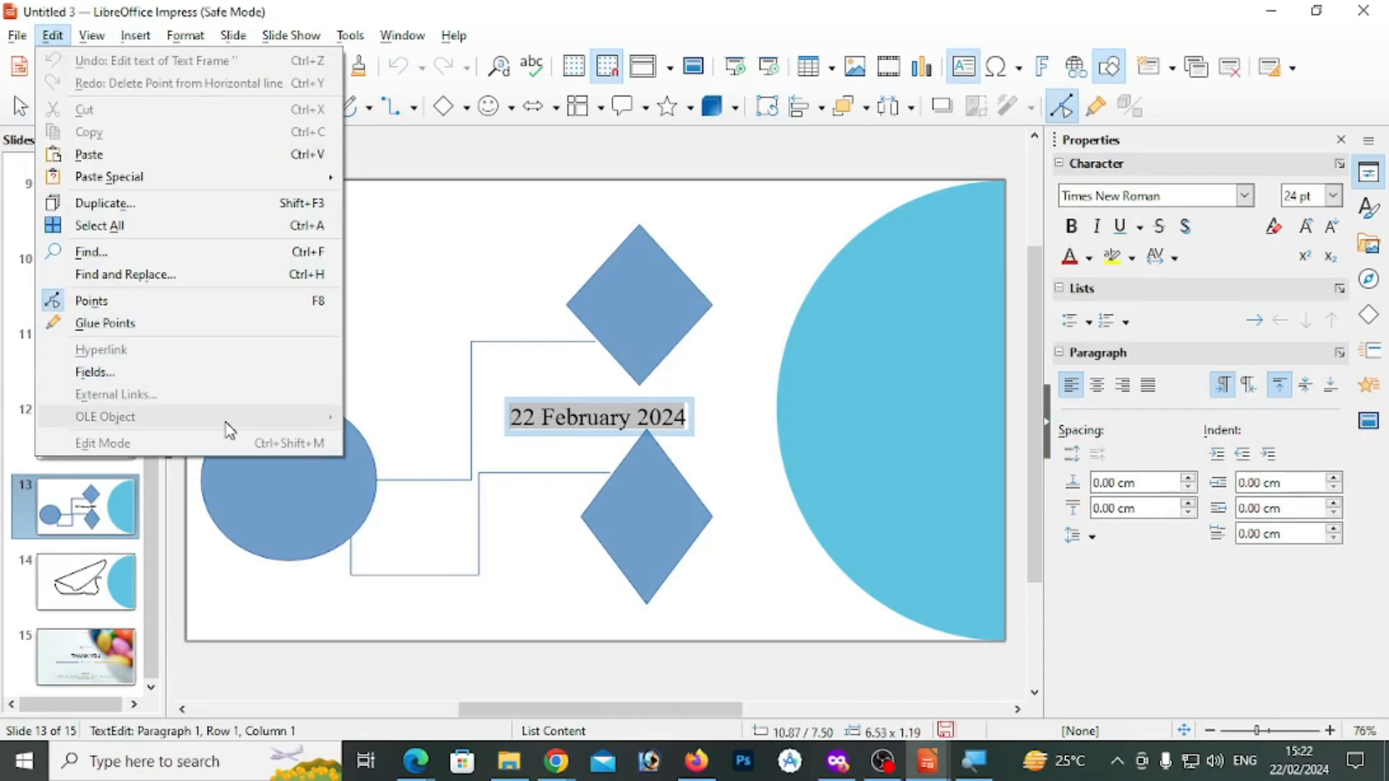
click(410, 272)
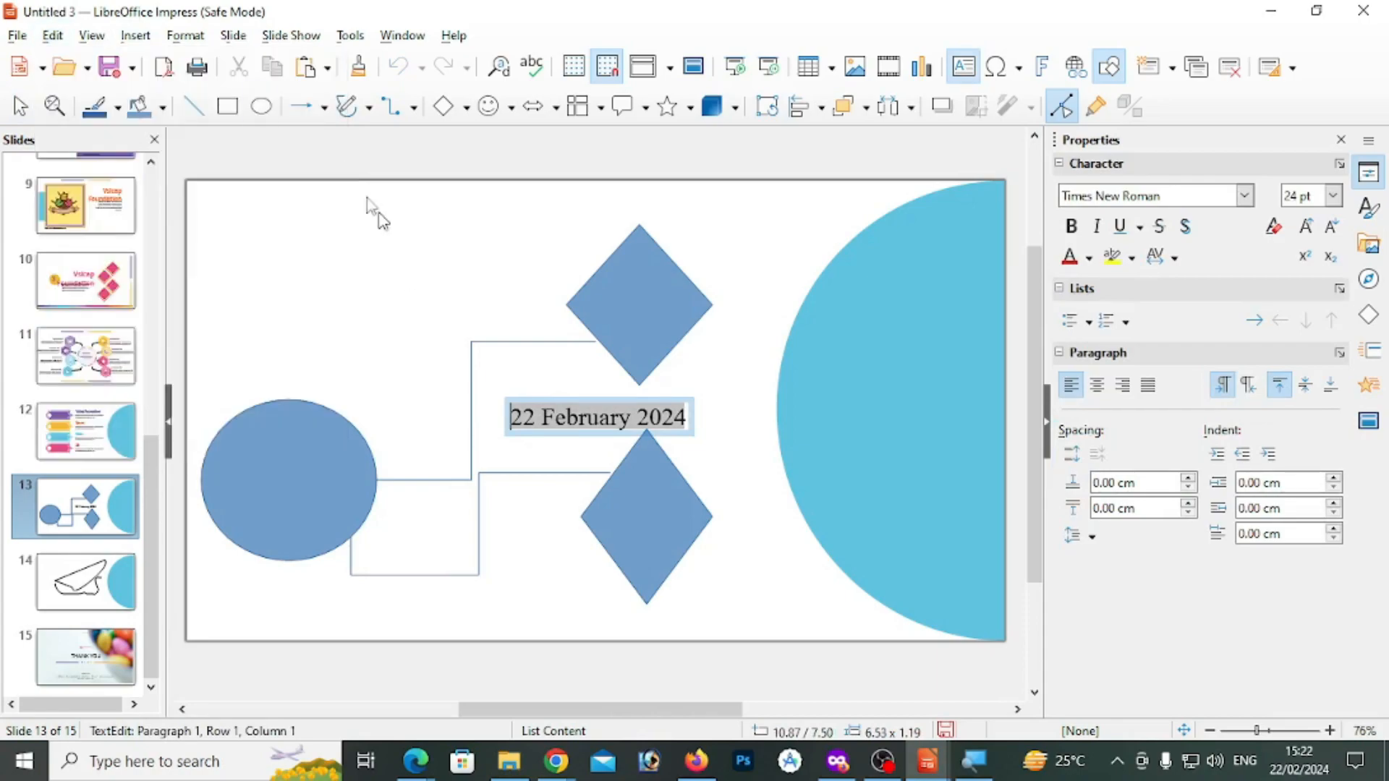
click(136, 36)
mouse_move(235, 173)
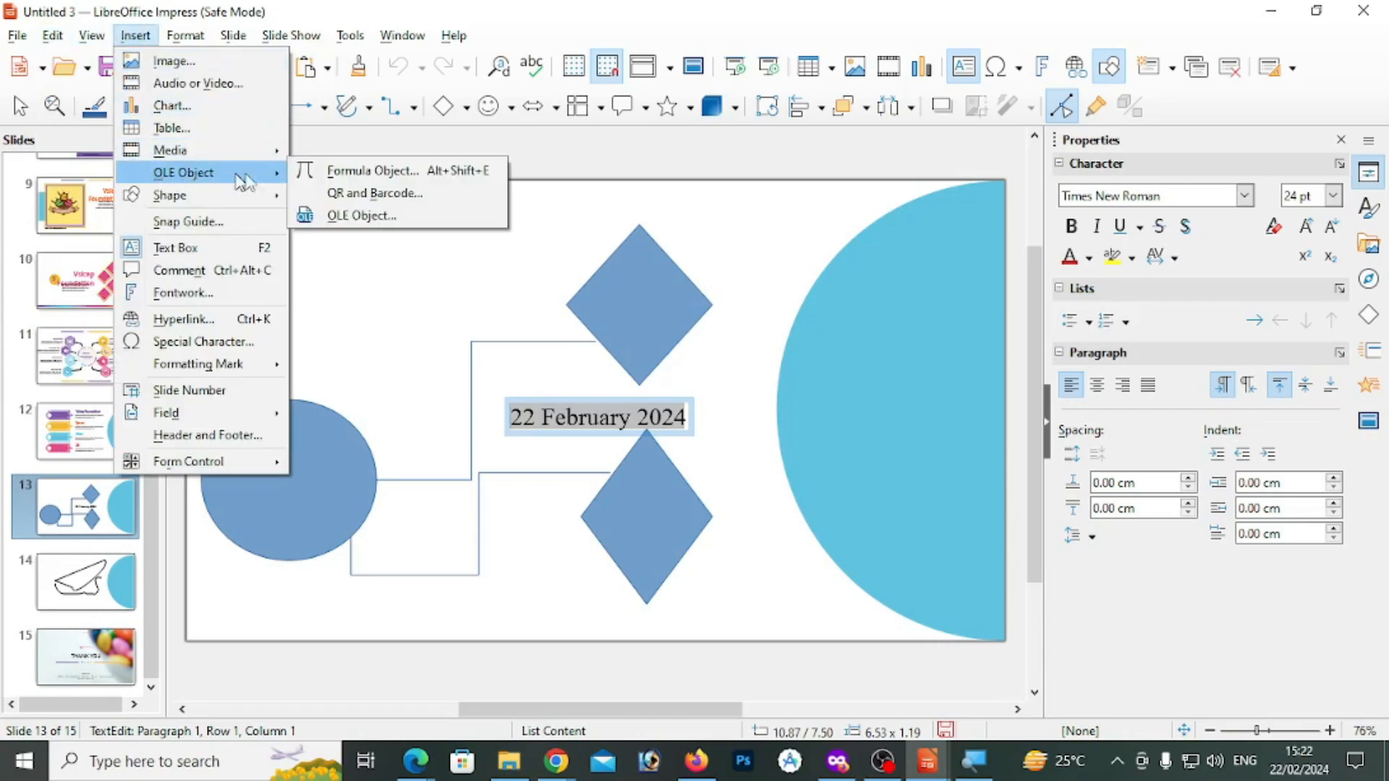
click(352, 216)
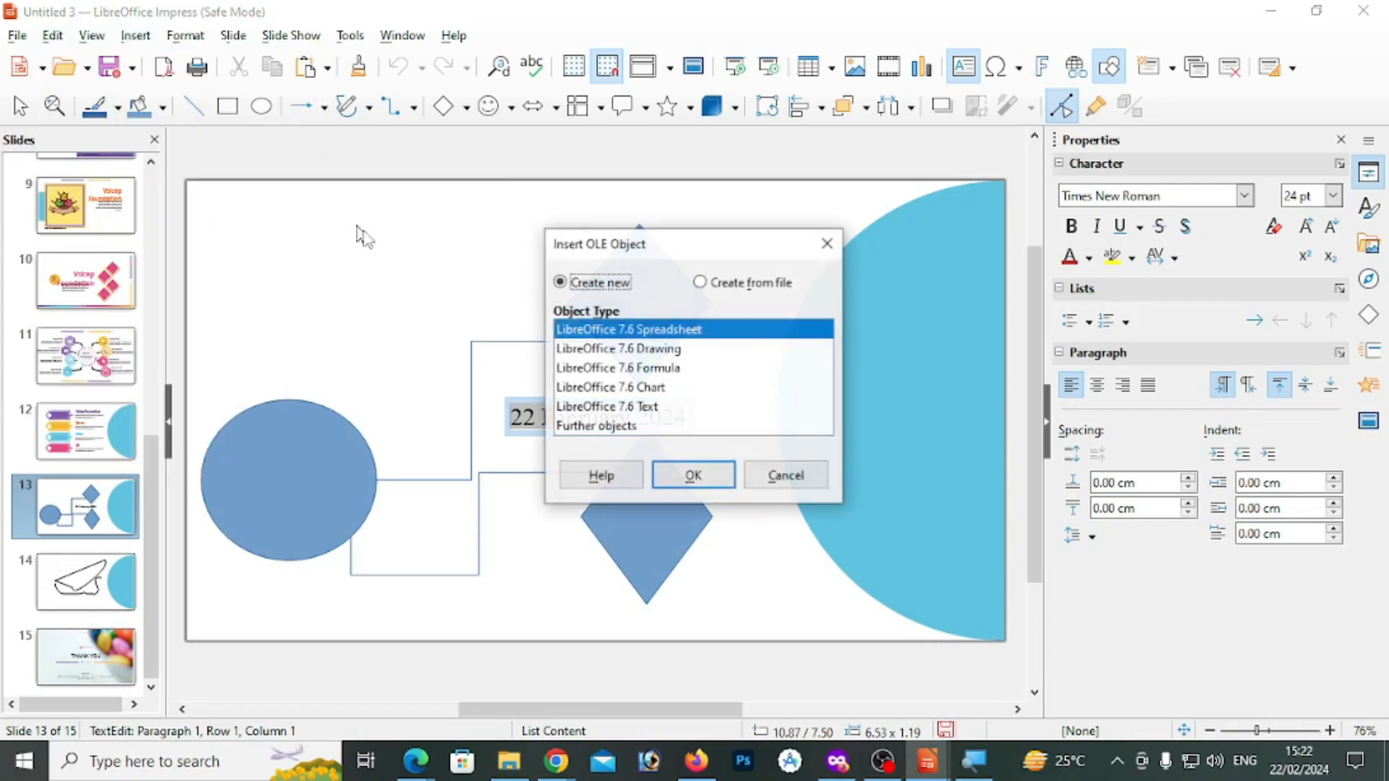
click(787, 476)
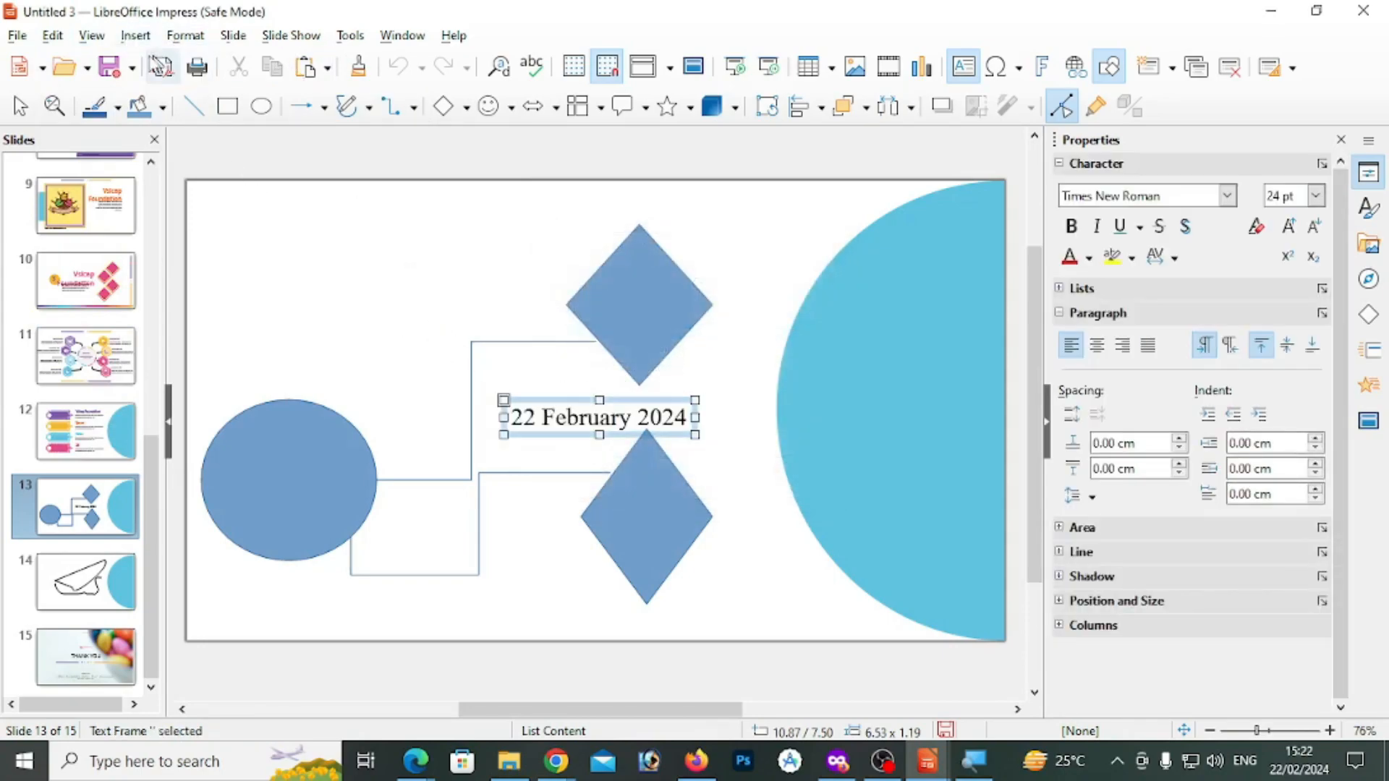
Insert a formula object reading 02 ominus 25 on slide 13 and move the date text up over the upper diamond
click(135, 35)
mouse_move(184, 172)
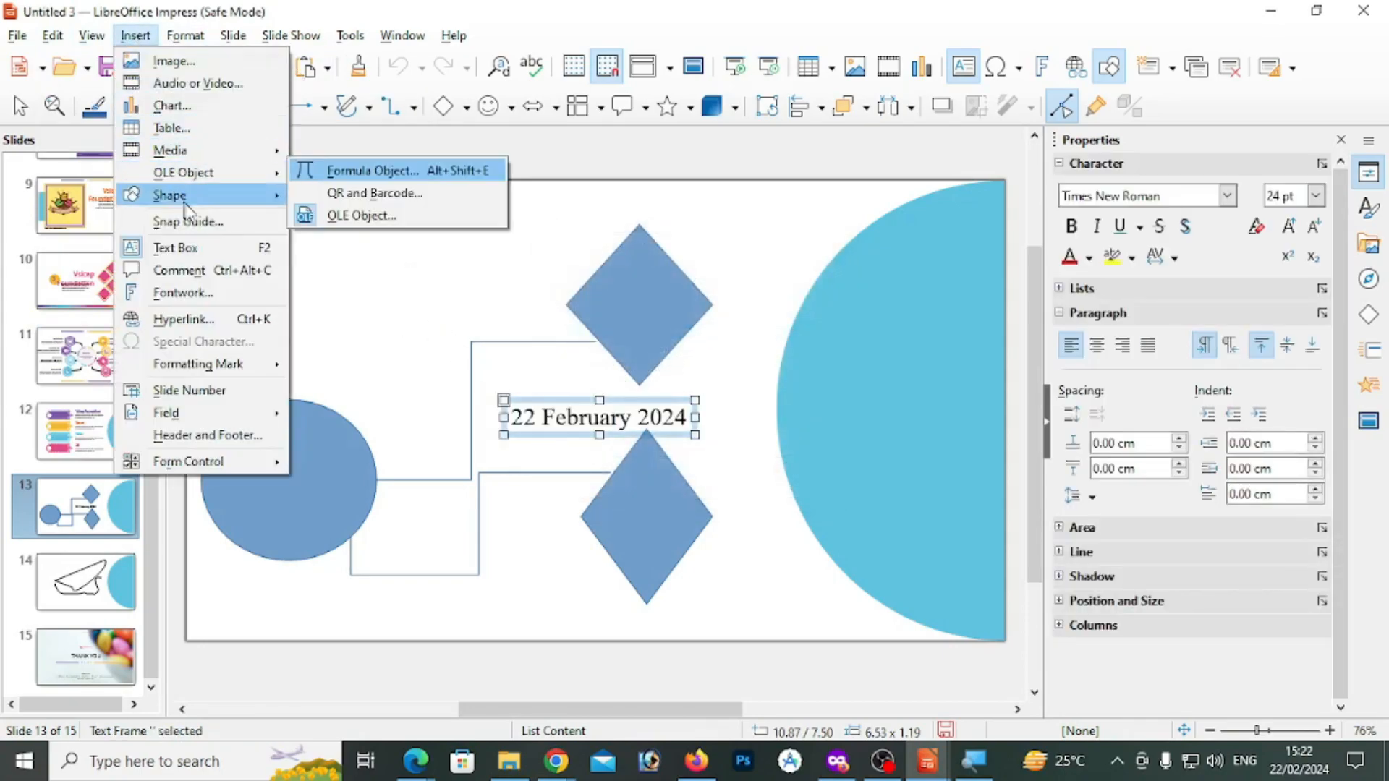
click(367, 174)
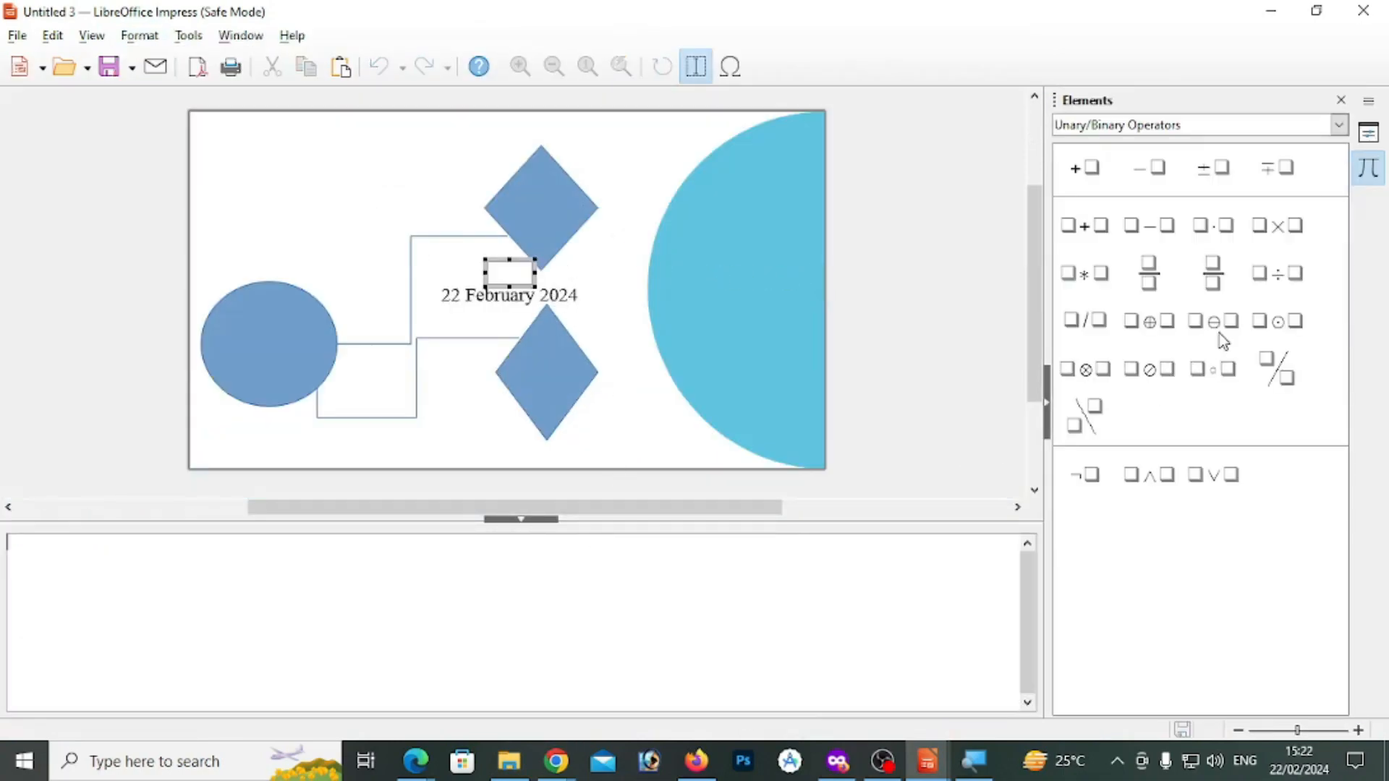
click(1220, 327)
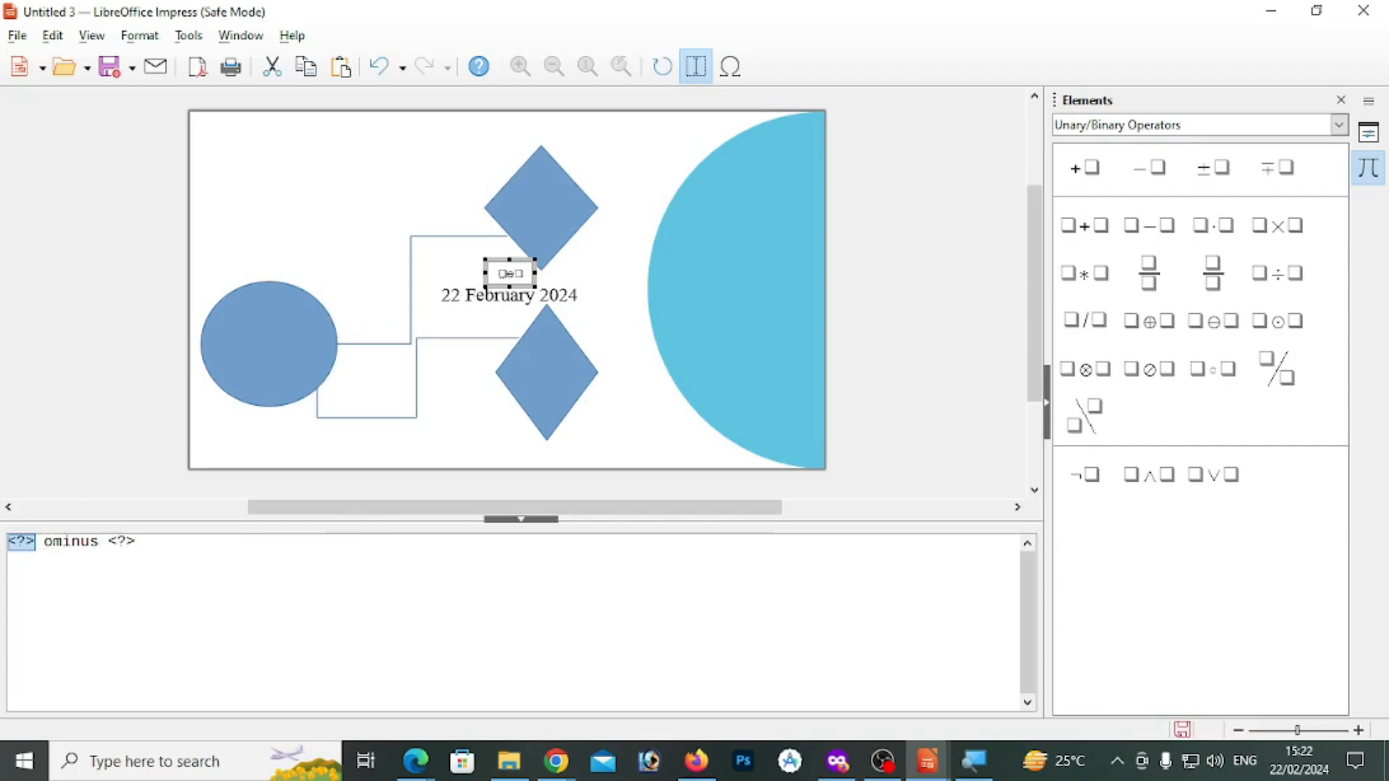
text(02)
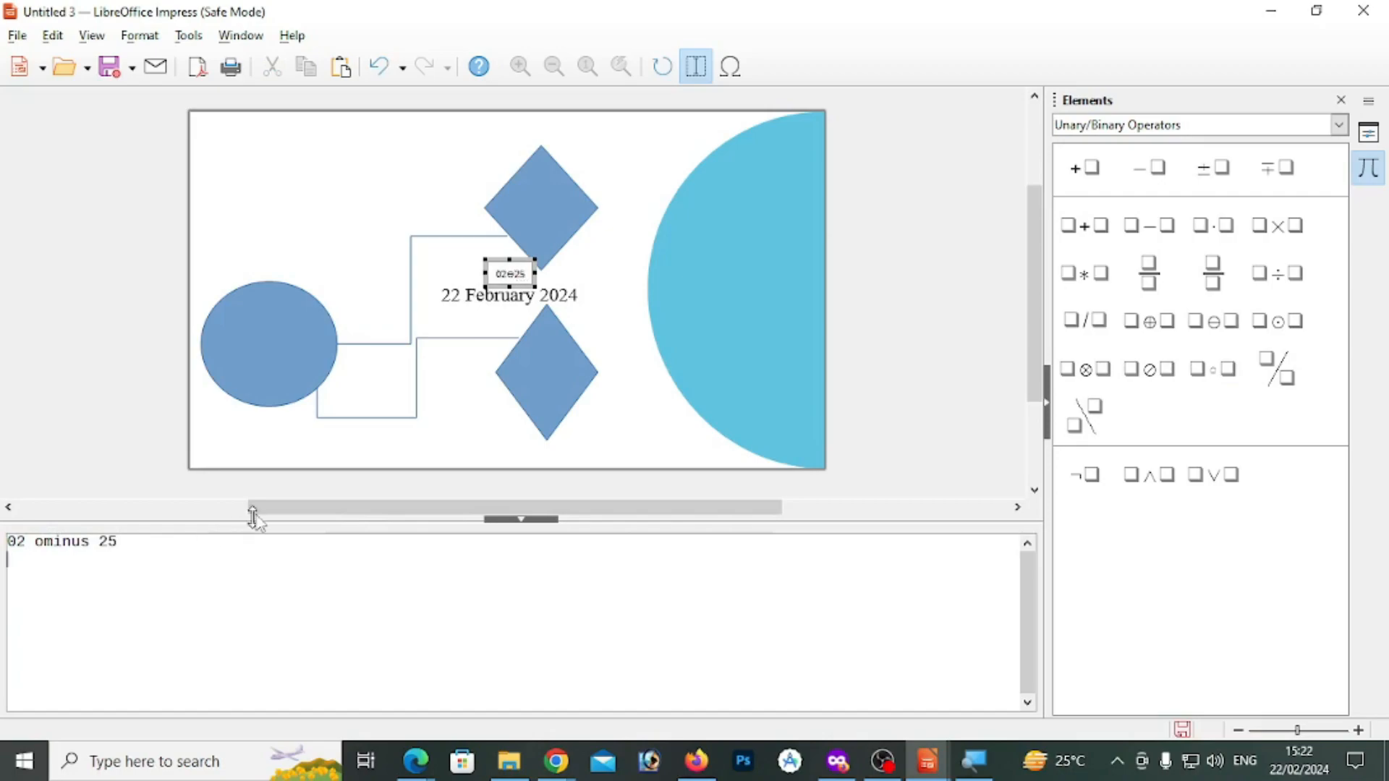
click(310, 464)
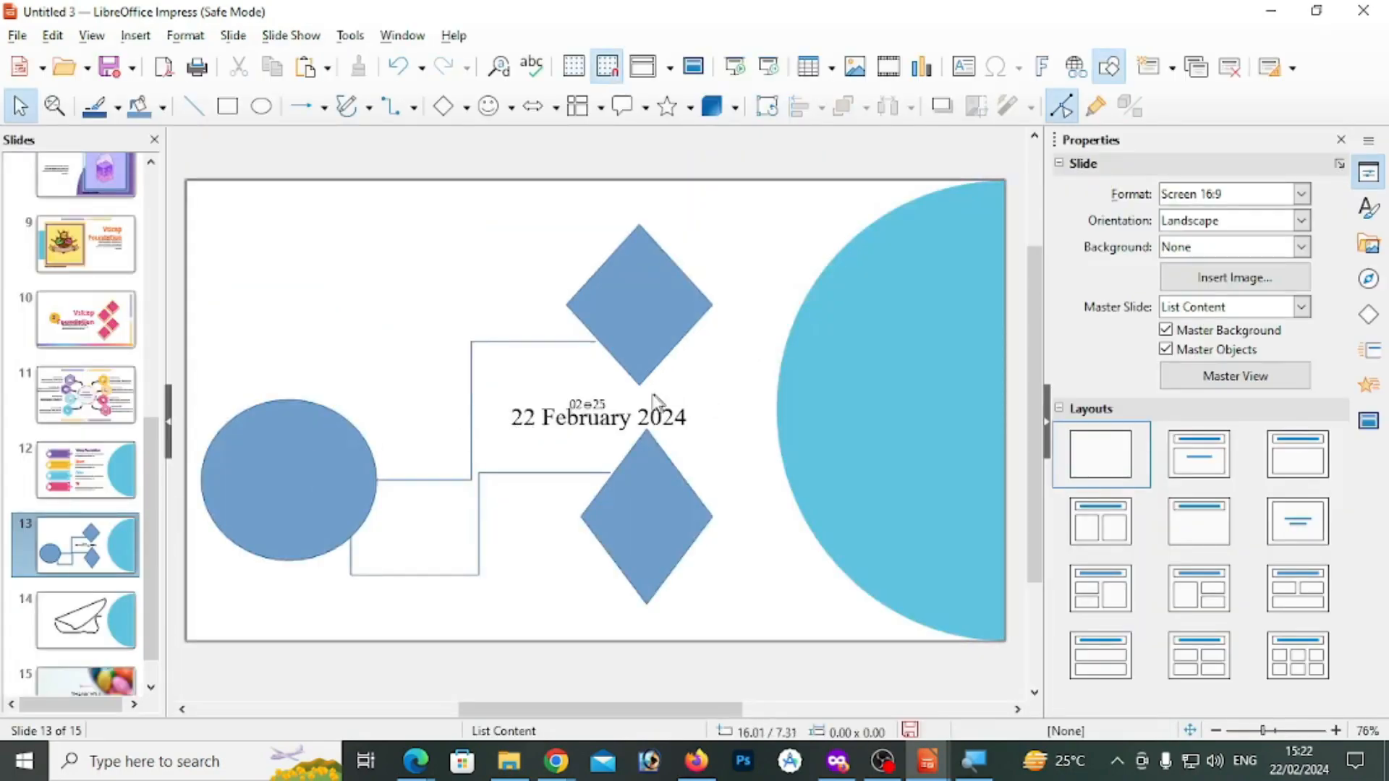
click(611, 400)
drag(620, 395, 594, 264)
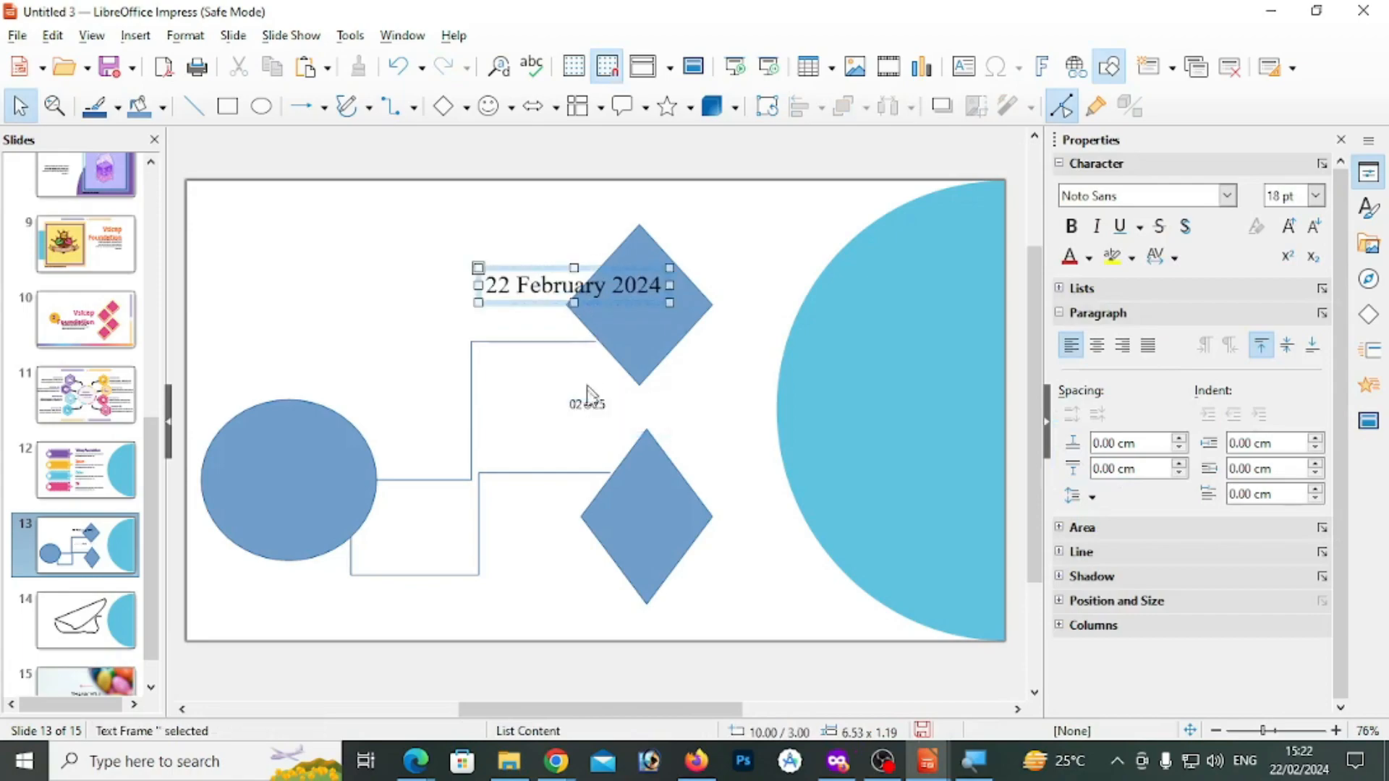
Open the embedded formula object between the two diamonds for editing and return to the slide
click(590, 403)
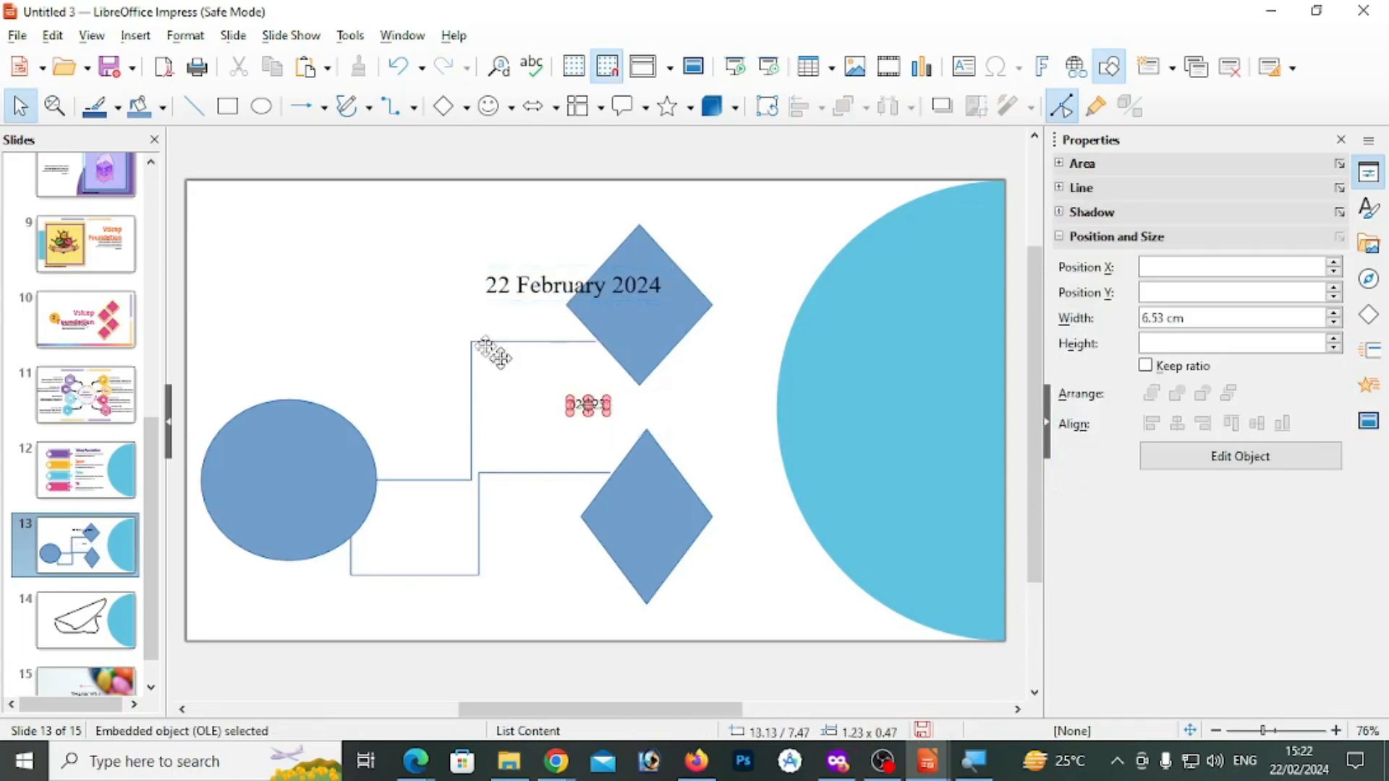
click(637, 413)
click(589, 406)
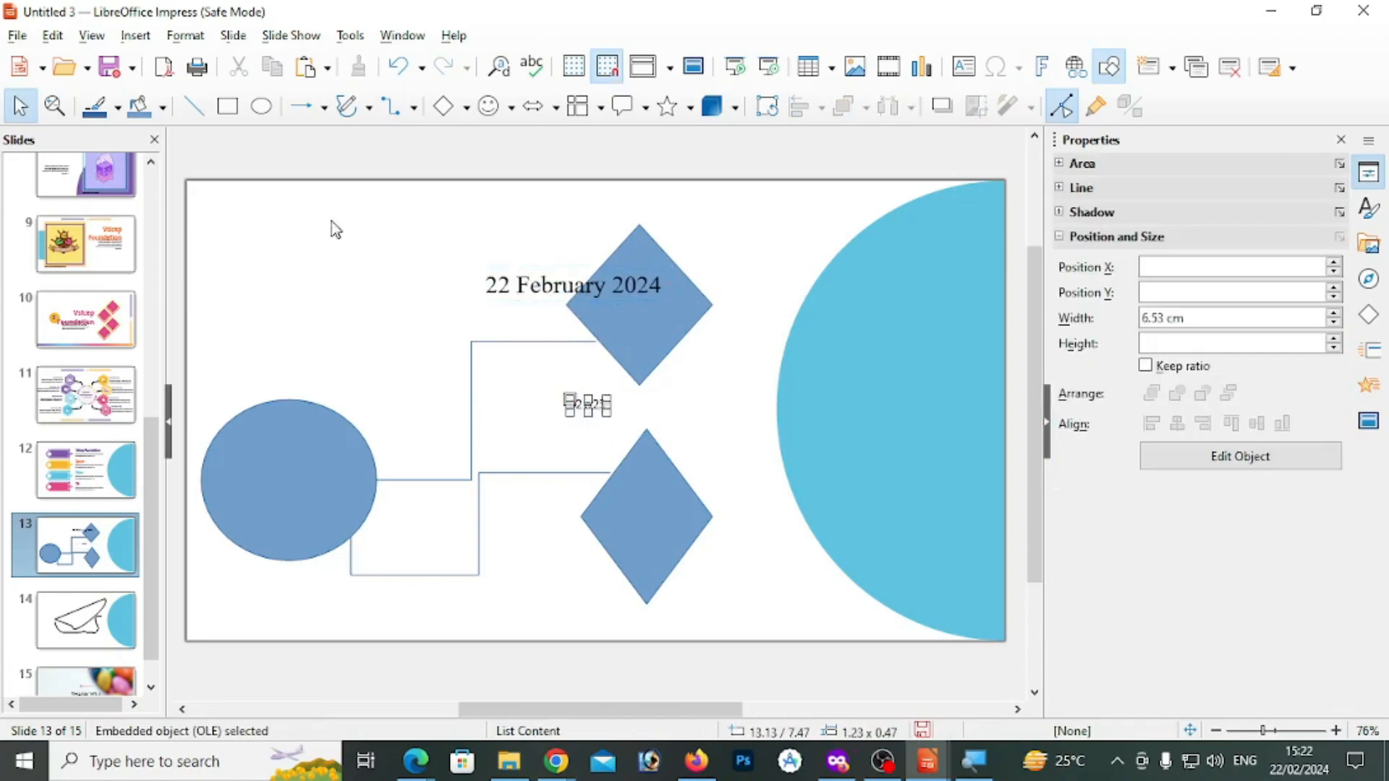
click(53, 35)
mouse_move(106, 423)
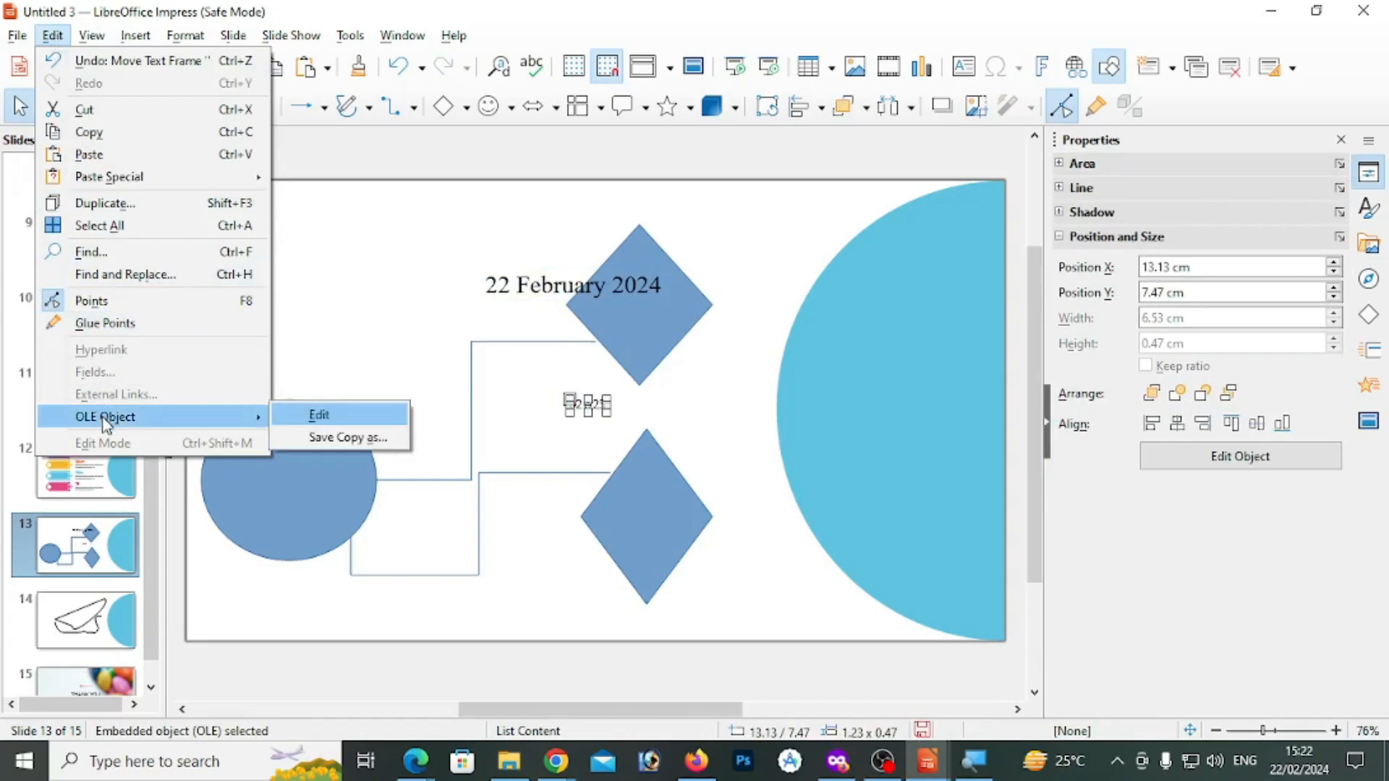
click(337, 418)
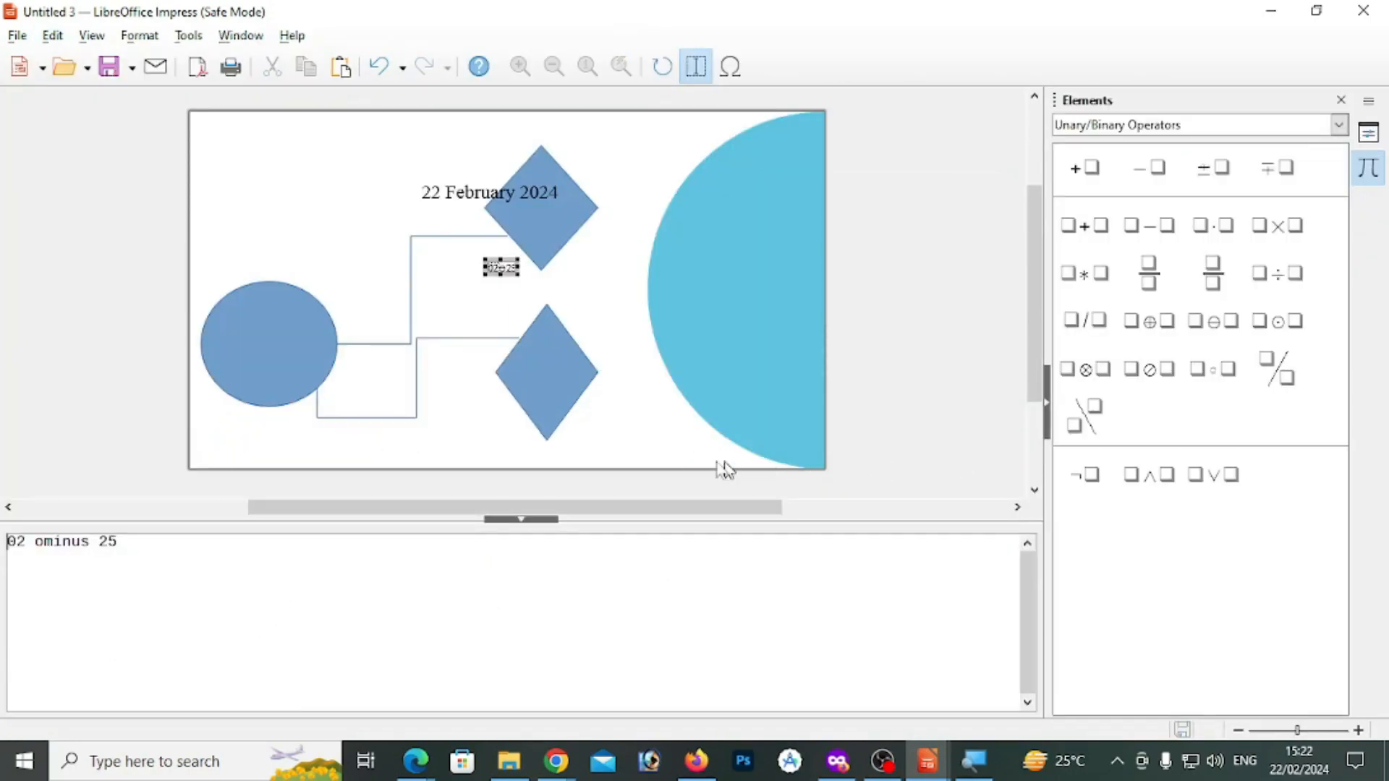
click(640, 457)
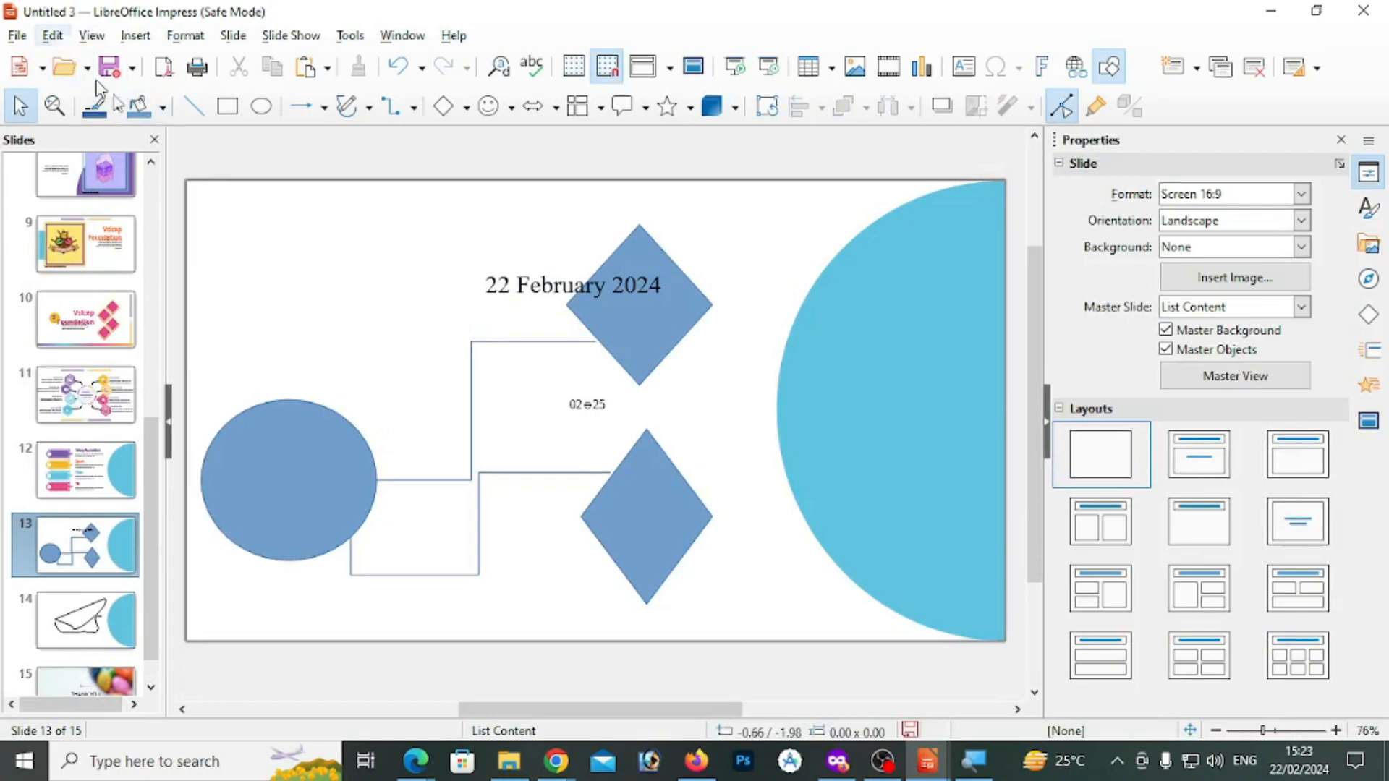
Select the embedded formula object on slide 13 and start saving a copy of it
click(585, 403)
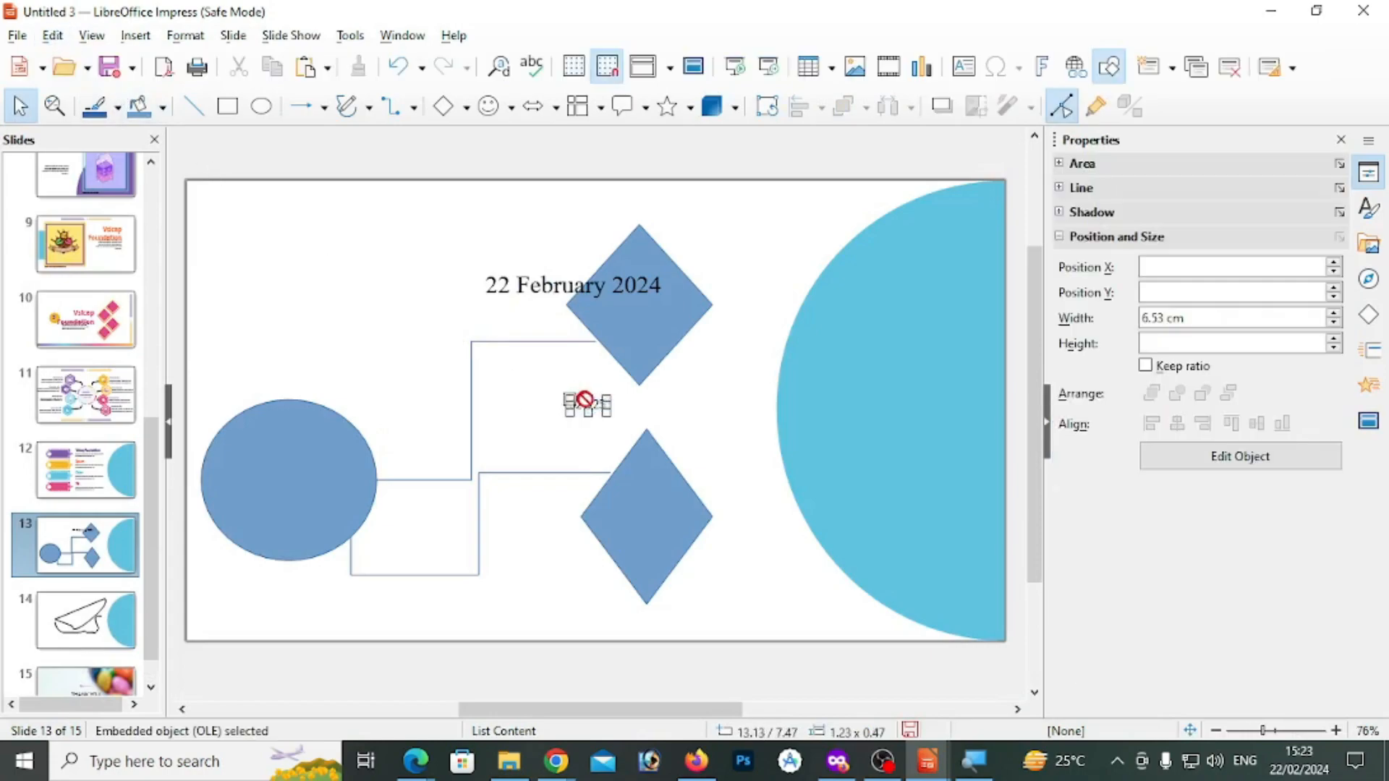
click(52, 34)
mouse_move(155, 419)
click(355, 439)
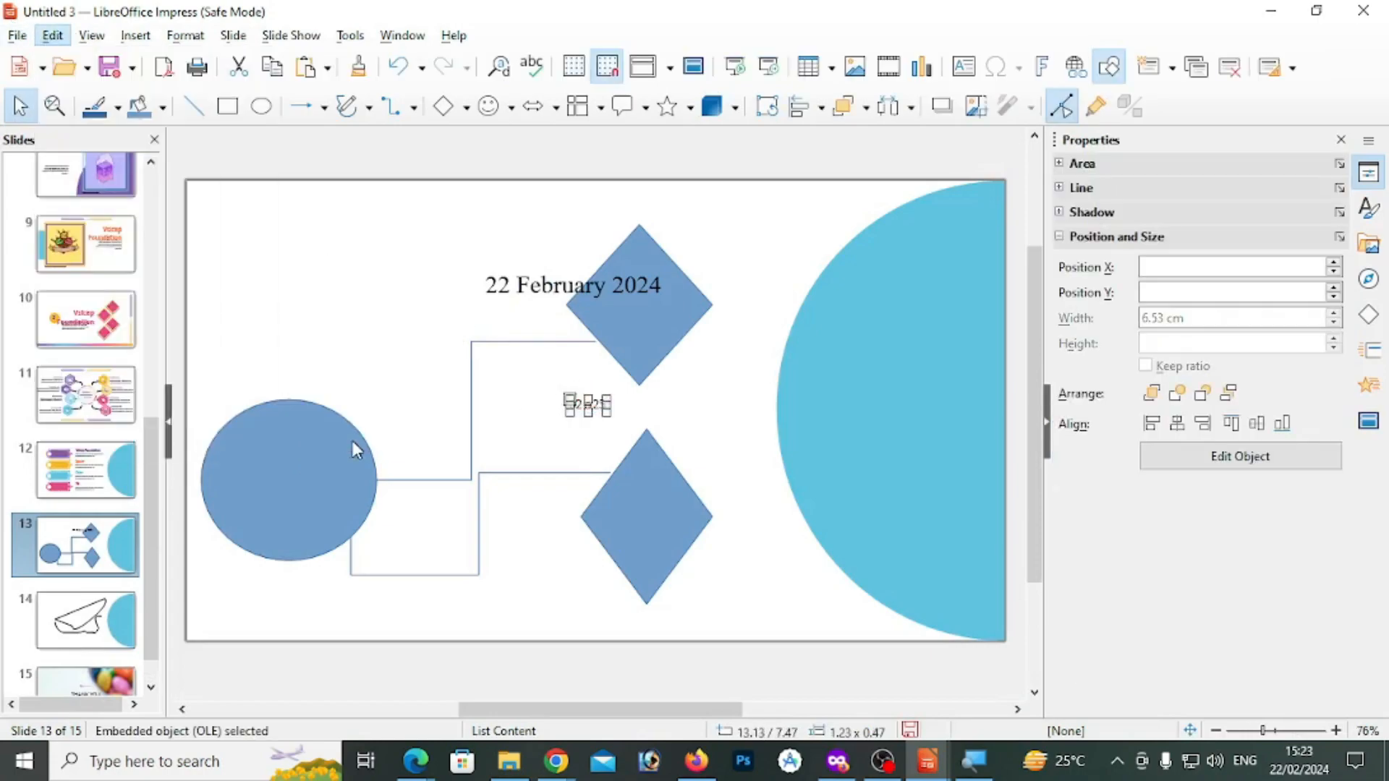